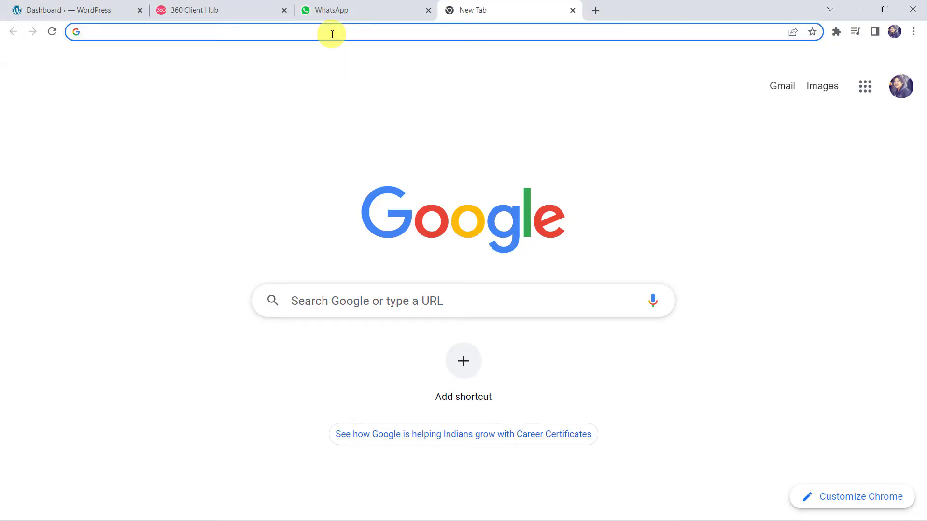
Step: Open pabbly.com, sign in through the Pabbly Connect page, and access the Pabbly Connect dashboard
type("pabbly.com")
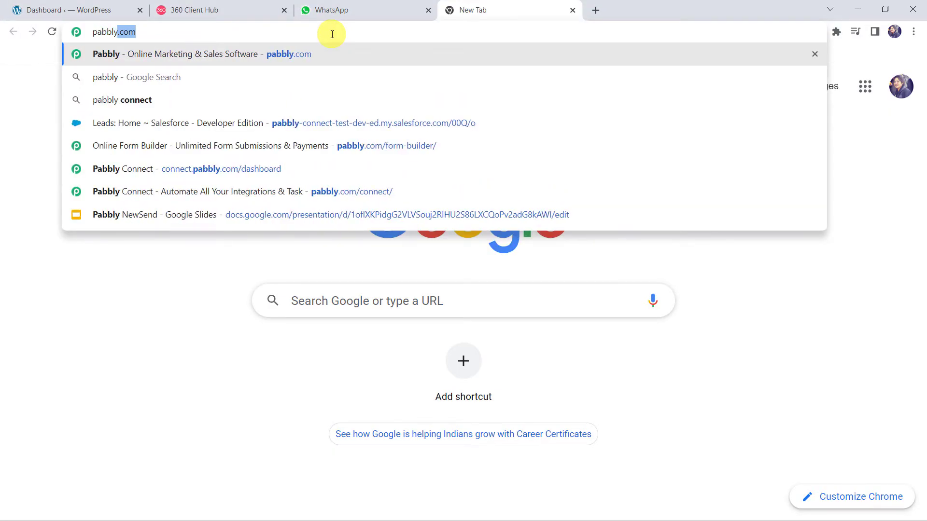
key("Return")
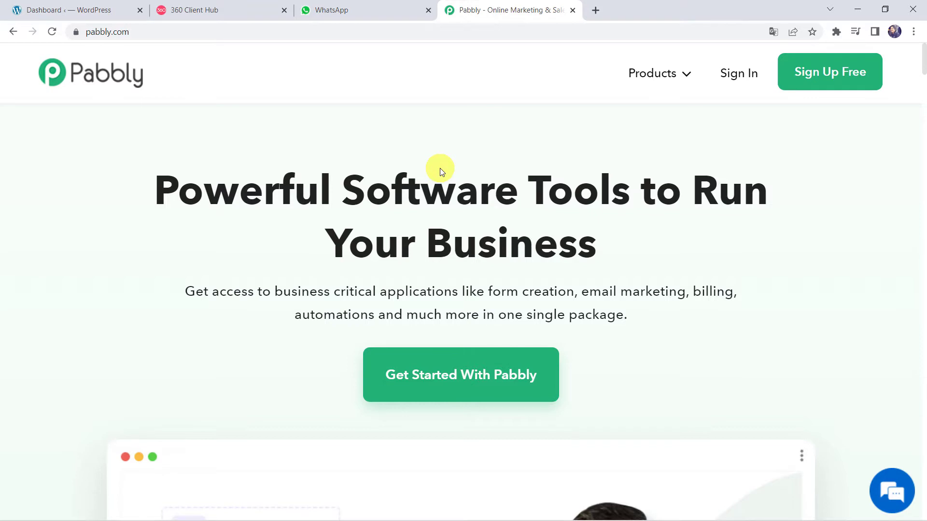
mouse_move(651, 84)
left_click(317, 282)
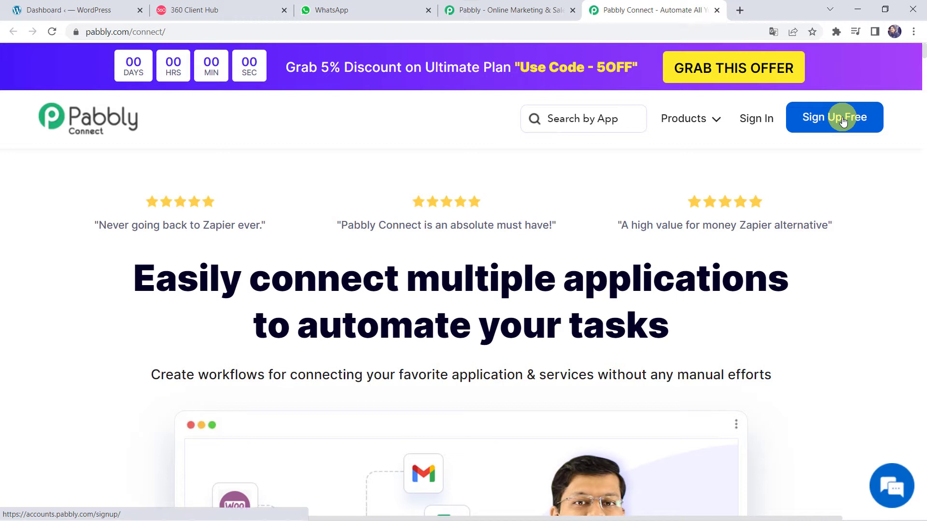
left_click(748, 124)
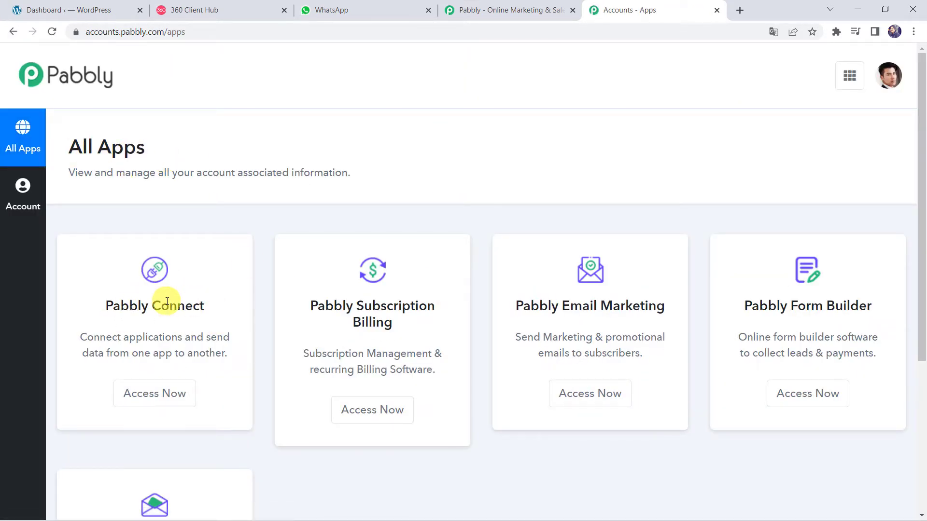
left_click(161, 404)
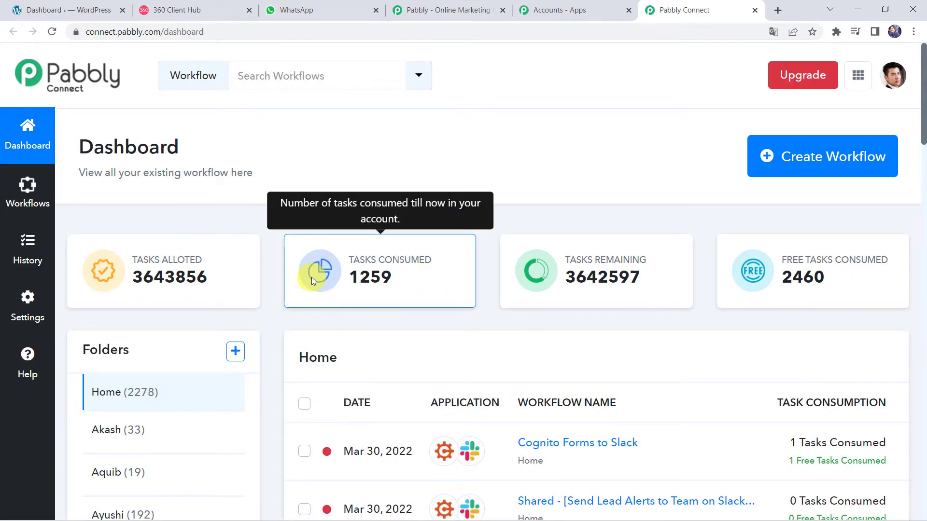
Step: Create a new workflow named "WooCommerce to WhatsApp Integration"
scroll(311, 277, "down", 5)
scroll(311, 277, "up", 5)
left_click(827, 161)
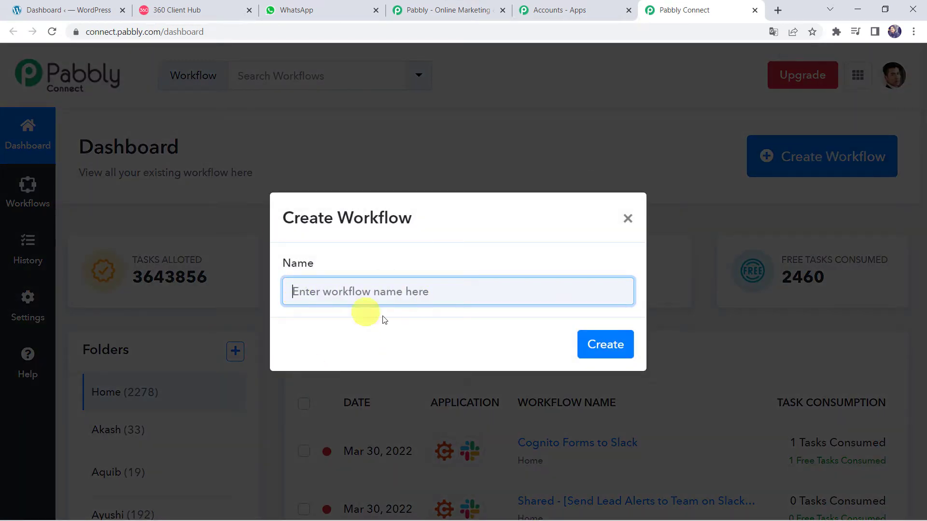
left_click(364, 291)
type("WooCommerce to WhatsApp Integration")
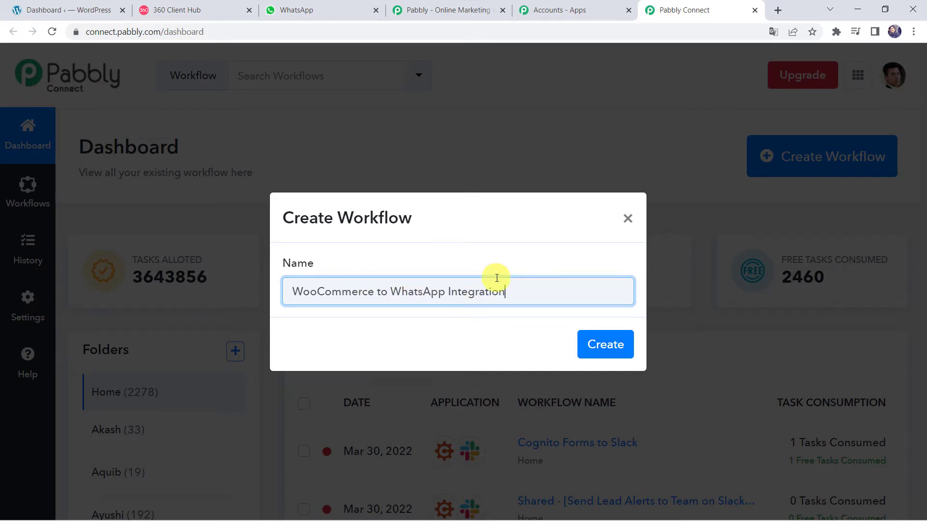
left_click(606, 346)
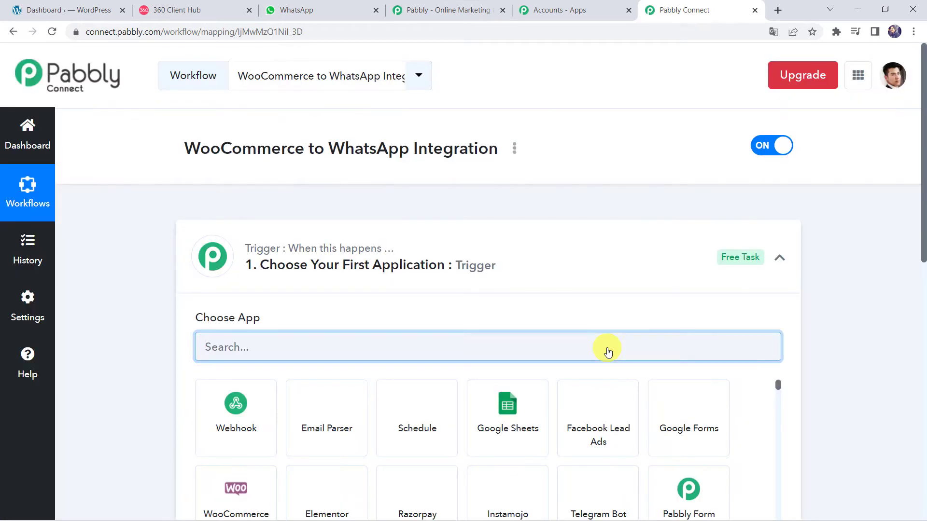
left_click(516, 274)
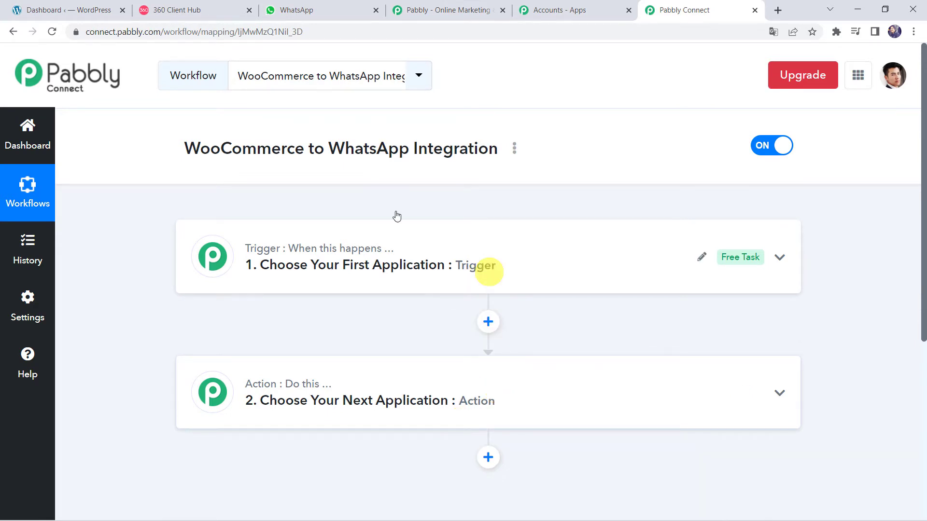
mouse_move(254, 391)
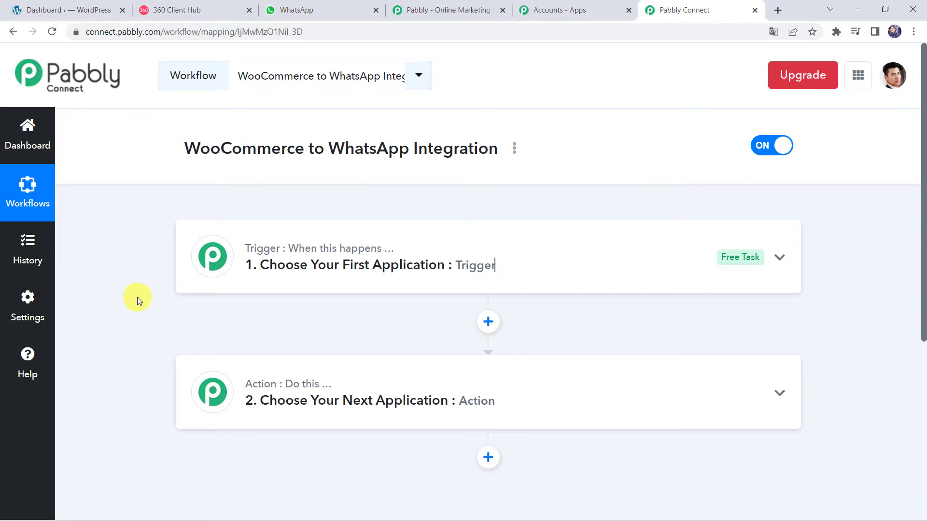
left_click(497, 250)
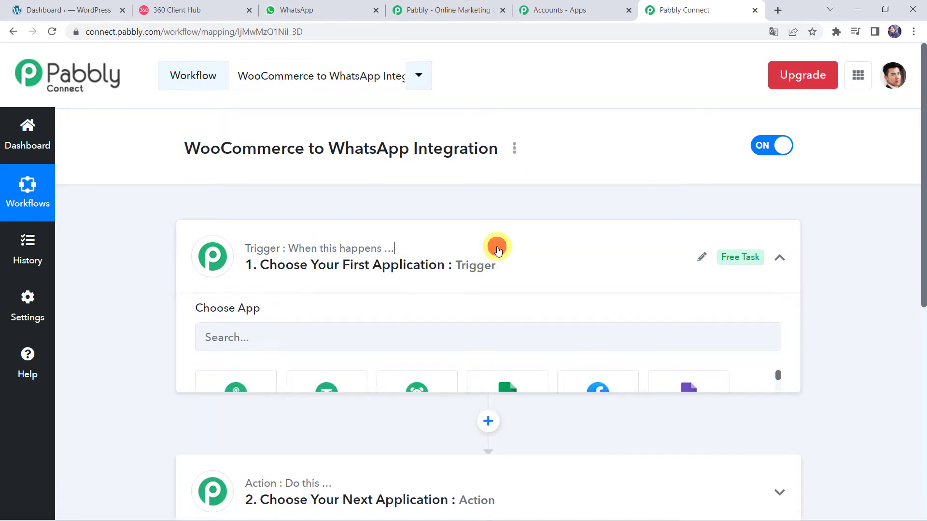
Step: Set WooCommerce as the workflow's trigger app with New Order Created as the trigger event
left_click(218, 349)
type("W")
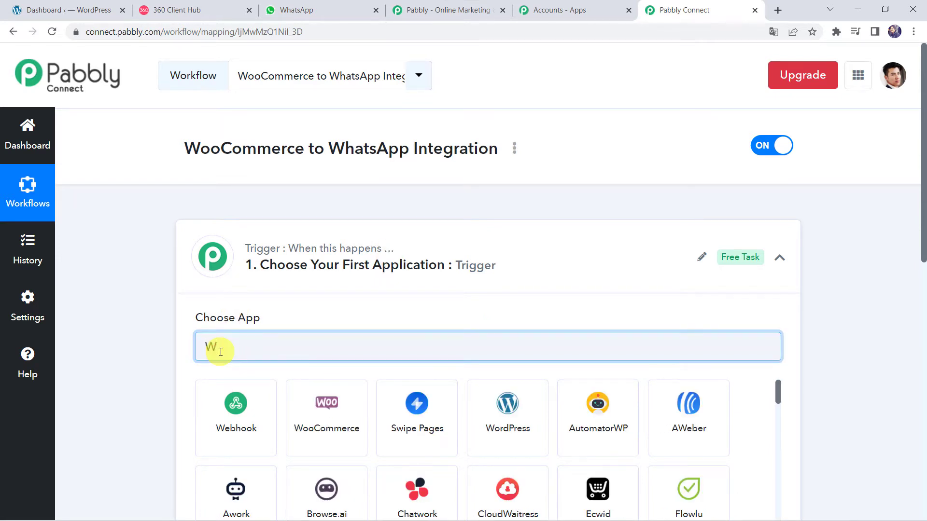
type("ooCo")
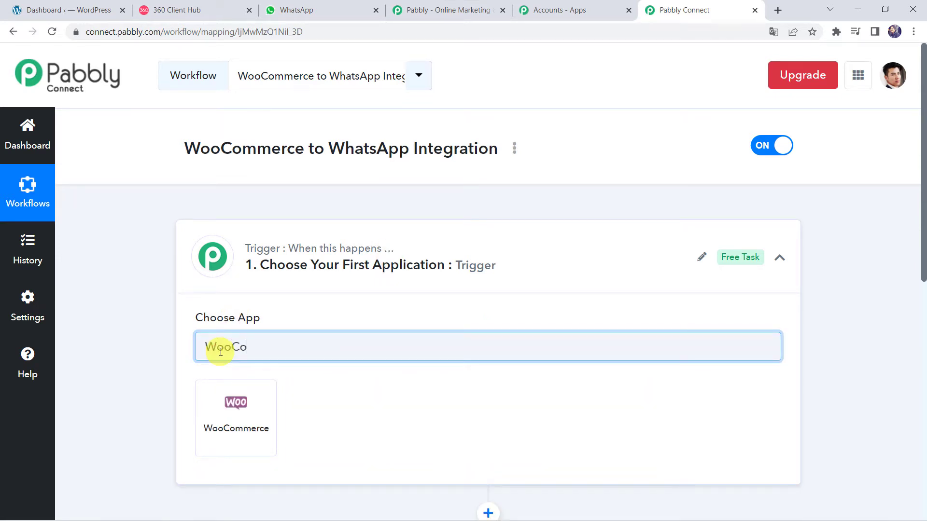
left_click(237, 454)
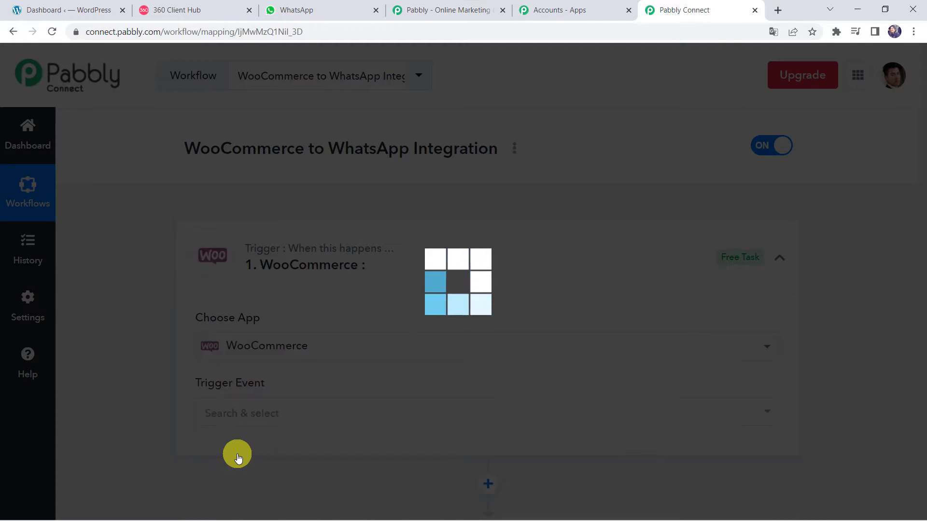
scroll(149, 360, "down", 2)
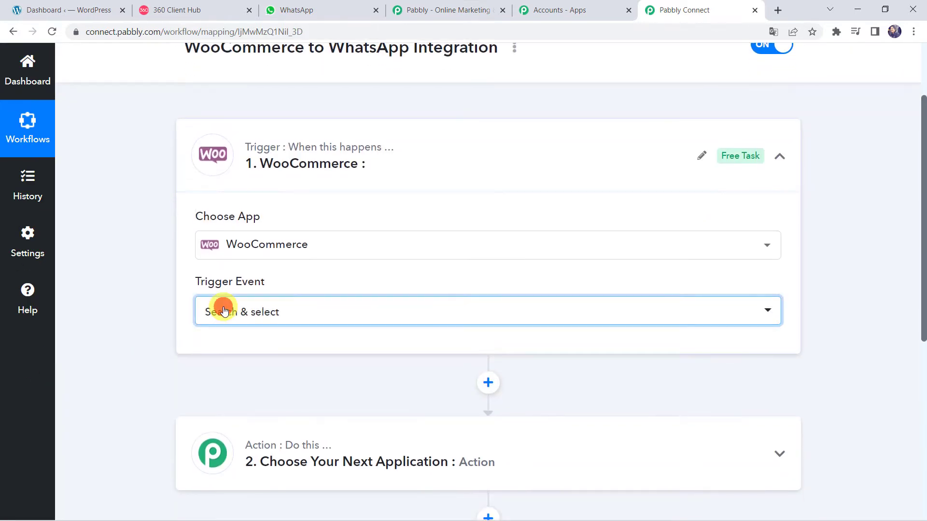
left_click(224, 311)
left_click(271, 141)
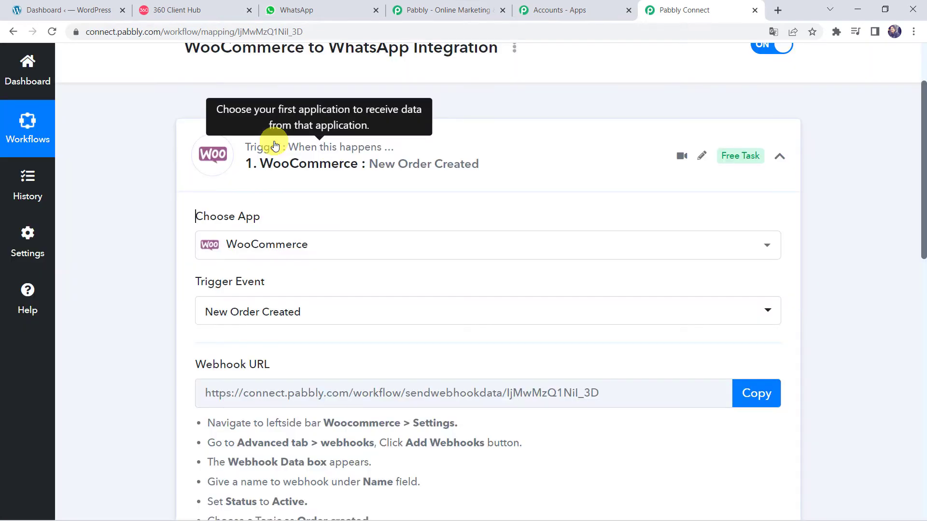
Step: Copy the trigger's webhook URL and open the Webhooks section of WooCommerce's Advanced settings in the WordPress admin
scroll(93, 341, "down", 5)
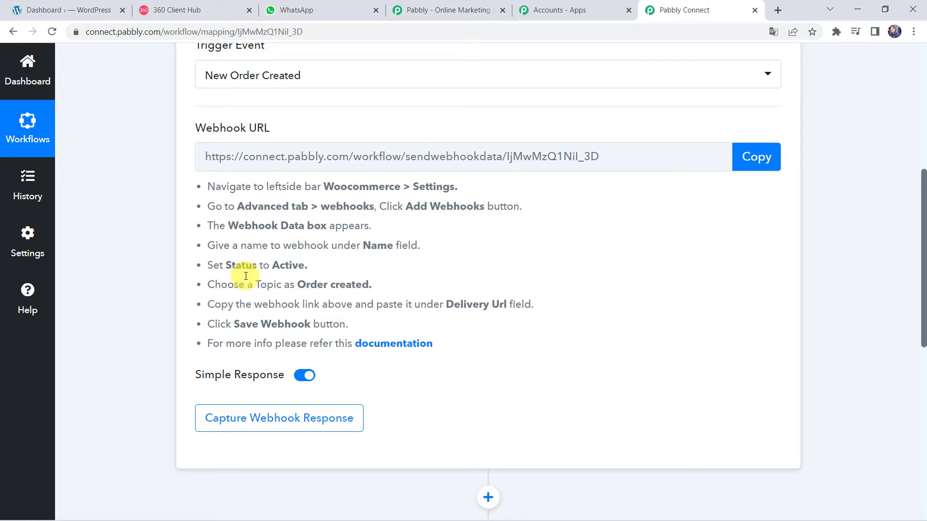
left_click(771, 159)
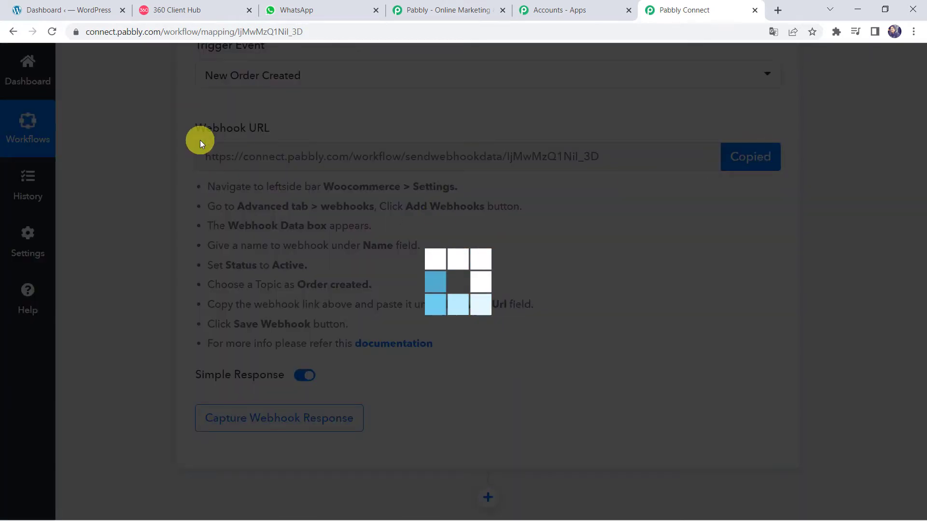
left_click(89, 6)
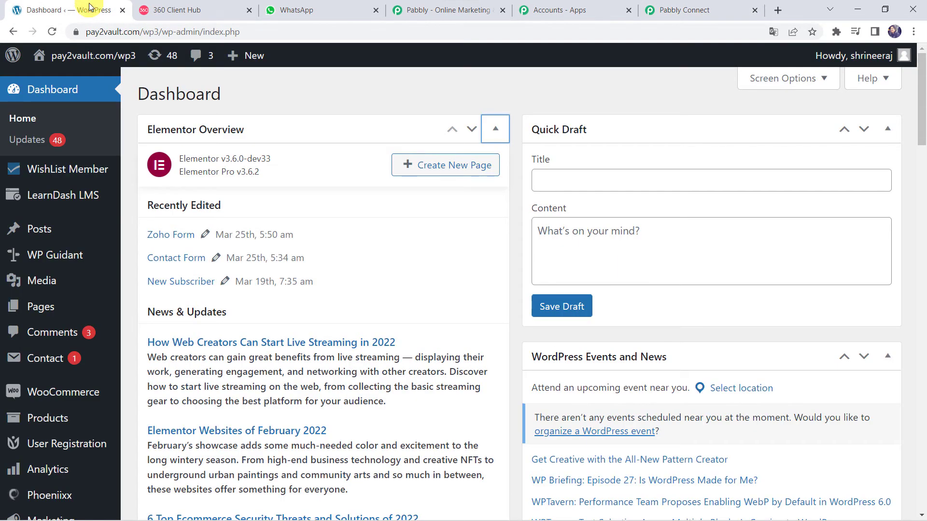
mouse_move(70, 401)
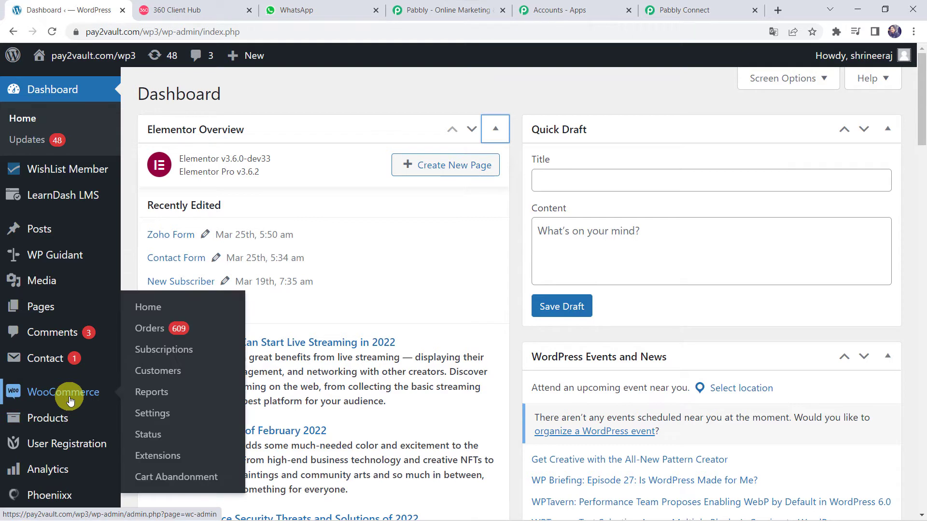
left_click(162, 418)
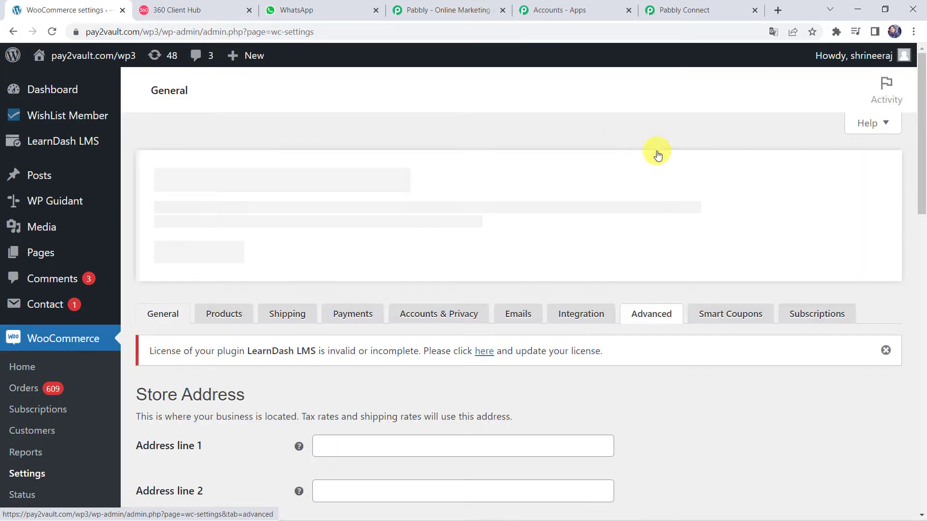
left_click(657, 151)
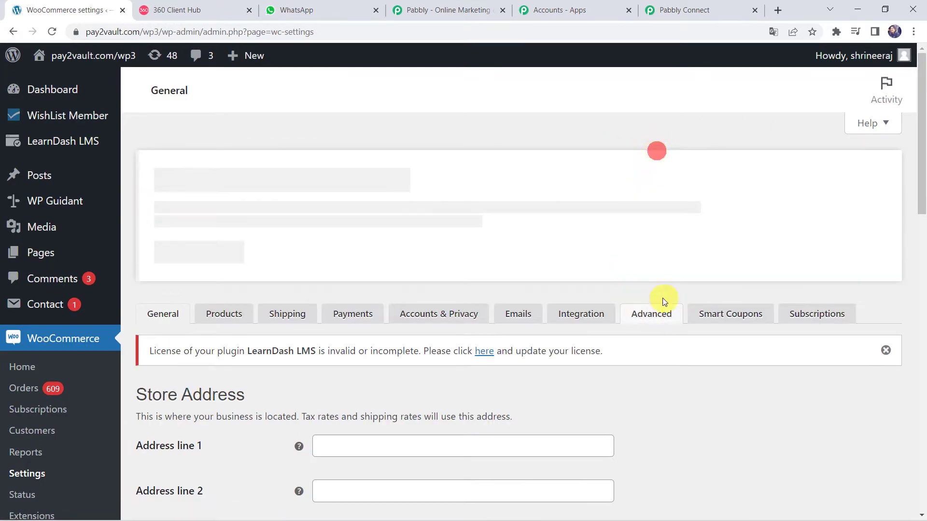
left_click(652, 325)
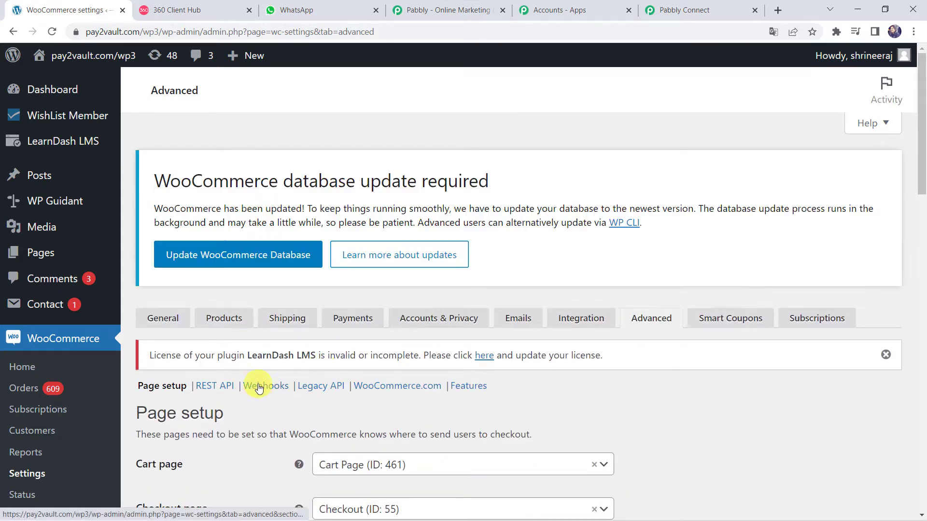
left_click(267, 388)
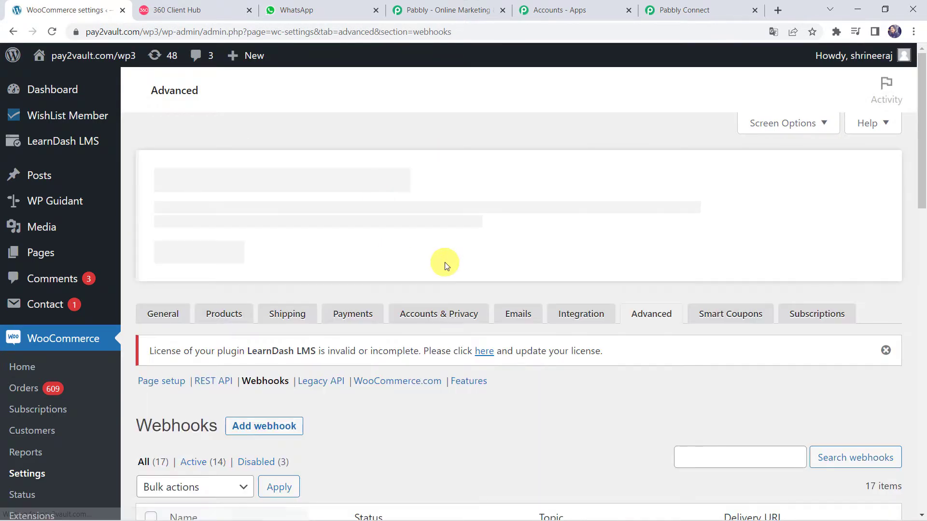
Step: Add a new webhook named "WhatsApp Integration" and set its status to Active
scroll(569, 464, "down", 3)
scroll(568, 464, "down", 1)
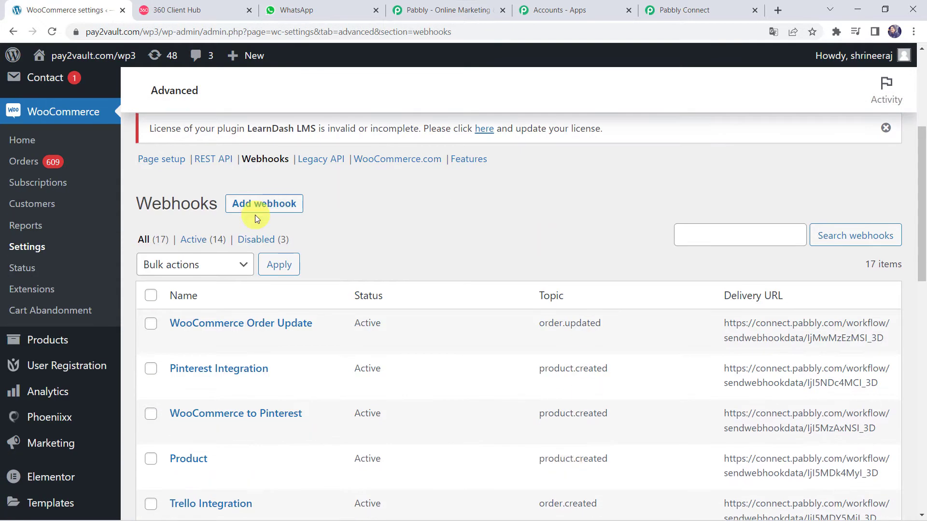
left_click(290, 211)
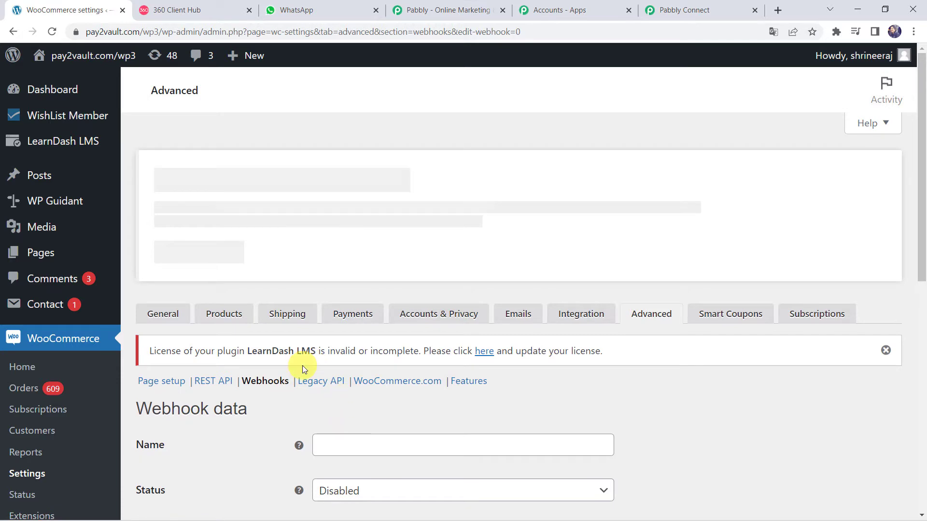
scroll(302, 366, "down", 5)
left_click(337, 170)
type("WhatsApp Integration")
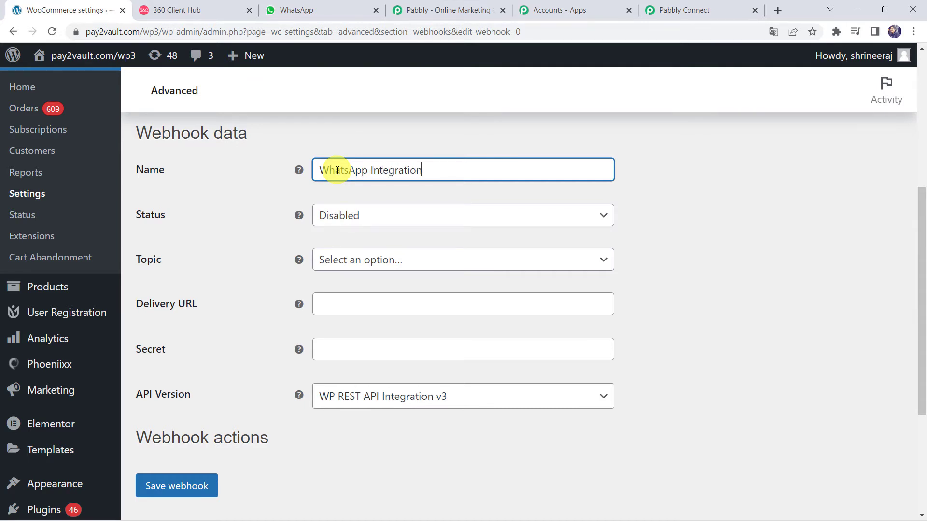
left_click(344, 216)
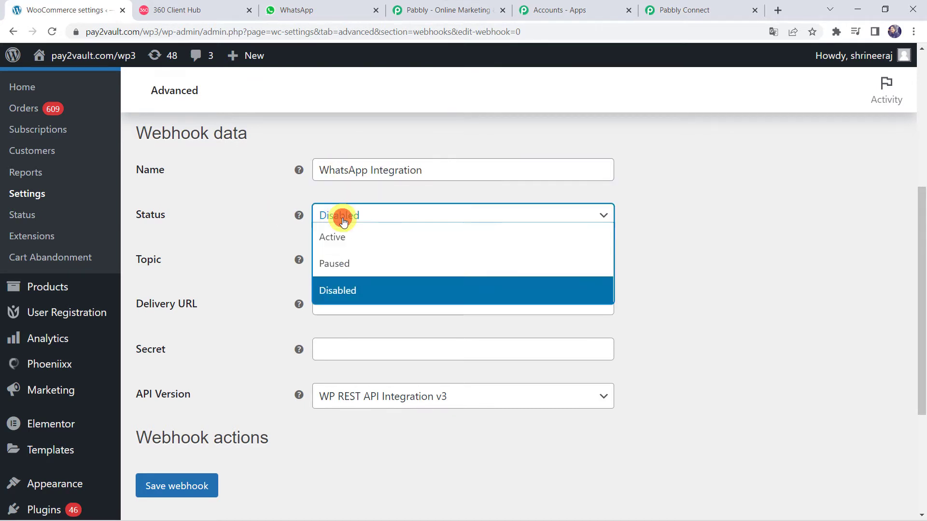
left_click(328, 247)
Step: Set the webhook's topic to Order created and paste the copied Pabbly webhook URL as its delivery URL
left_click(366, 261)
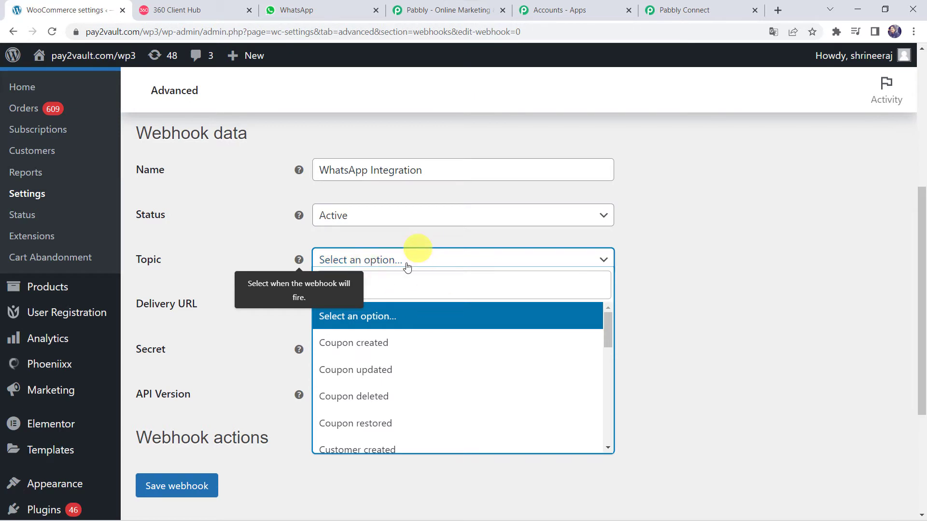
left_click(425, 293)
type("order")
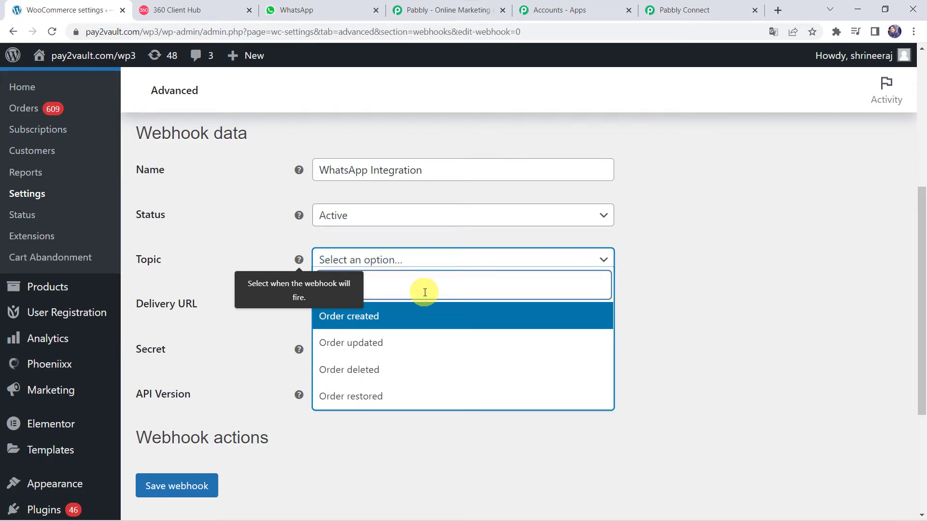
left_click(407, 316)
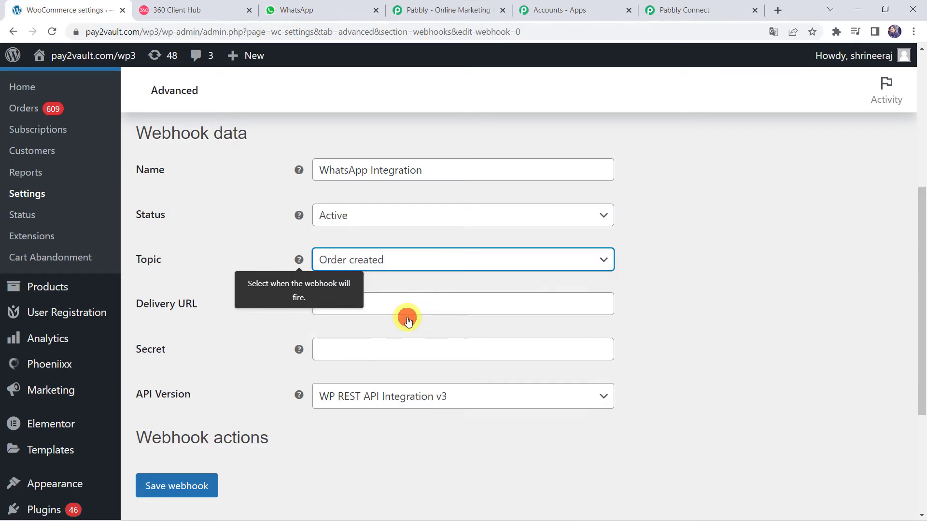
left_click(716, 316)
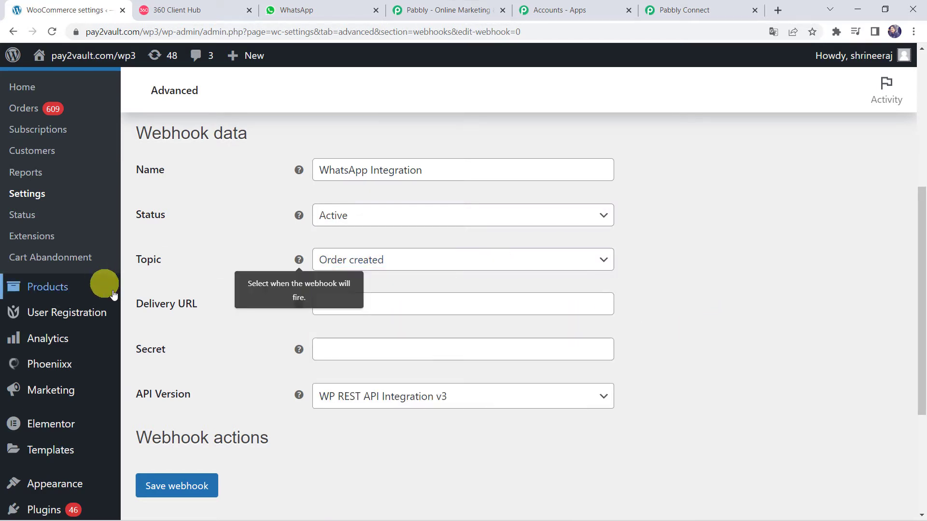
right_click(516, 310)
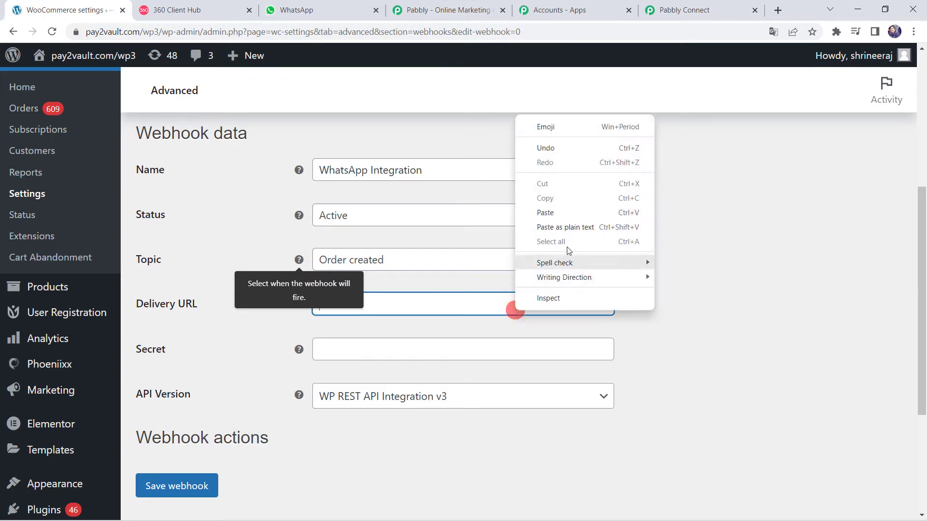
left_click(563, 215)
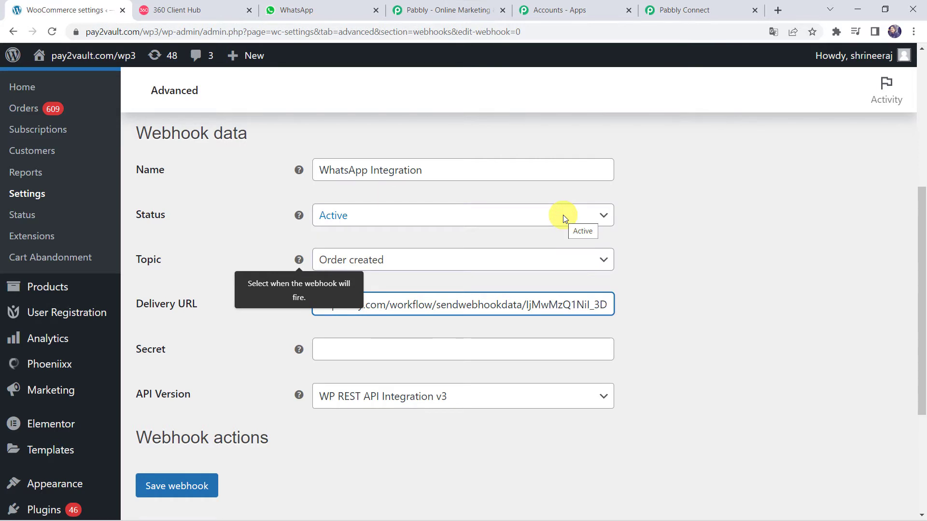
left_click(749, 360)
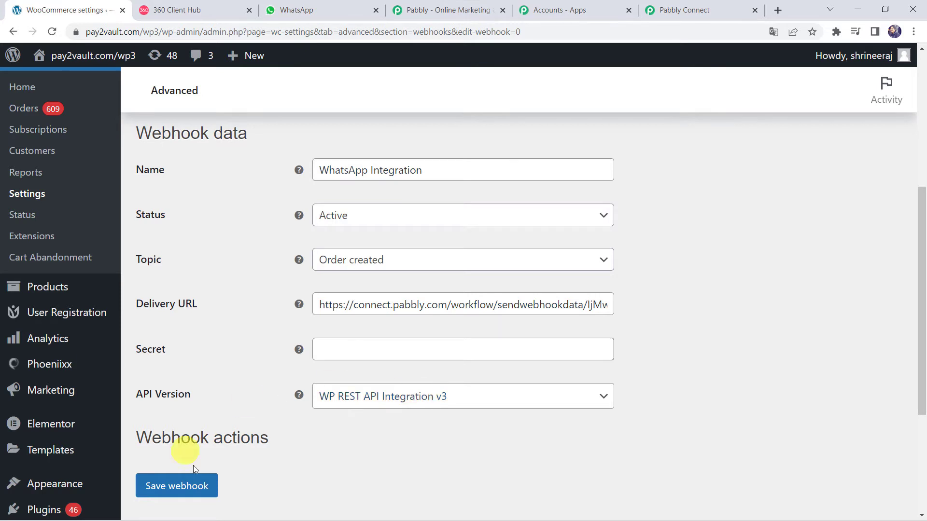
Step: Save the WooCommerce webhook and switch to Pabbly Connect to start recapturing the trigger's webhook response
left_click(172, 491)
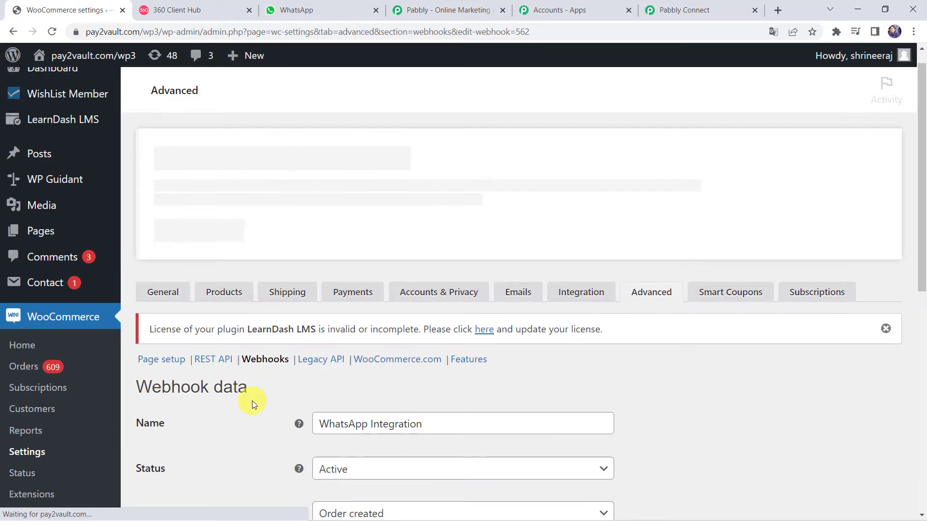
scroll(252, 401, "down", 8)
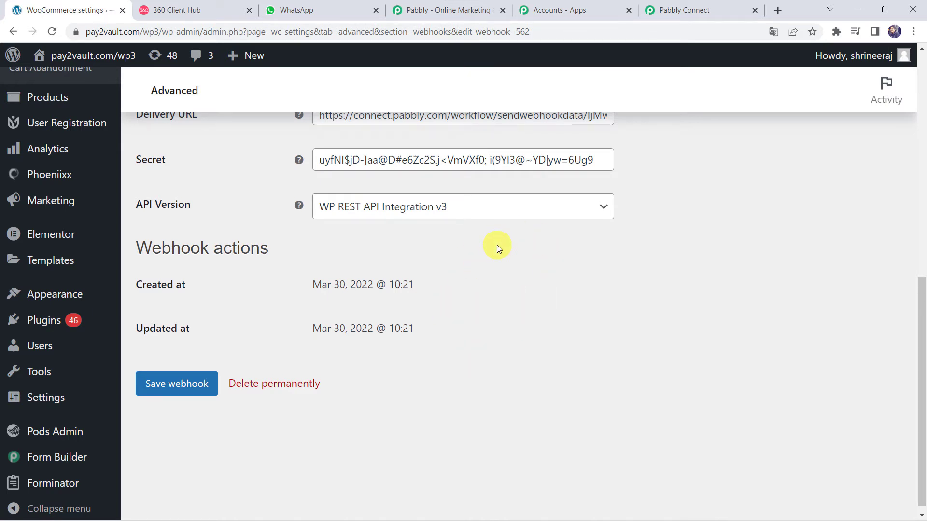
left_click(684, 5)
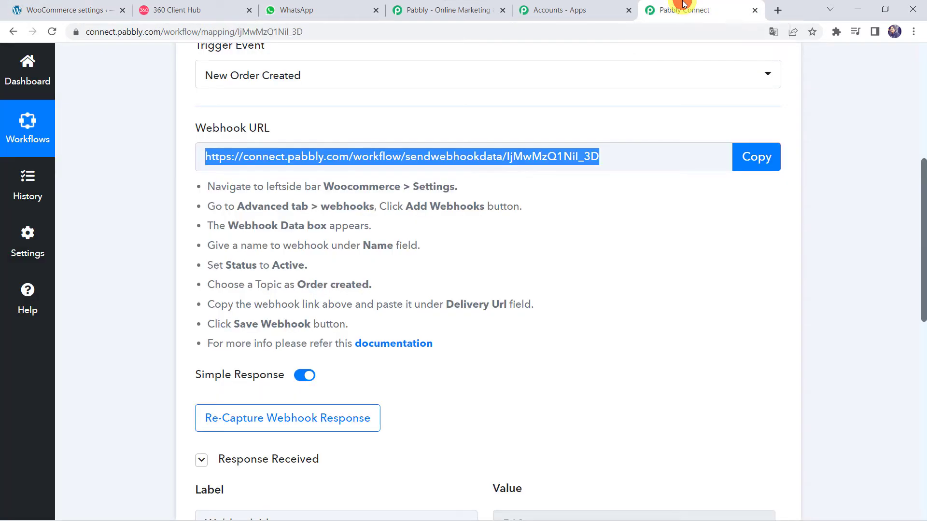
scroll(141, 408, "down", 2)
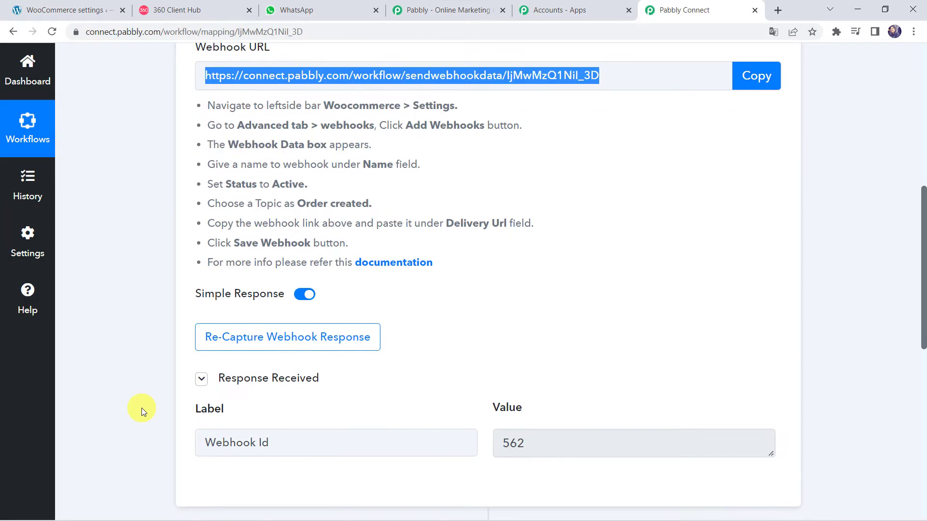
left_click(270, 343)
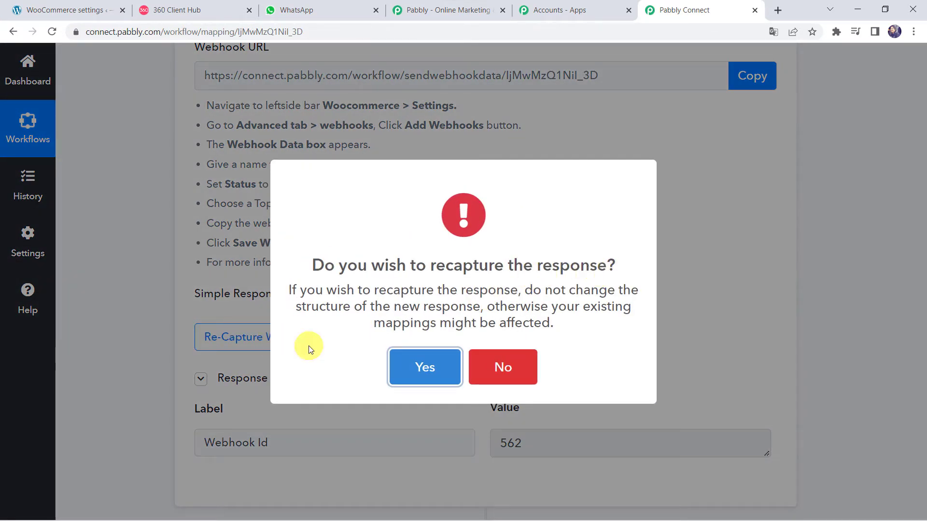
left_click(430, 369)
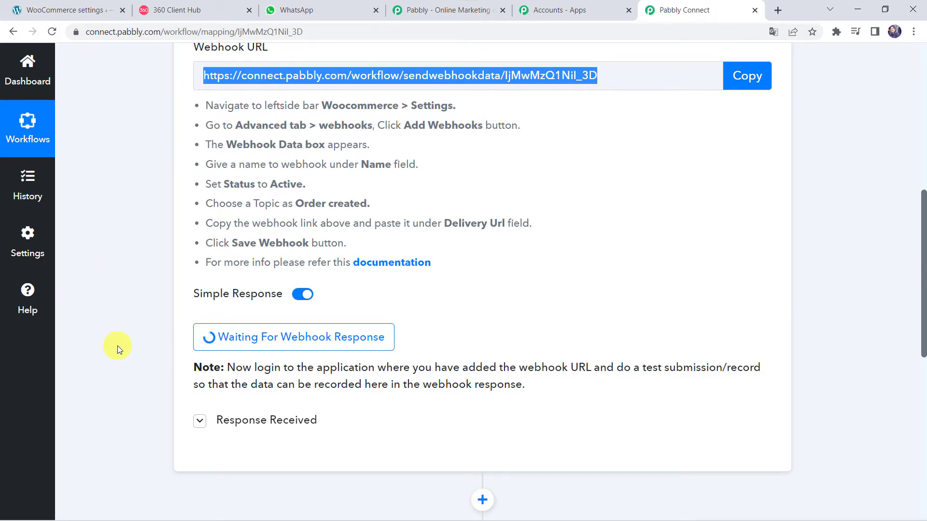
Step: Switch back to the WordPress admin and open the Mobile Phone product's store page from the product list in a new tab
left_click(77, 12)
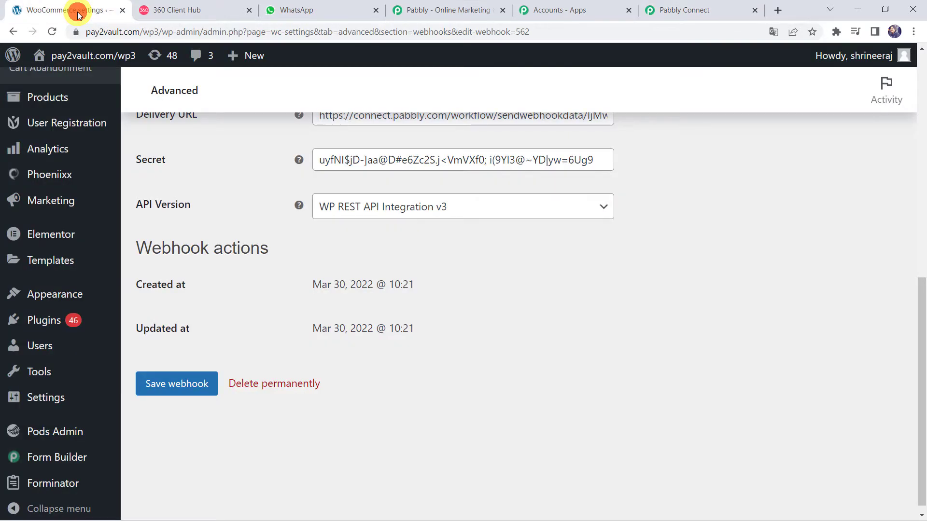
mouse_move(42, 369)
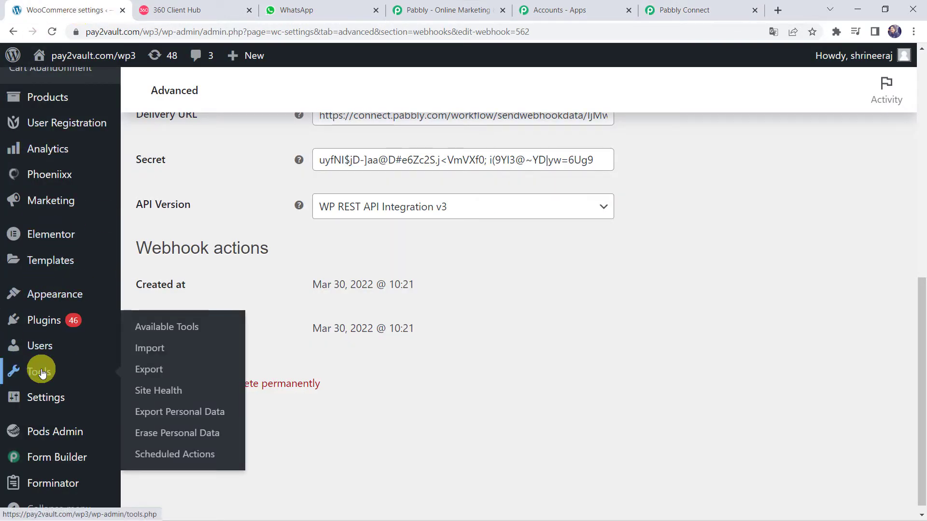
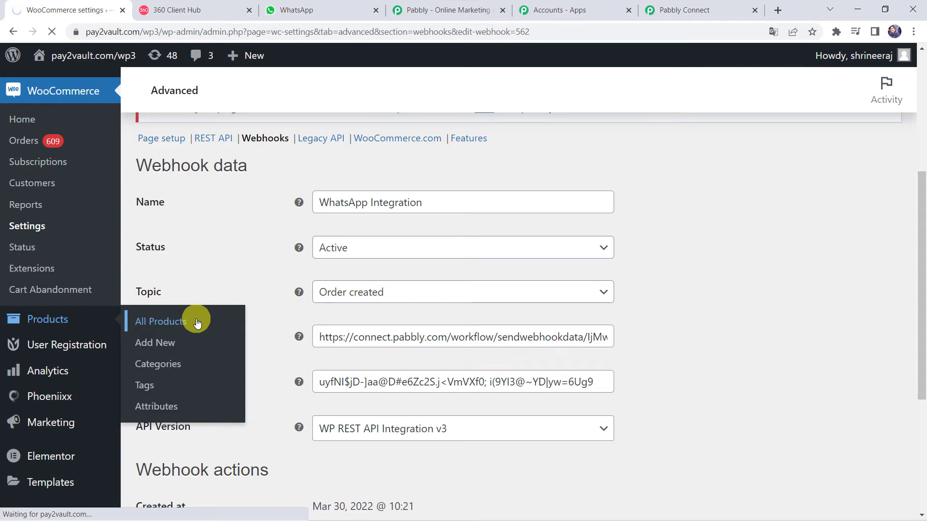
left_click(197, 323)
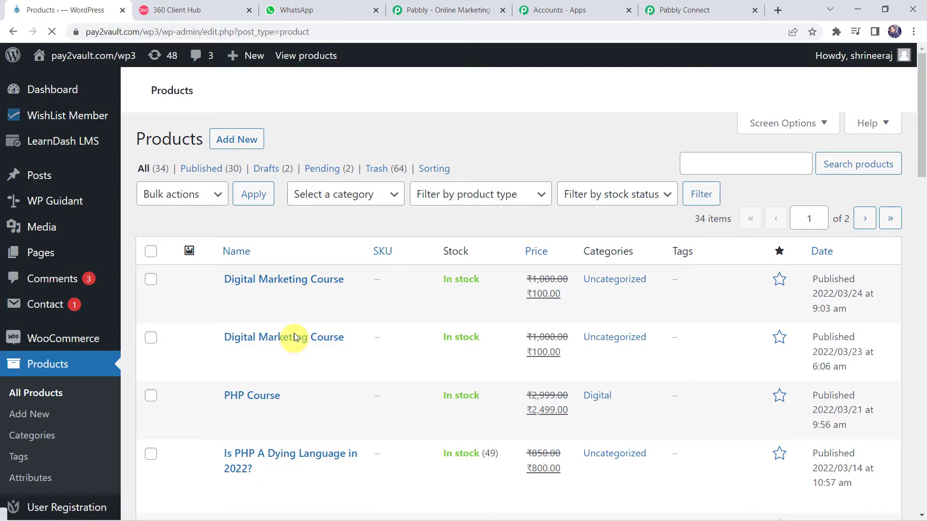
scroll(296, 357, "down", 10)
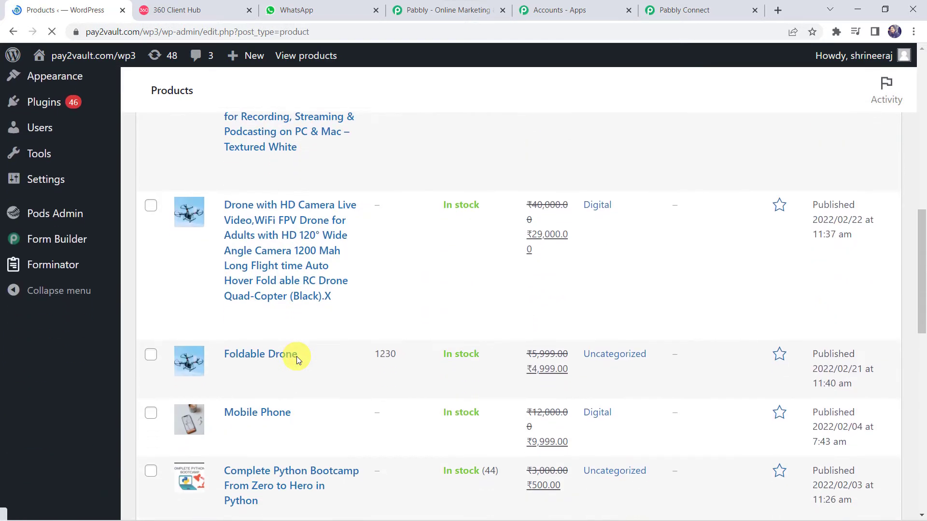
scroll(297, 356, "down", 3)
scroll(300, 325, "up", 6)
scroll(174, 285, "down", 1)
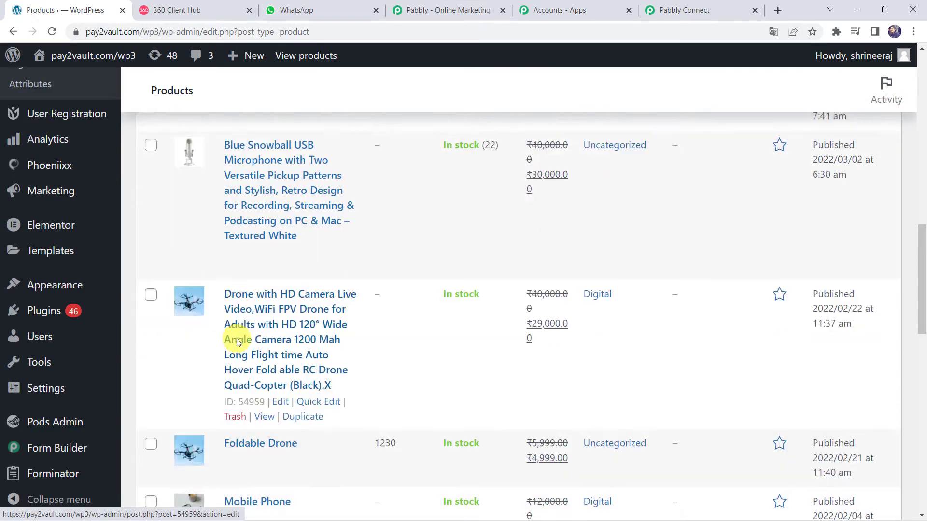
scroll(236, 340, "down", 5)
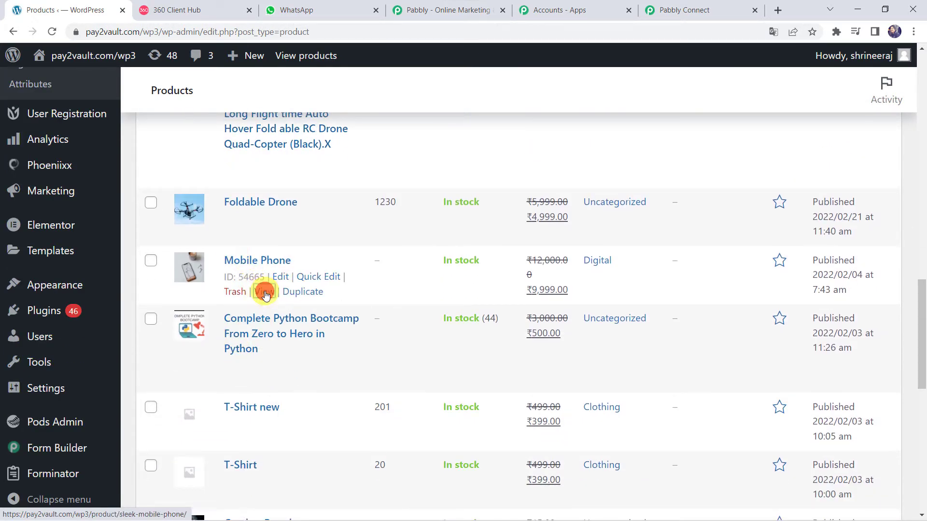
right_click(265, 295)
left_click(301, 302)
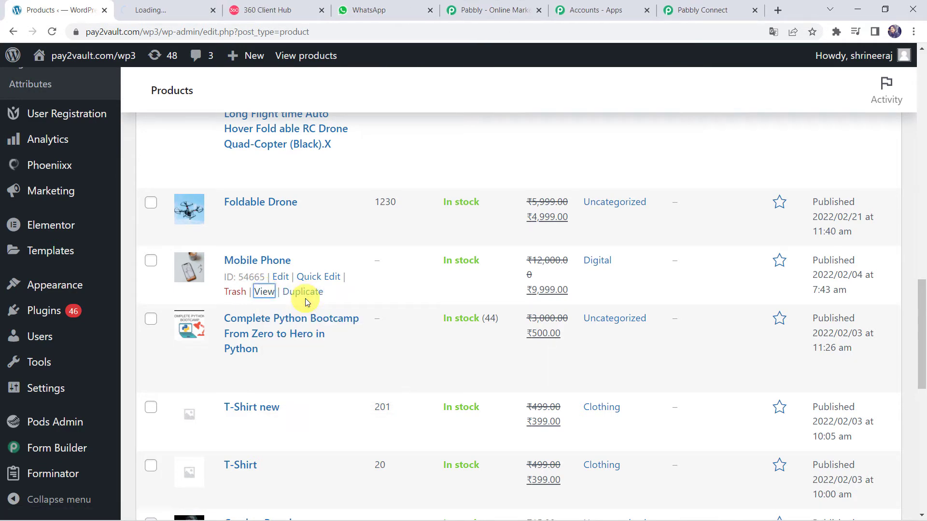
left_click(166, 10)
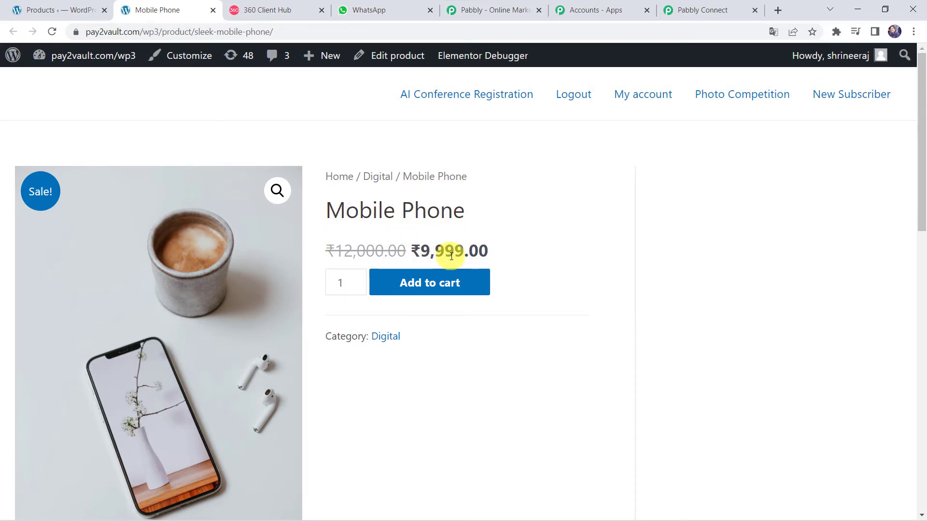
Step: Add the Mobile Phone to the cart and update its cart quantity to 1
left_click(436, 292)
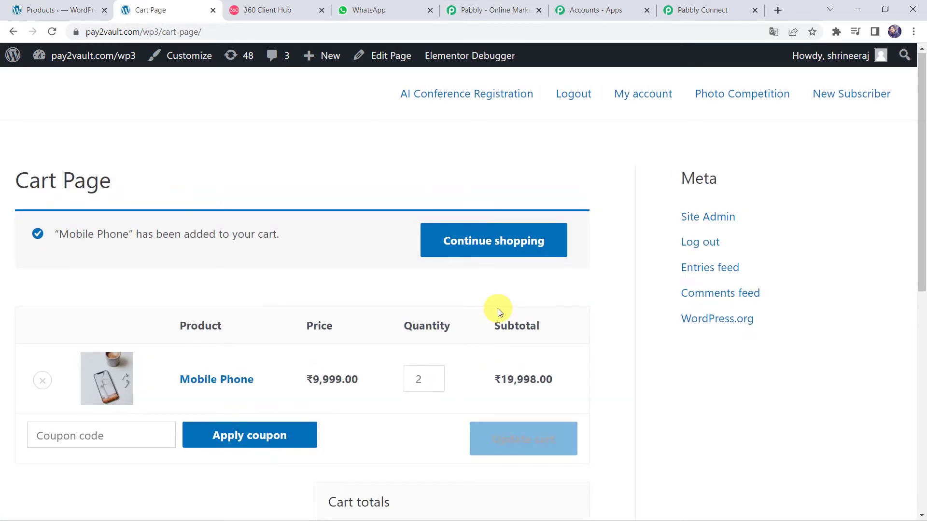
scroll(497, 308, "down", 3)
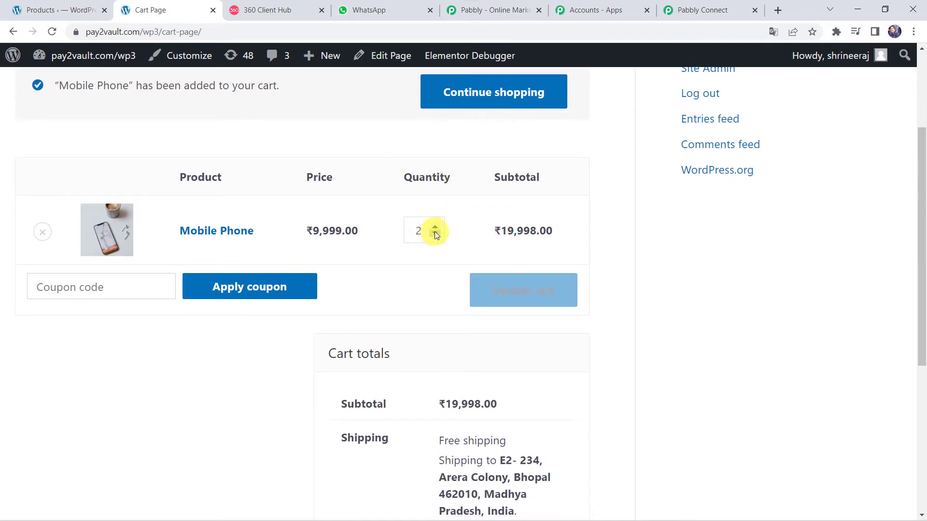
left_click(435, 235)
left_click(515, 297)
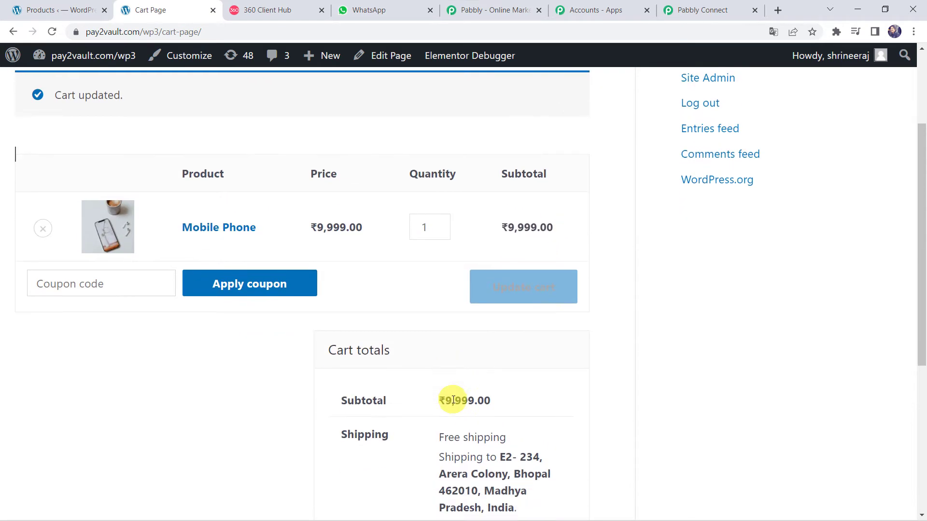
Step: Proceed to checkout, enter the customer's phone number in the billing details, and place the test order with Cash on delivery
scroll(451, 399, "down", 5)
left_click(445, 365)
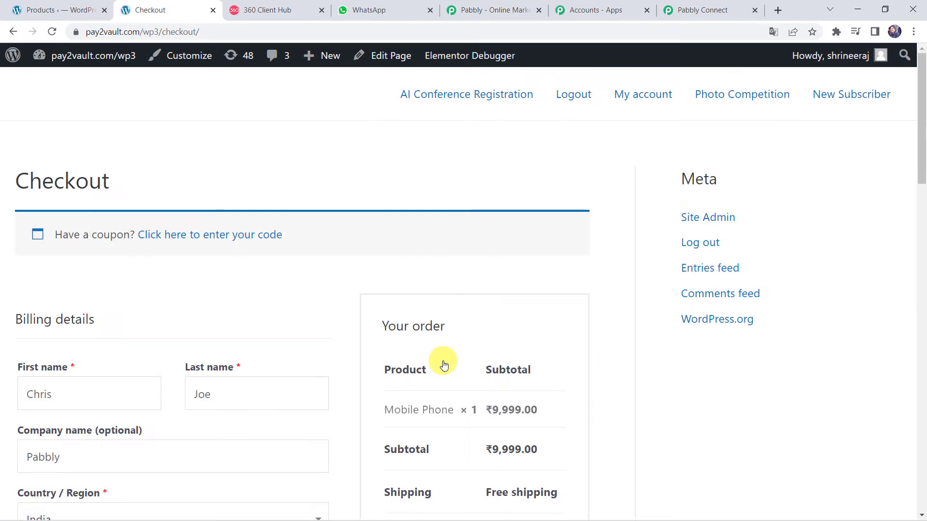
scroll(183, 324, "down", 2)
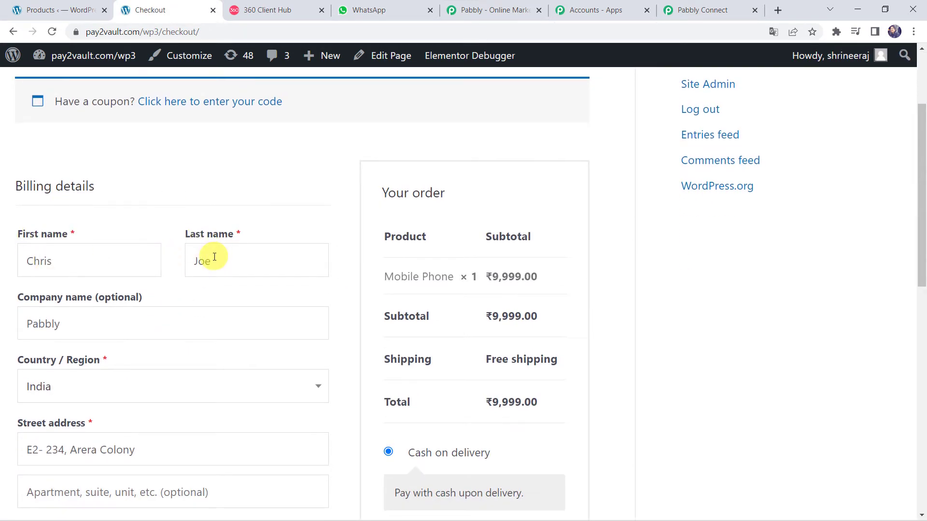
scroll(213, 259, "down", 1)
scroll(92, 273, "down", 3)
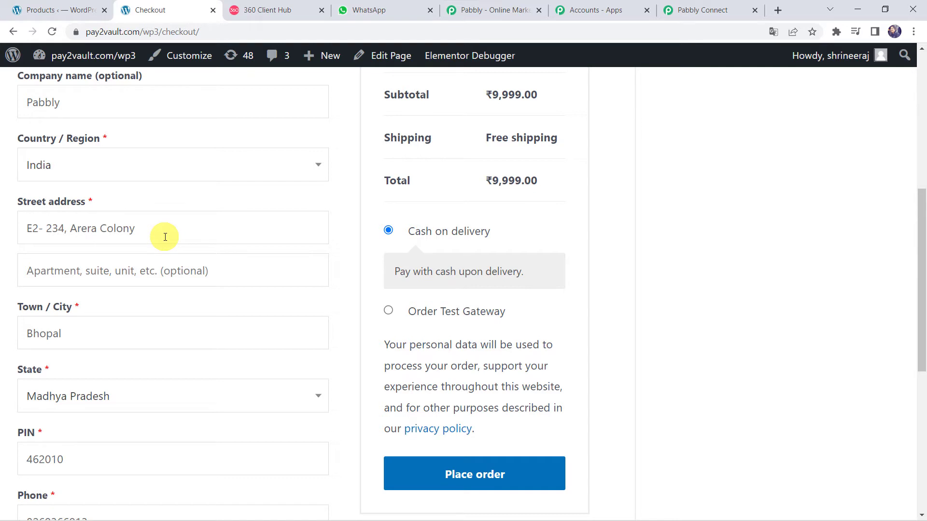
scroll(79, 329, "down", 2)
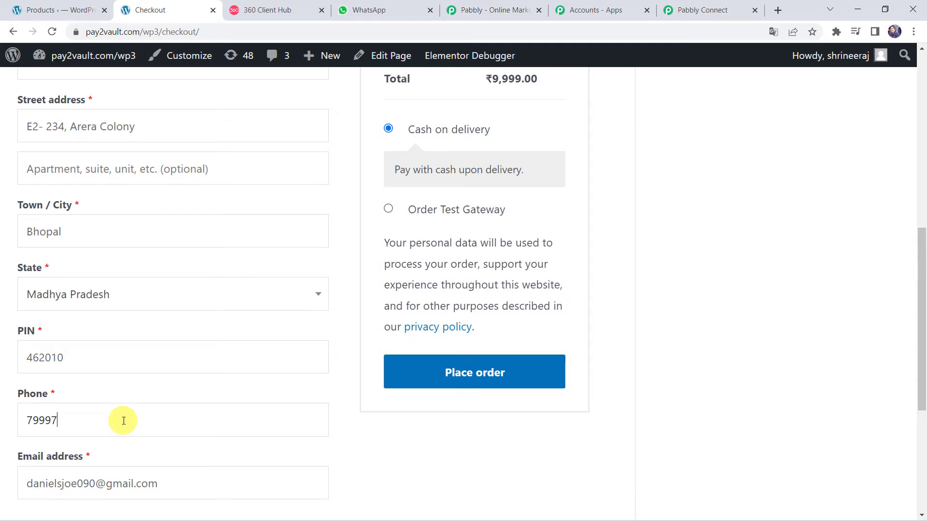
scroll(123, 421, "down", 2)
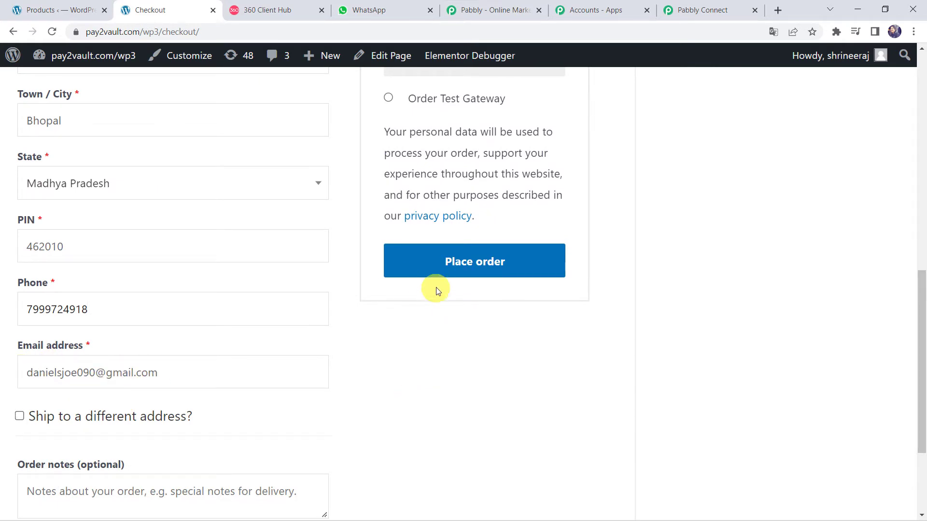
scroll(415, 392, "up", 4)
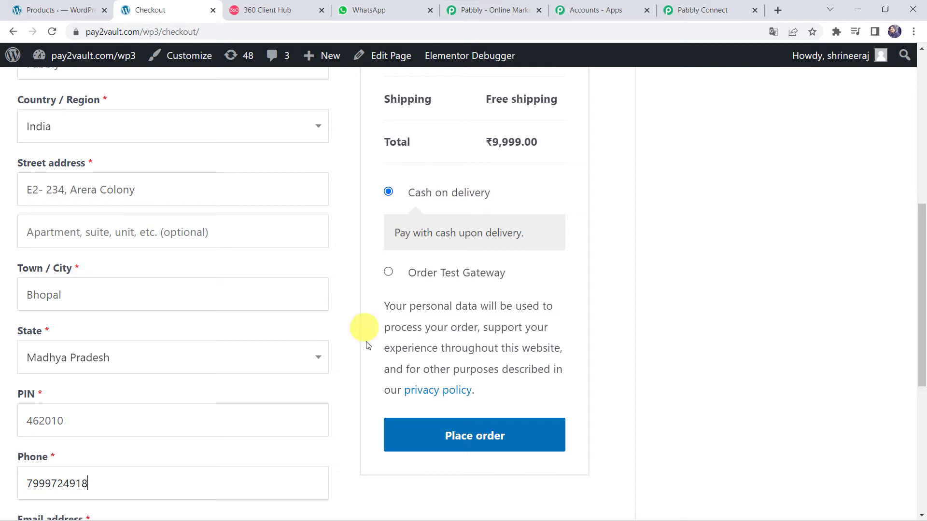
left_click(445, 435)
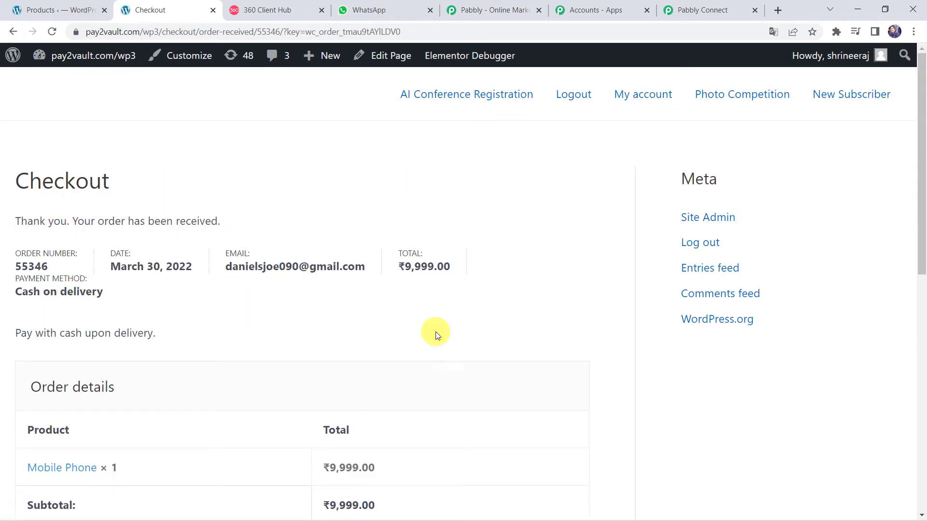
scroll(418, 287, "down", 4)
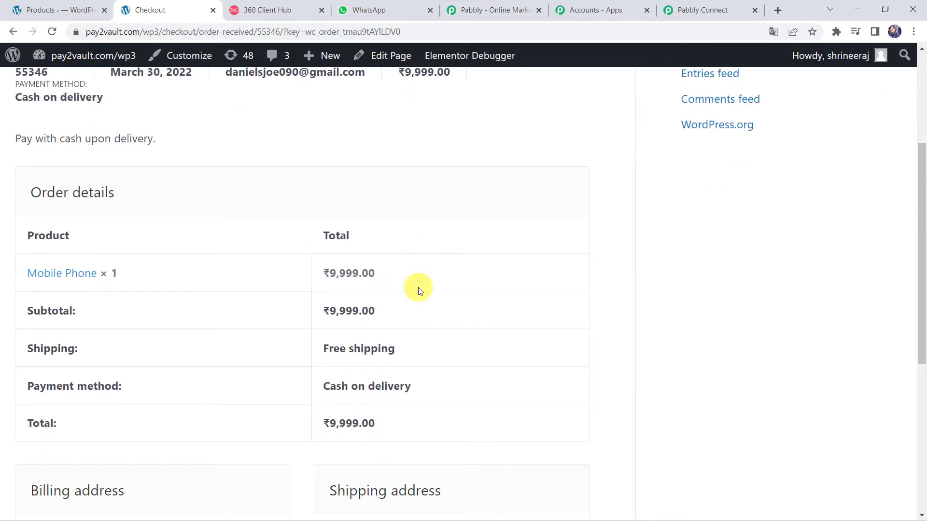
scroll(418, 288, "down", 6)
scroll(418, 288, "up", 10)
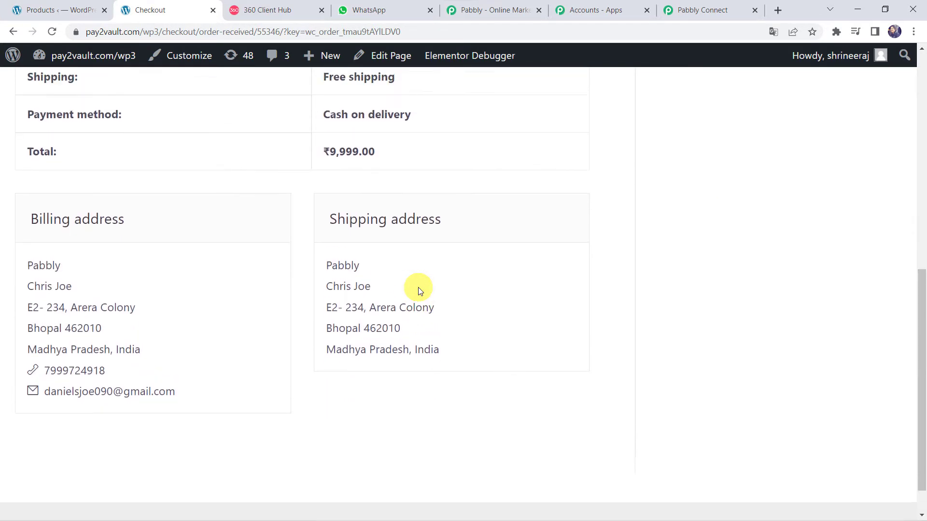
Step: Return to Pabbly Connect and examine the order, billing, shipping and payment fields in the trigger's captured webhook response
left_click(708, 5)
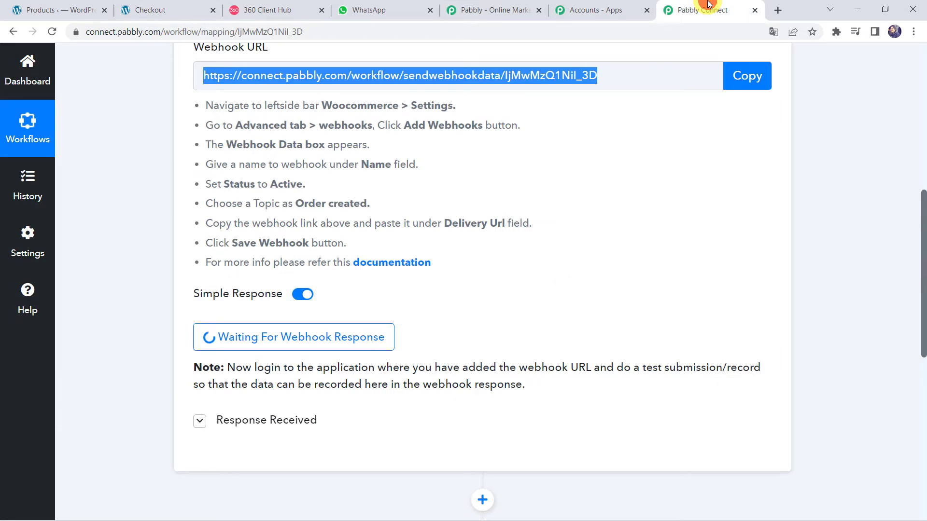
scroll(77, 399, "down", 6)
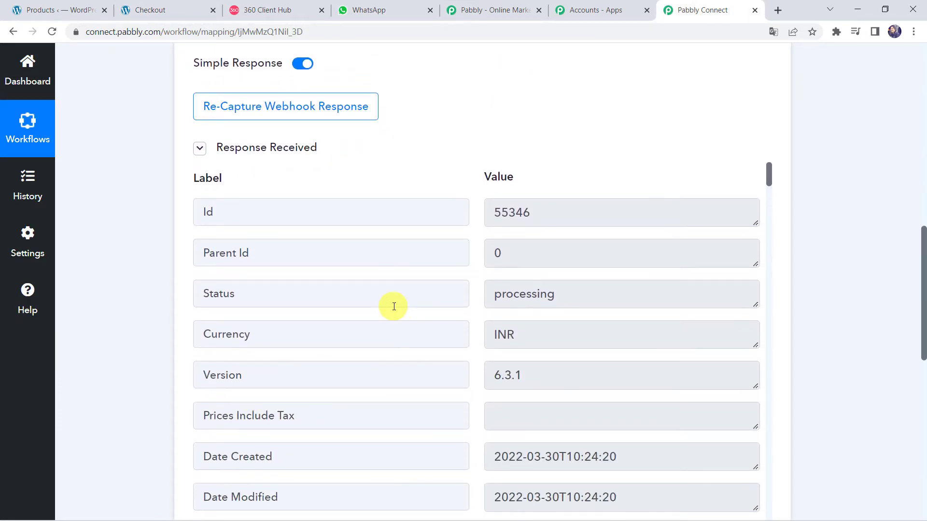
scroll(394, 307, "up", 1)
scroll(394, 307, "down", 3)
scroll(394, 307, "down", 3)
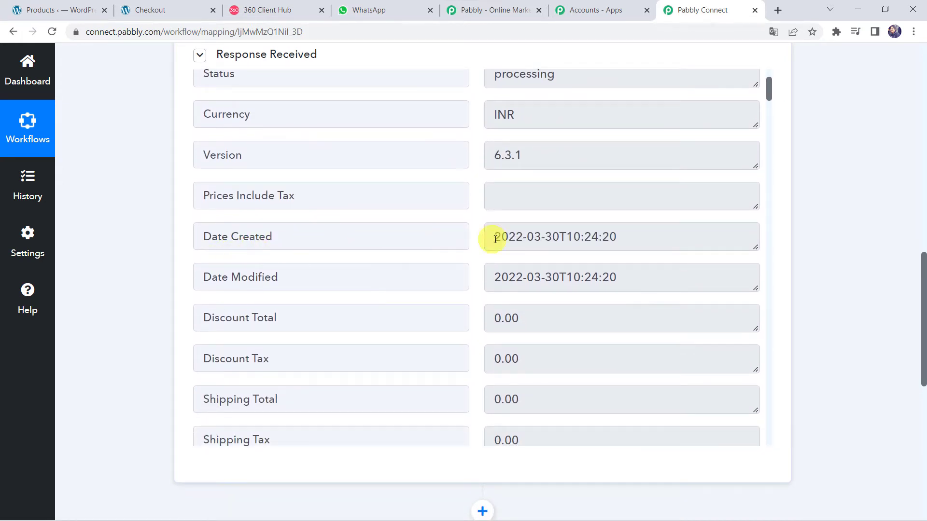
scroll(518, 243, "down", 12)
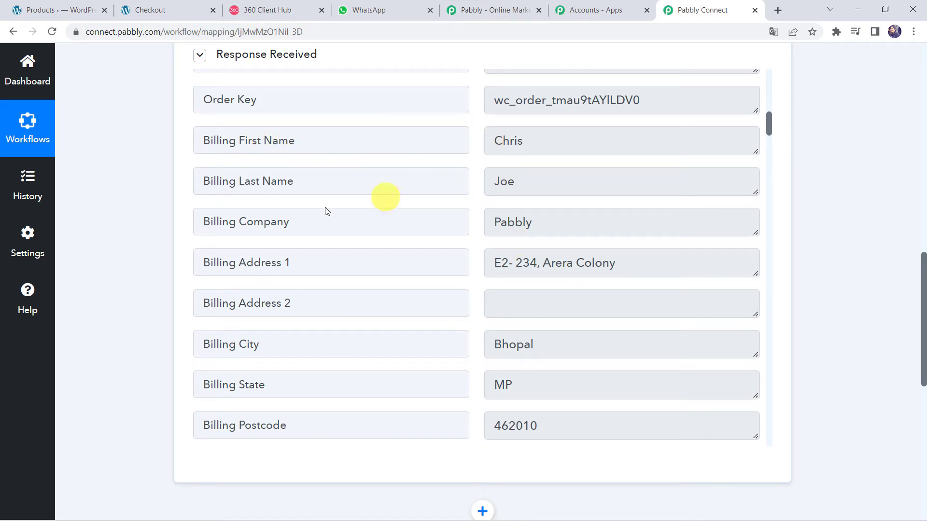
scroll(499, 309, "down", 7)
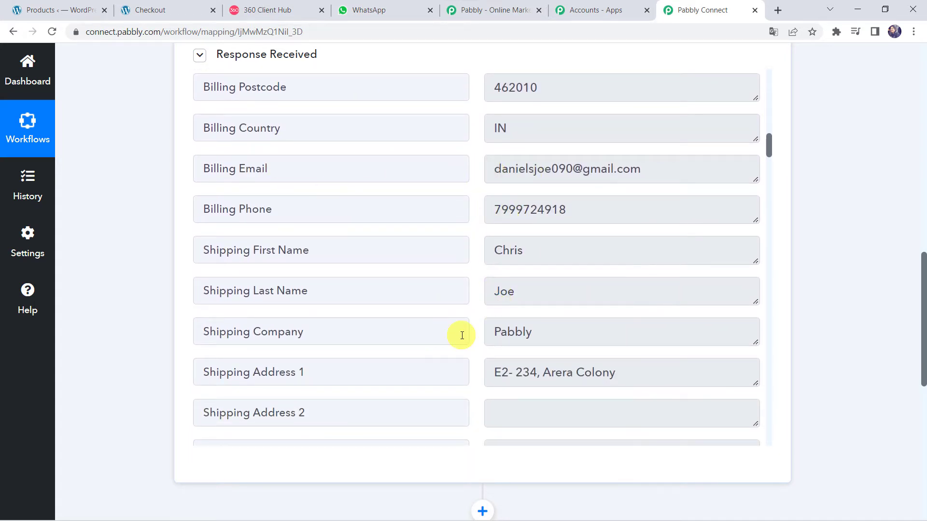
scroll(462, 335, "down", 10)
scroll(462, 335, "down", 4)
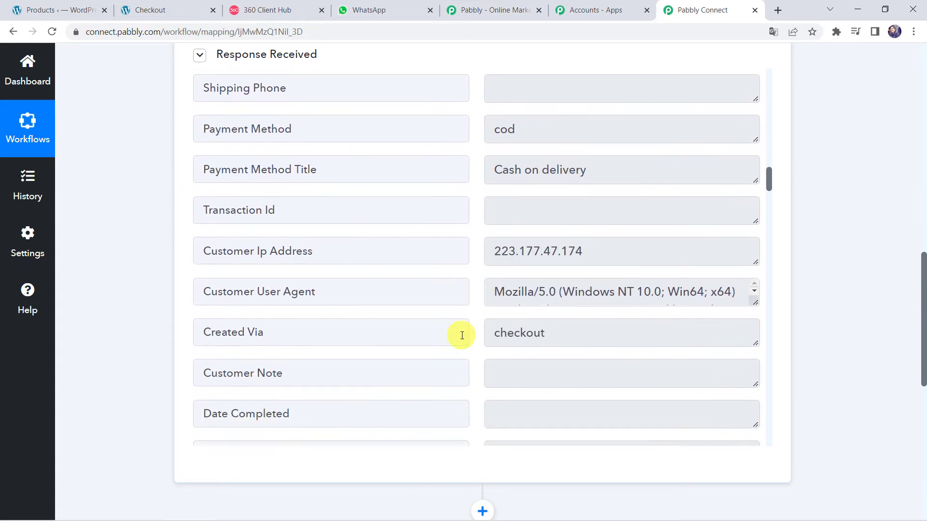
scroll(462, 335, "up", 3)
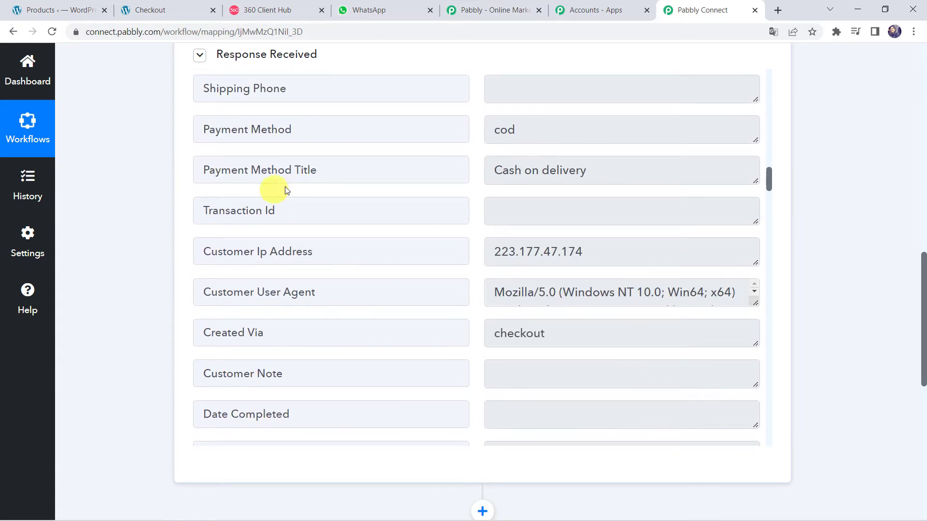
scroll(413, 313, "down", 11)
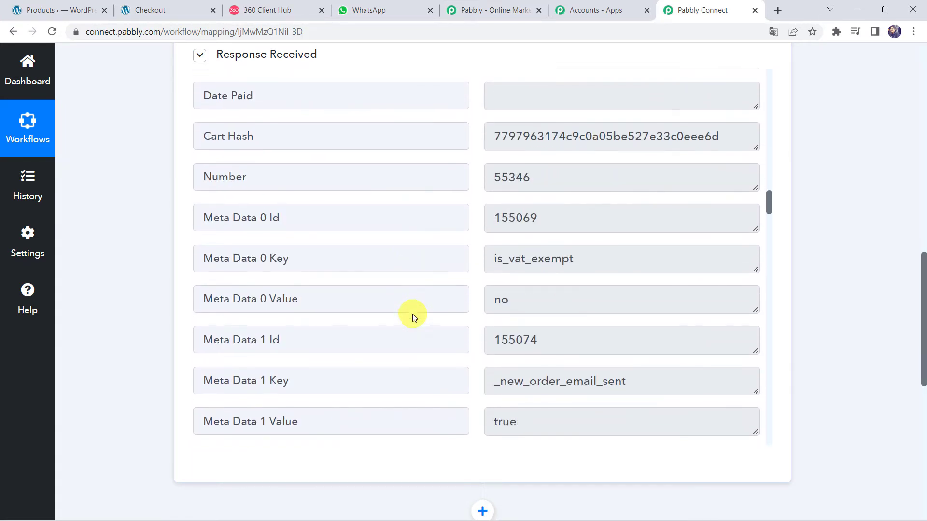
Step: Examine the metadata, line item, shipping line and billing fields in the captured WooCommerce order response
scroll(412, 314, "down", 10)
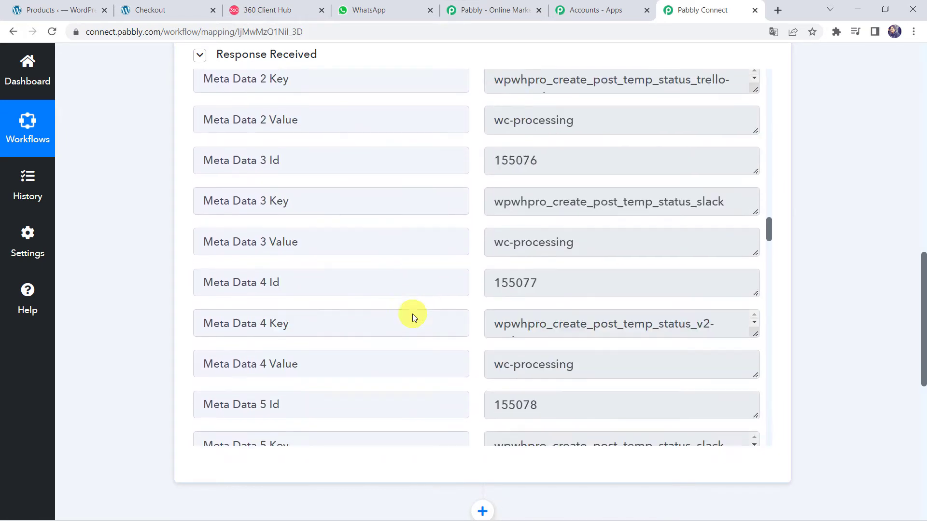
scroll(413, 314, "down", 20)
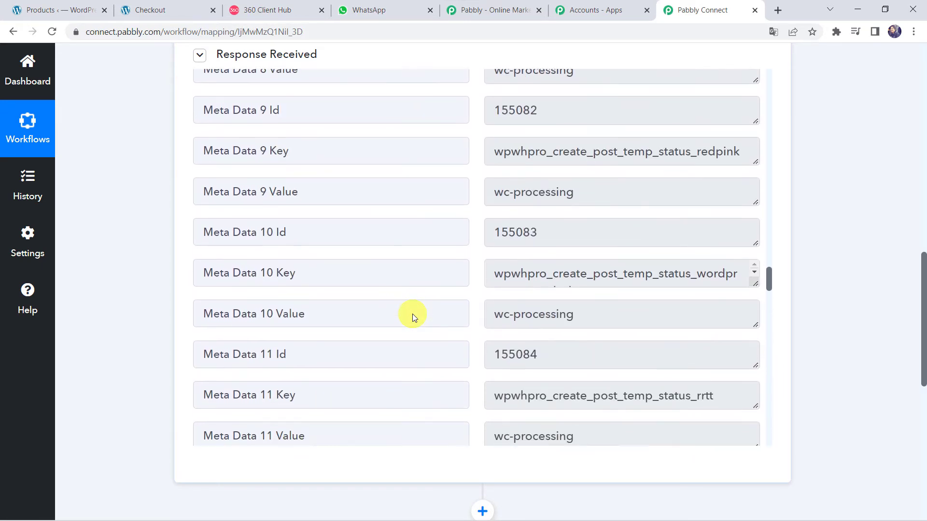
scroll(413, 314, "down", 20)
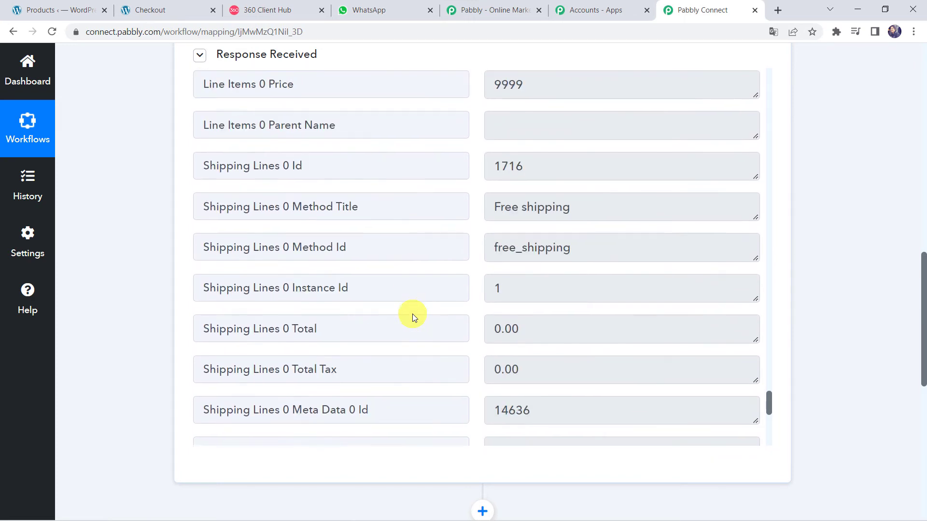
scroll(413, 314, "up", 16)
scroll(413, 313, "down", 1)
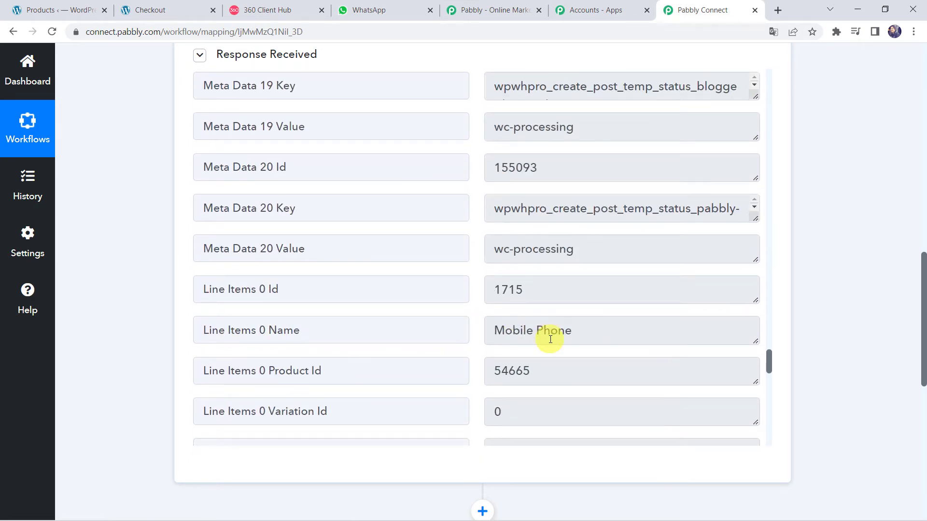
scroll(410, 346, "down", 9)
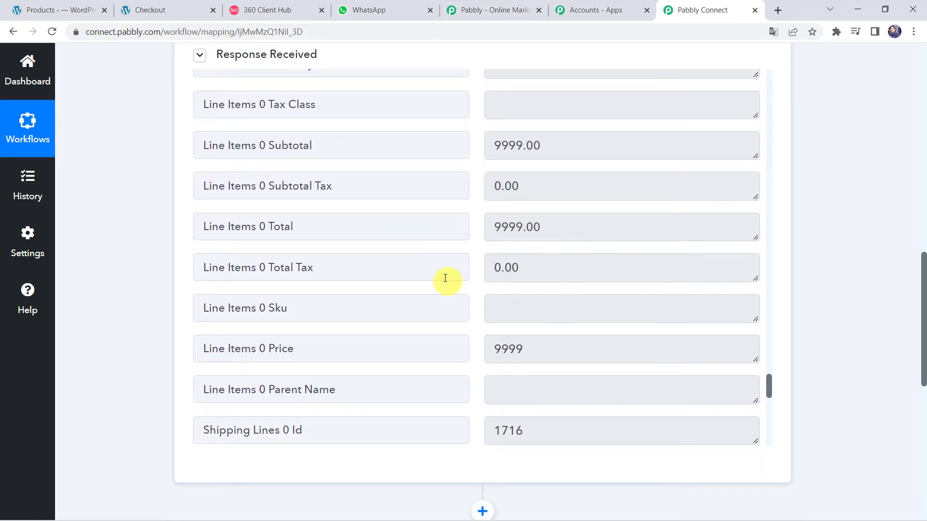
scroll(421, 174, "up", 9)
scroll(422, 175, "up", 20)
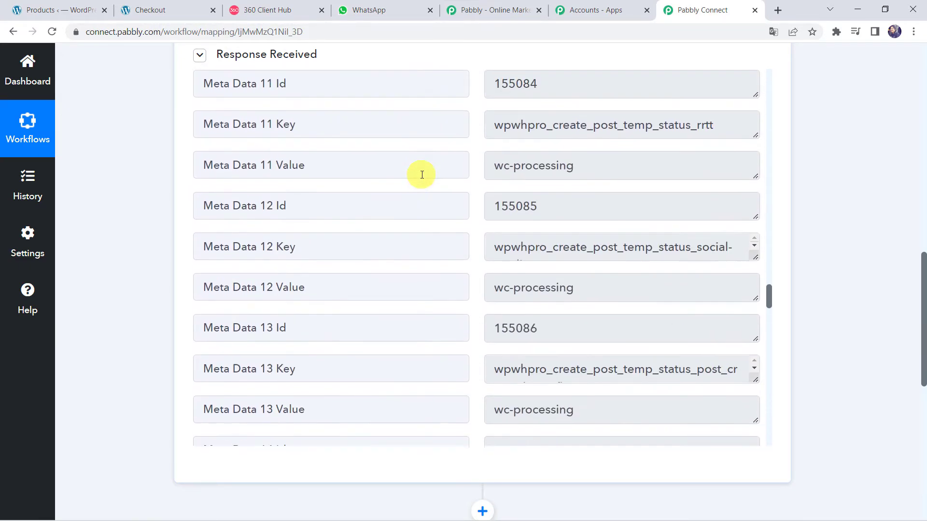
scroll(422, 175, "up", 14)
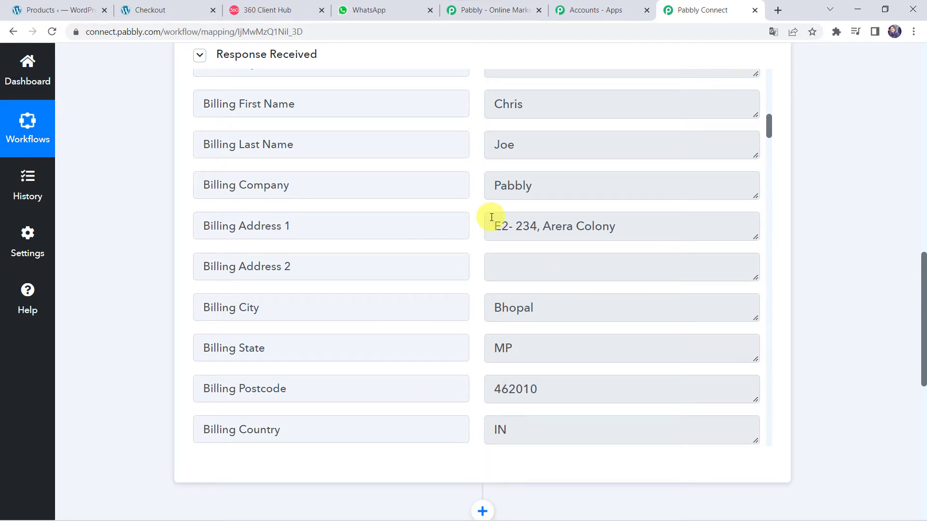
scroll(492, 217, "up", 15)
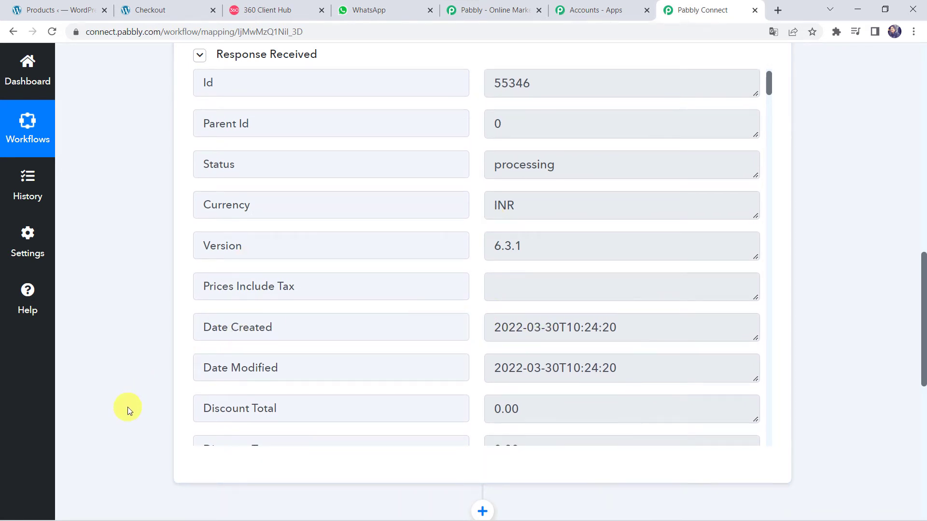
Step: Choose Date/Time Formatter as the app for the workflow's second step, searching for "date"
scroll(128, 410, "down", 8)
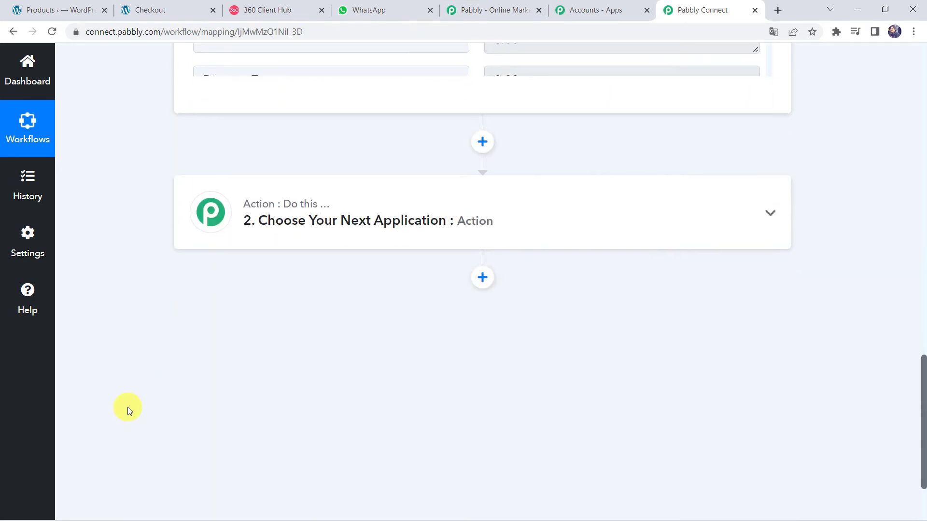
left_click(488, 213)
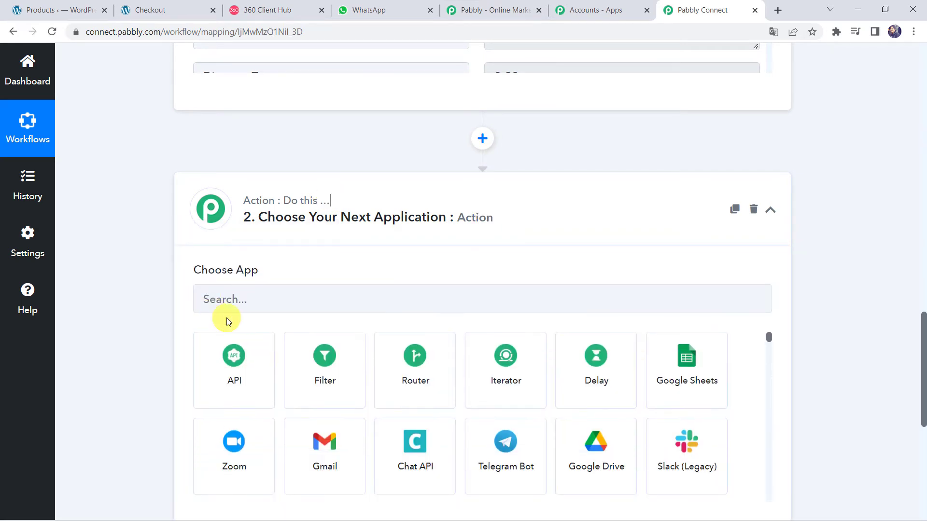
left_click(244, 303)
type("date")
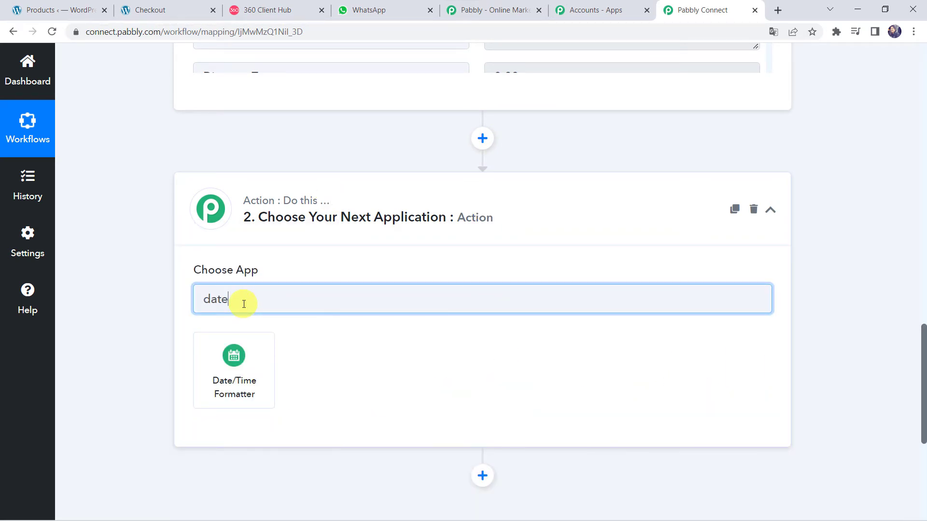
left_click(223, 375)
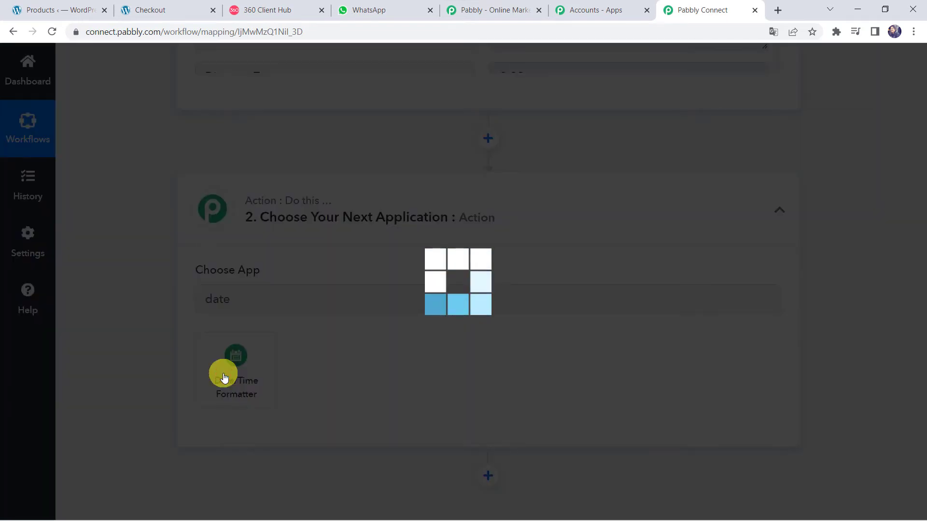
Step: Set the Date/Time Formatter's action event to Modify Current Date and connect it
scroll(161, 321, "down", 2)
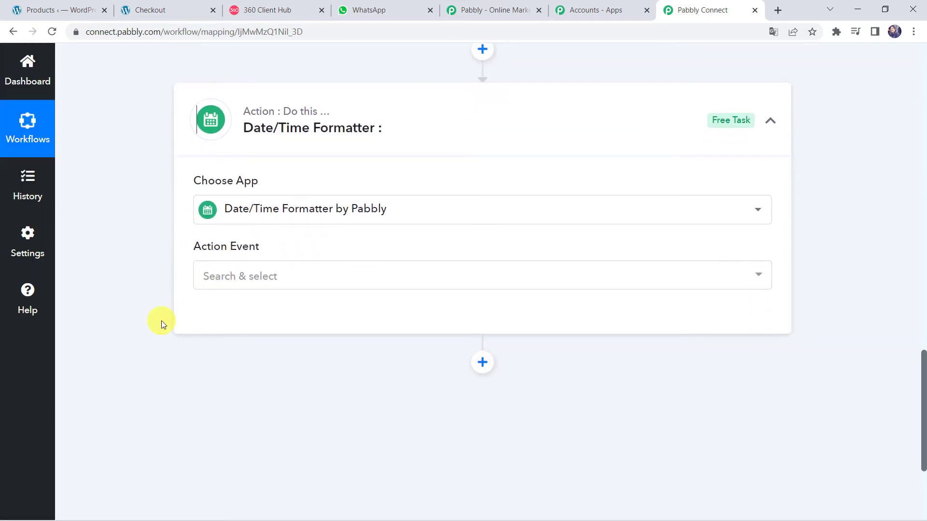
left_click(233, 286)
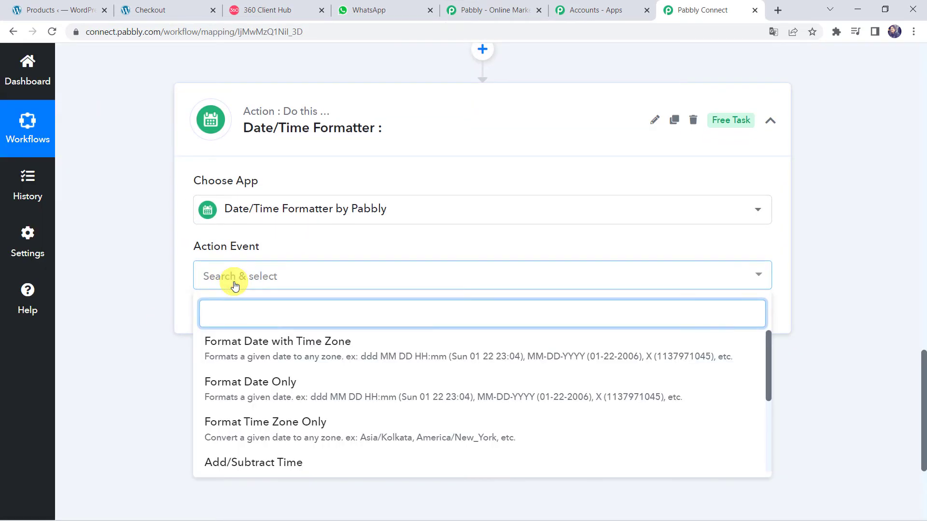
type("modi")
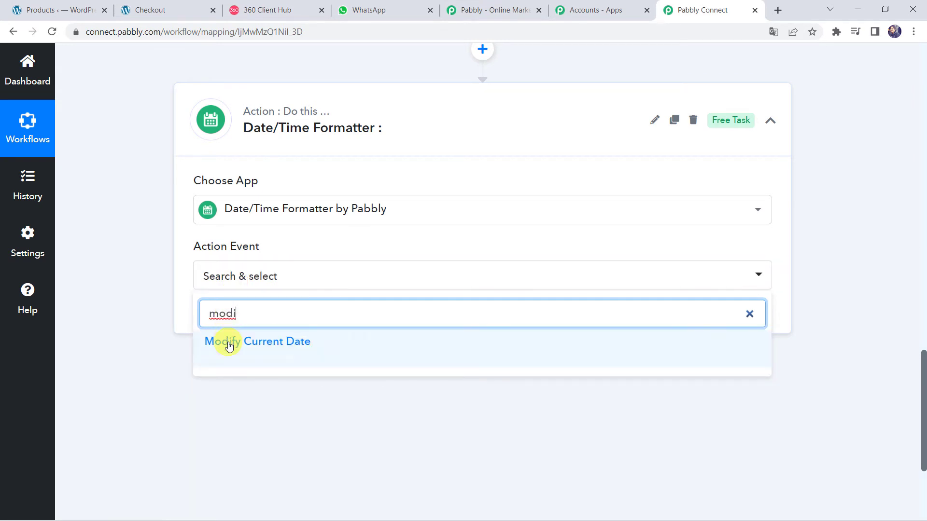
left_click(229, 344)
left_click(235, 316)
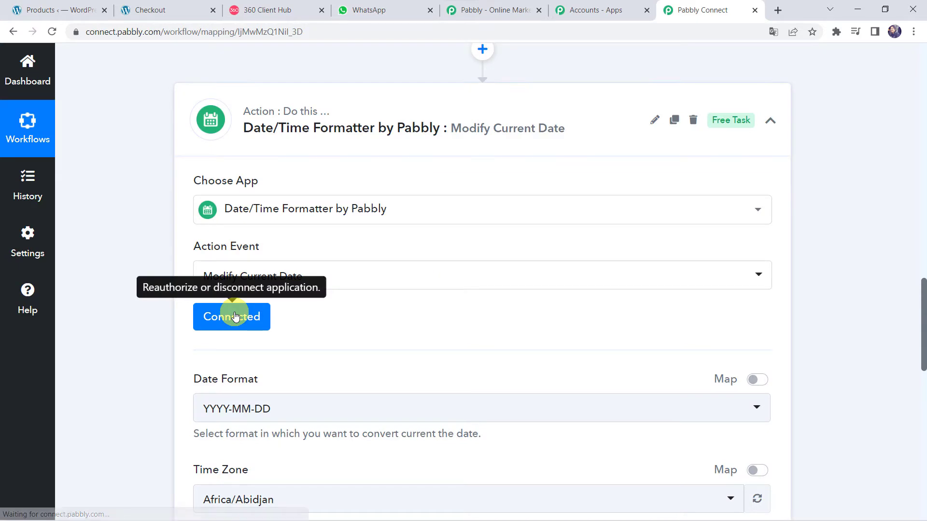
Step: Set the formatter's date format to DD-MM-YYYY and its time zone to Asia/Kolkata
scroll(236, 317, "down", 2)
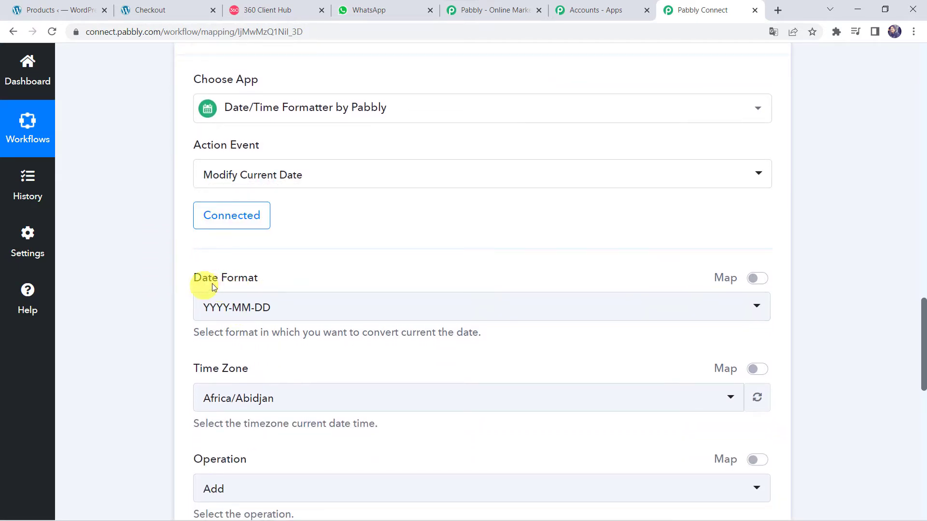
left_click(246, 309)
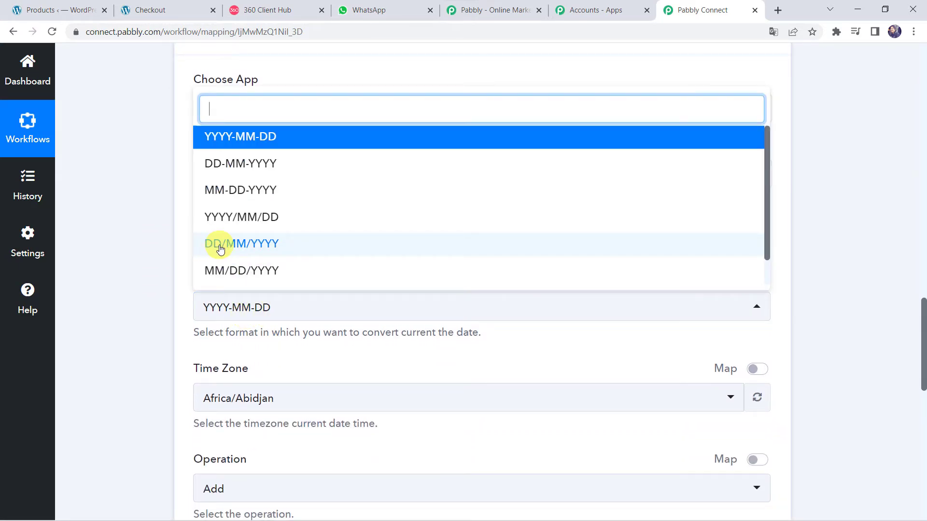
left_click(271, 165)
scroll(108, 261, "down", 4)
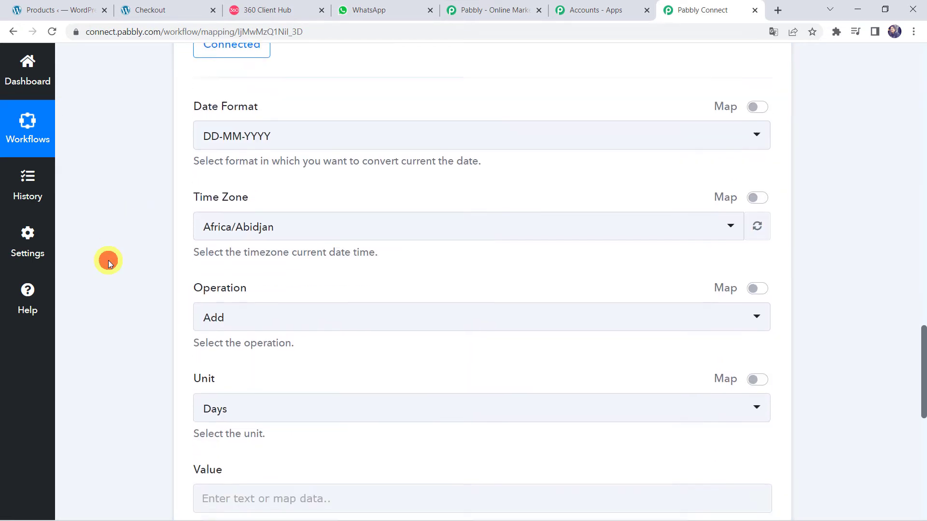
left_click(234, 211)
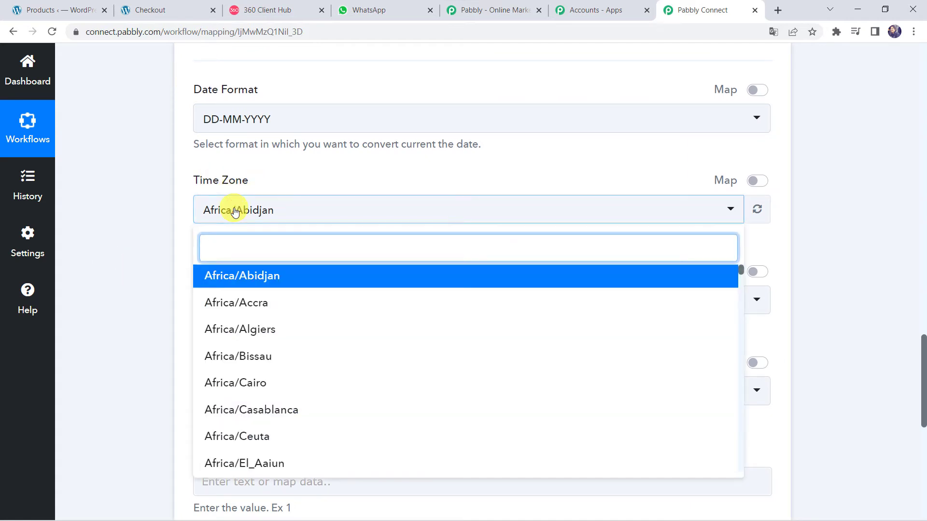
type("ko")
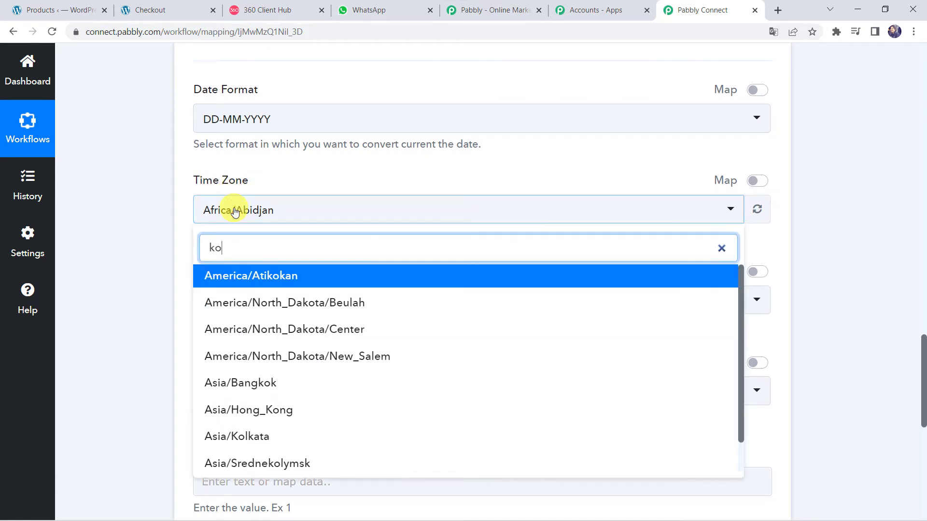
type("l")
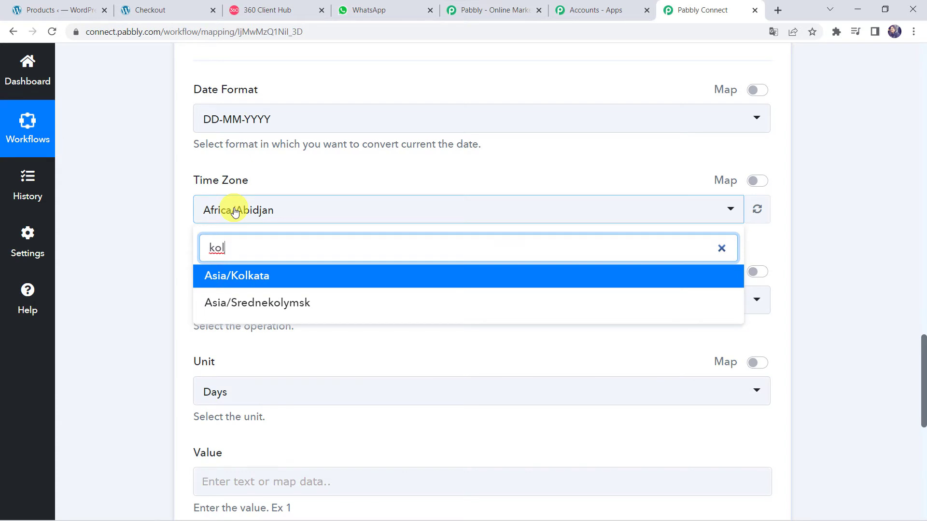
left_click(233, 279)
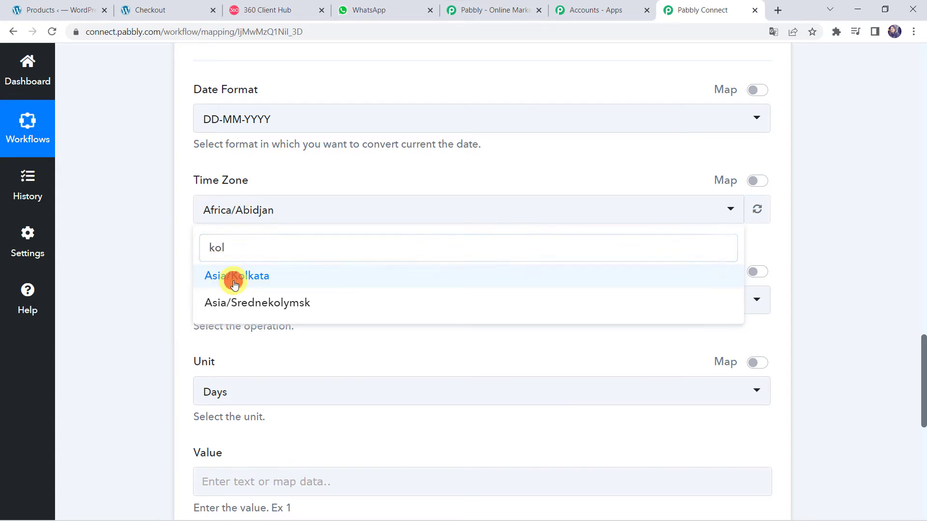
left_click(149, 269)
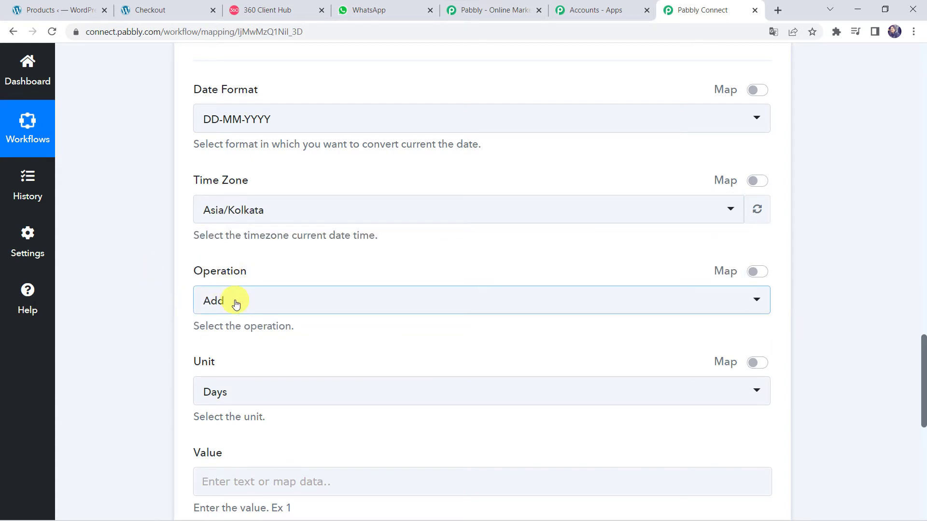
Step: Enter 4 as the number of days to add to the current date, then save and send a test request
scroll(222, 400, "down", 2)
left_click(235, 392)
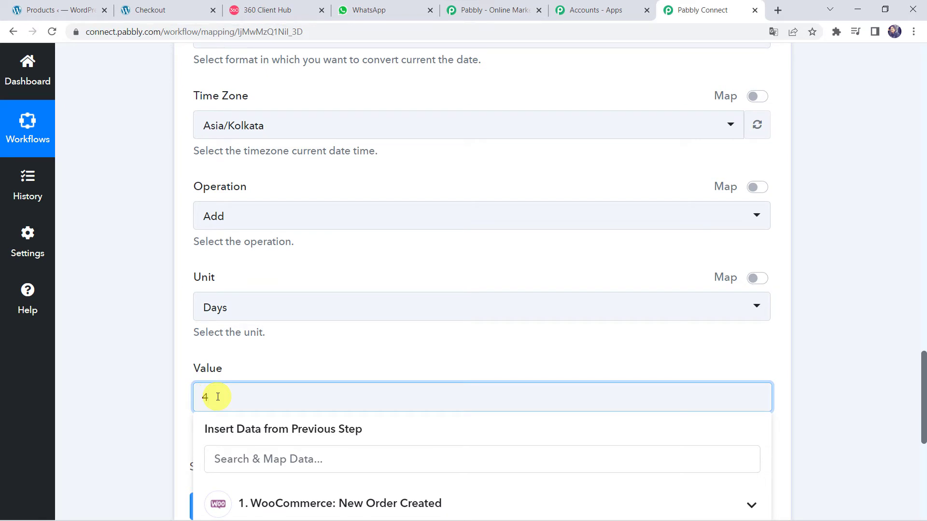
left_click(149, 353)
scroll(132, 436, "down", 3)
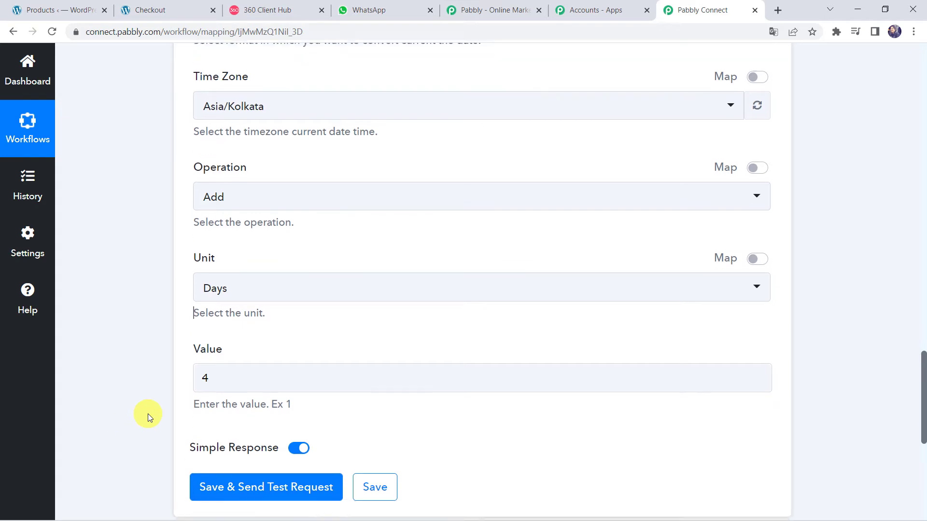
left_click(240, 401)
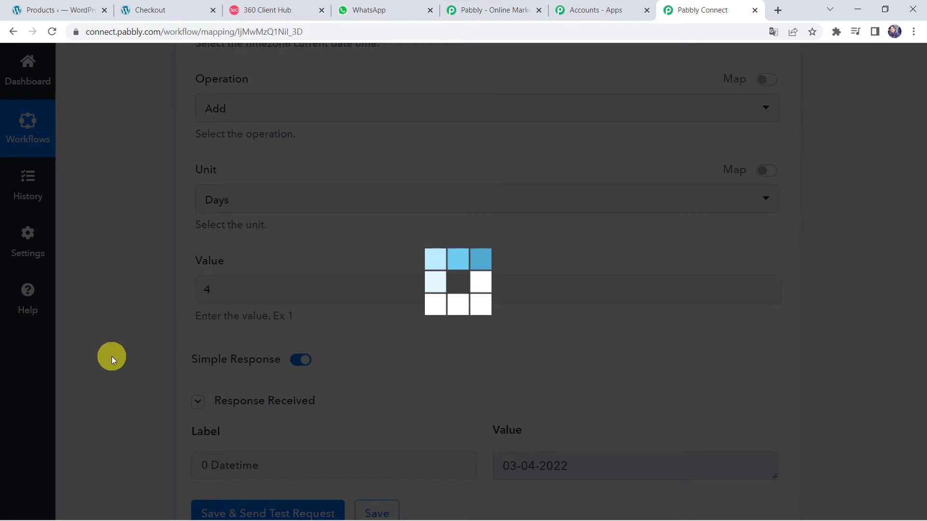
scroll(112, 356, "down", 3)
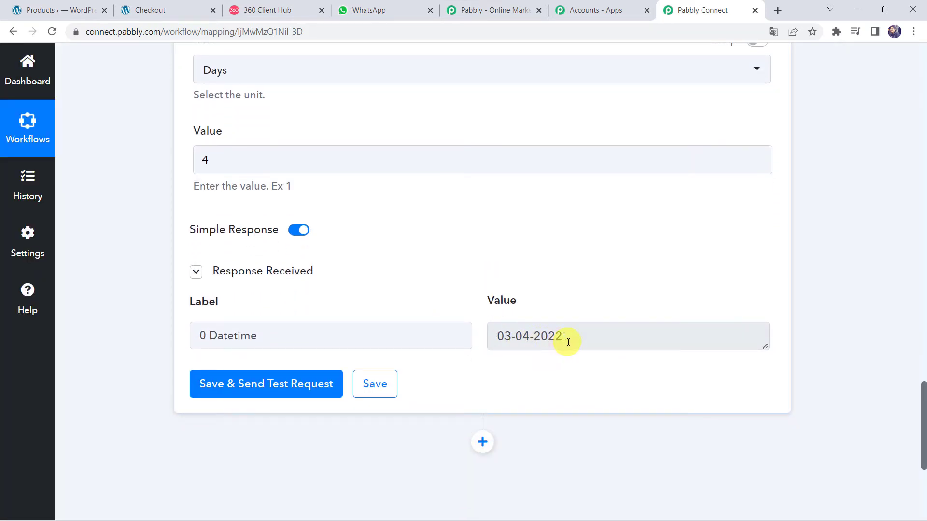
Step: Add an action step after the Date/Time Formatter using WhatsApp by 360Dialog with the Send Template Message event
scroll(150, 186, "up", 10)
scroll(149, 186, "up", 10)
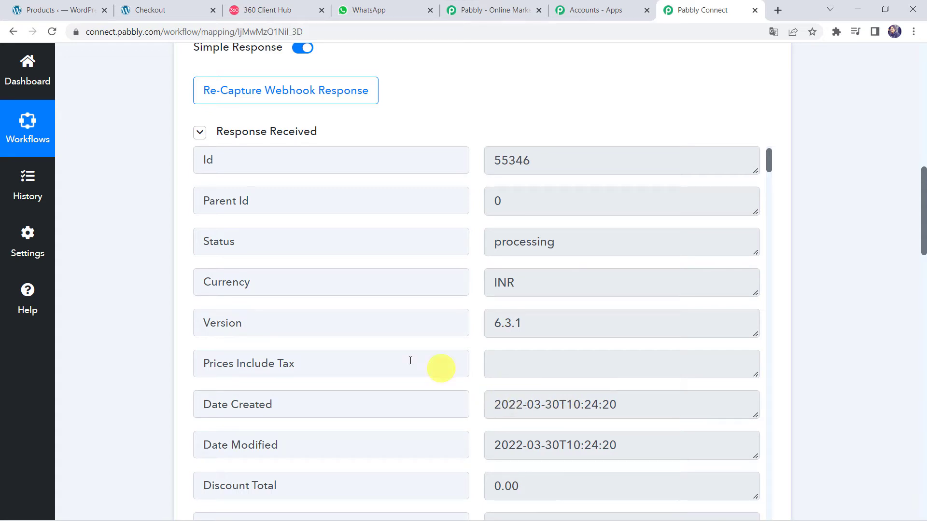
scroll(144, 396, "down", 5)
scroll(144, 395, "down", 20)
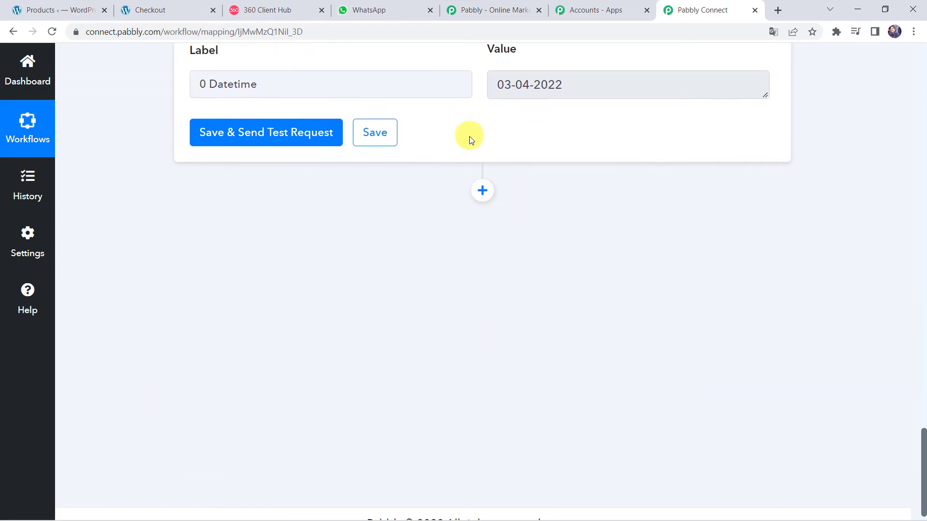
left_click(482, 192)
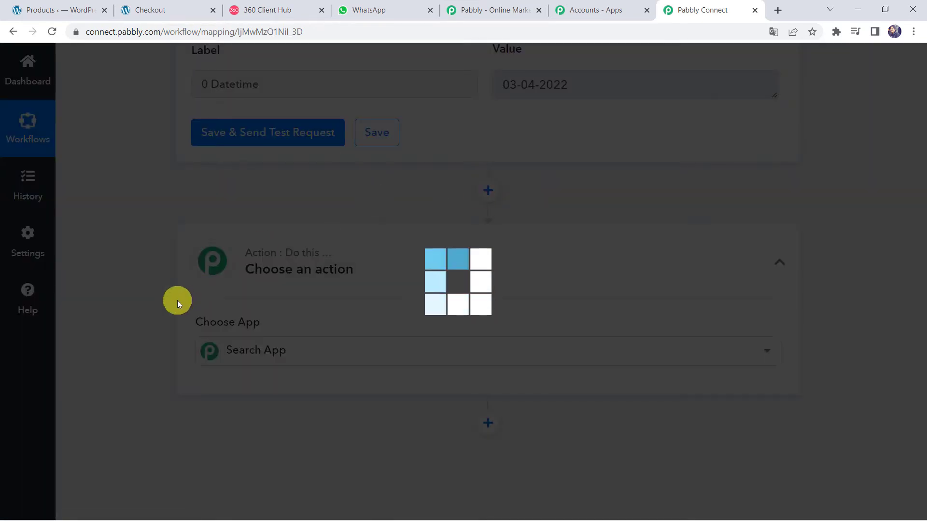
type("360")
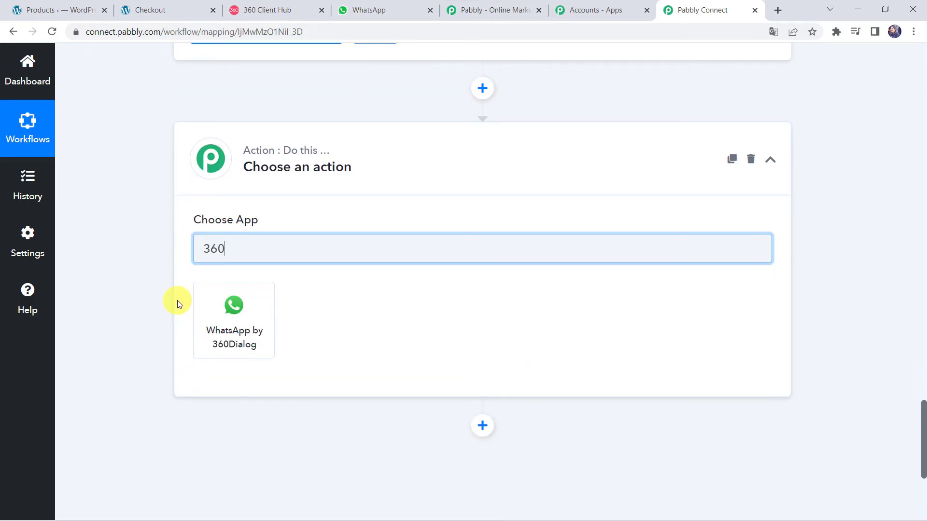
left_click(239, 342)
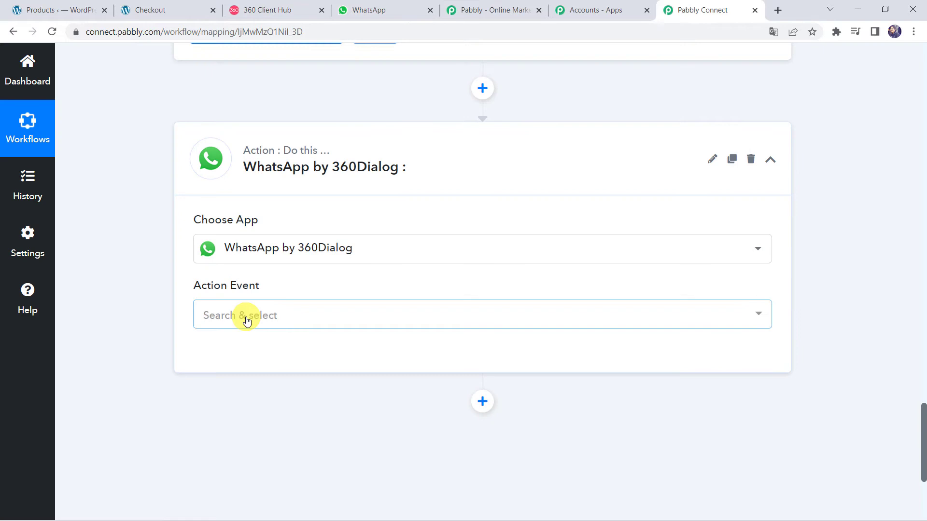
left_click(246, 318)
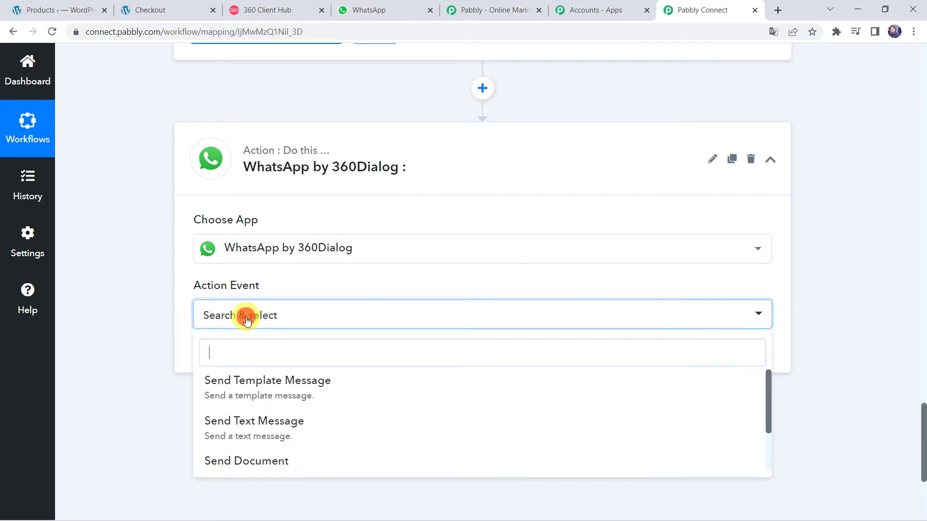
left_click(252, 386)
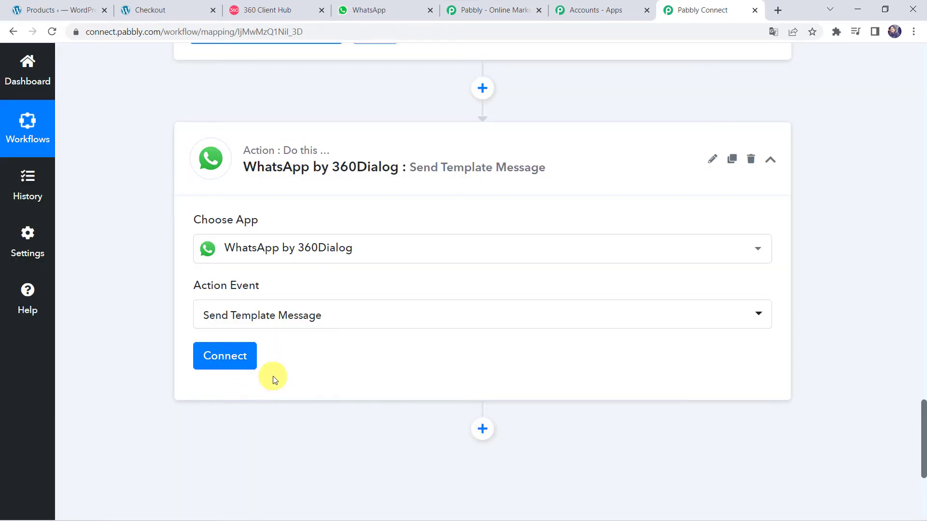
Step: Open the account connection settings for the WhatsApp by 360Dialog action and choose to add a new connection
left_click(234, 358)
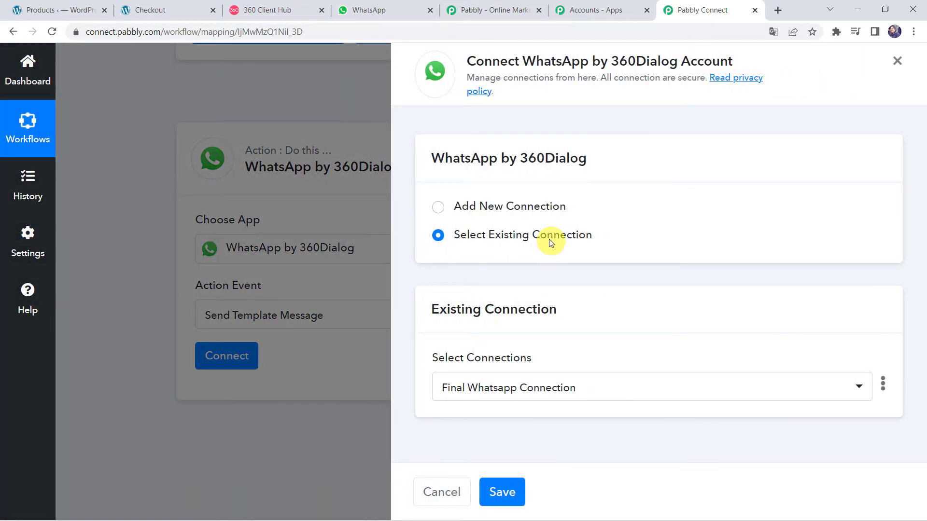
left_click(526, 209)
scroll(439, 344, "down", 3)
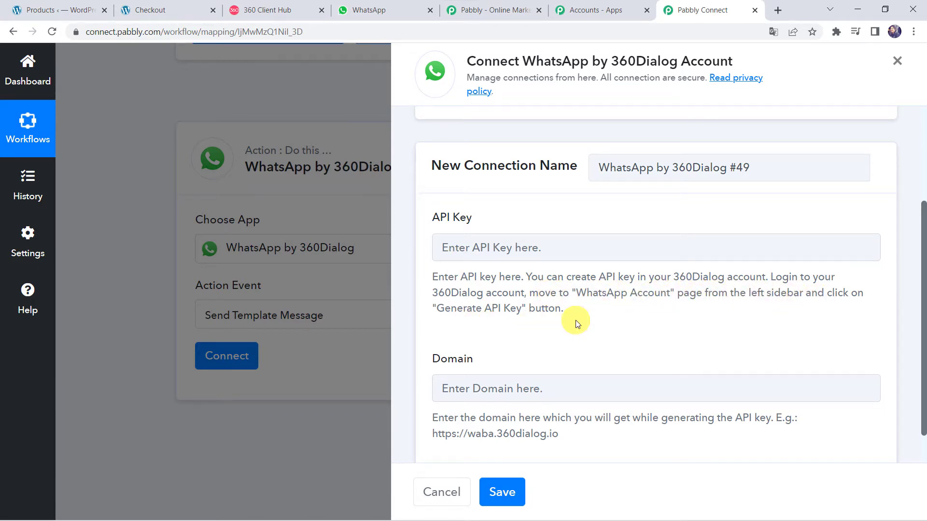
Step: Look up where the API key is generated on the WhatsApp Accounts page of the 360 Client Hub and return to Pabbly Connect
left_click(286, 17)
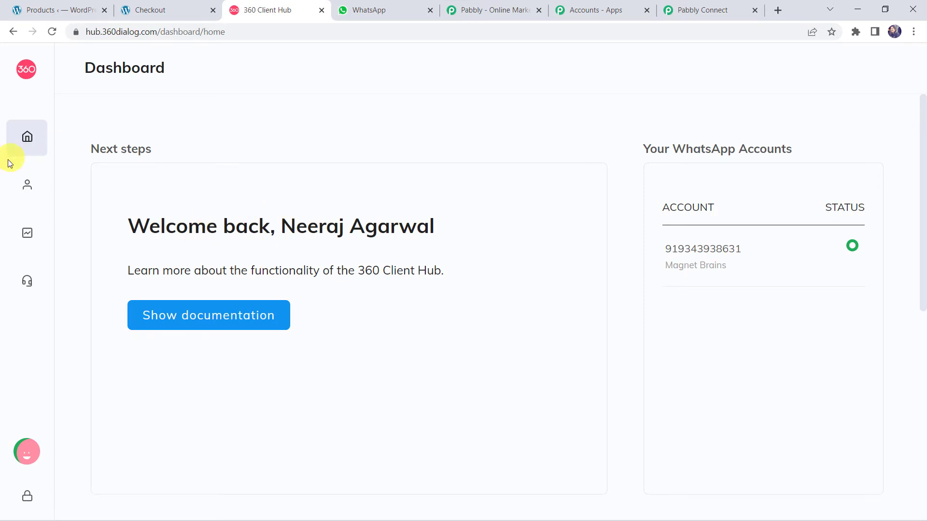
left_click(85, 187)
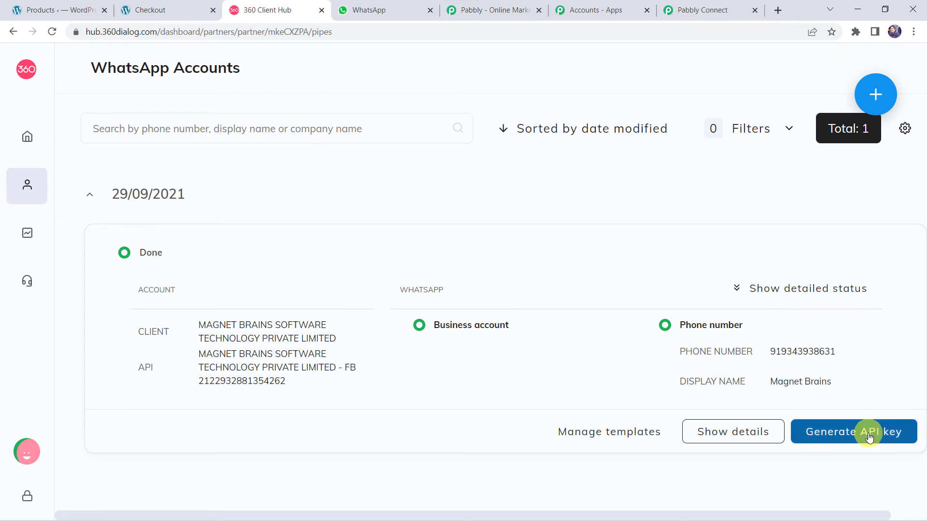
left_click(697, 10)
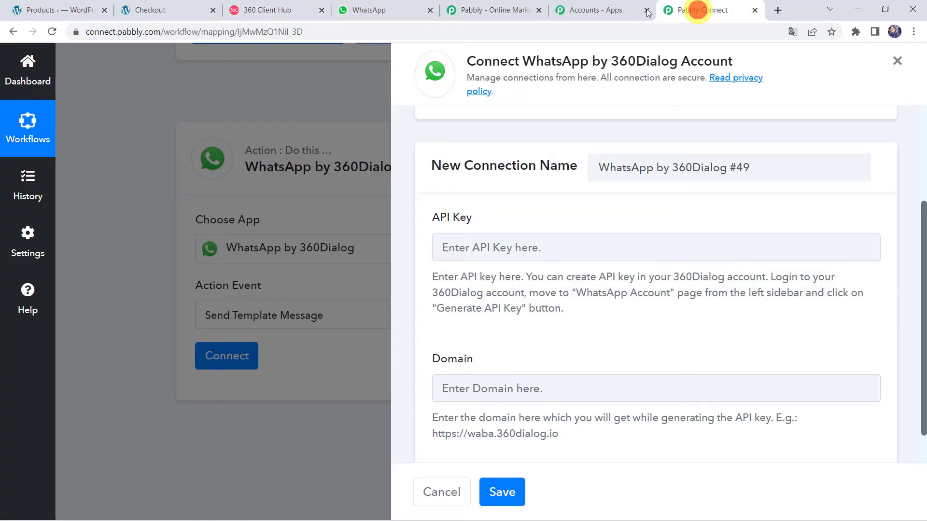
left_click(486, 249)
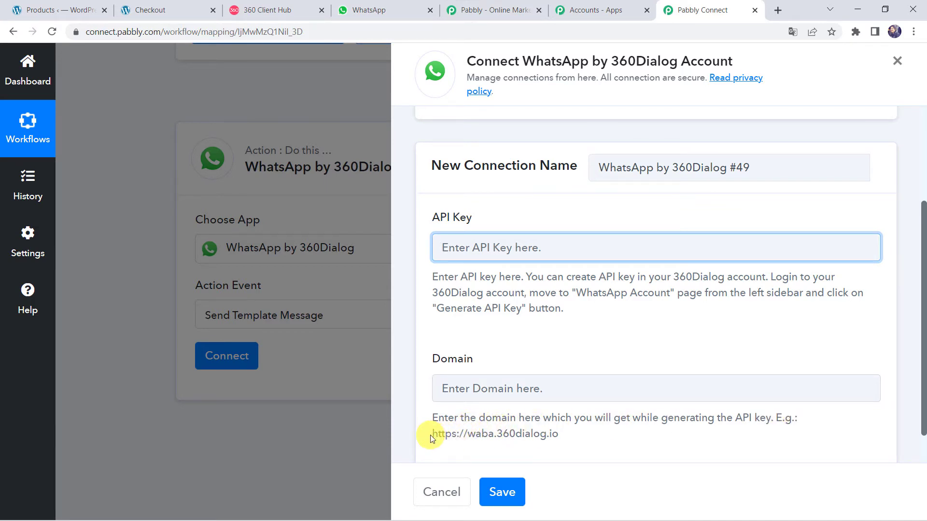
left_click_drag(431, 438, 568, 440)
key("ctrl+c")
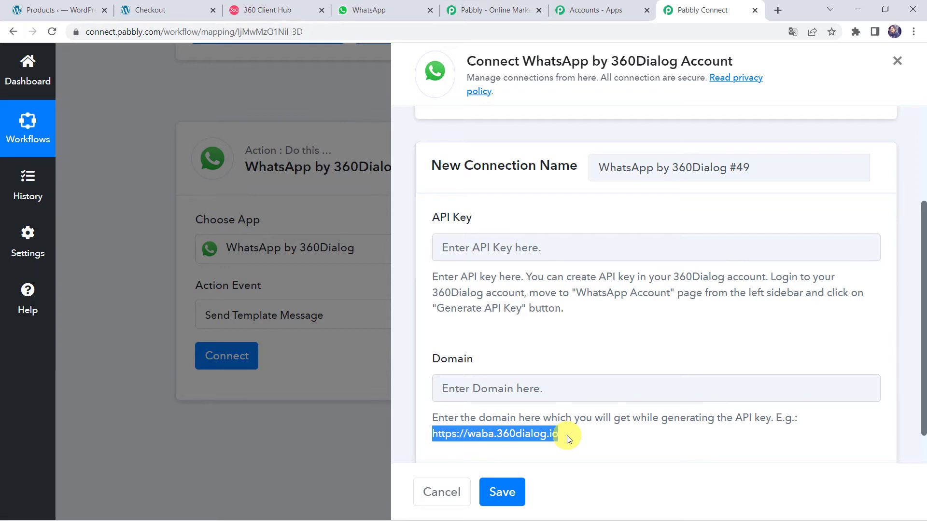
left_click(544, 392)
key("ctrl+v")
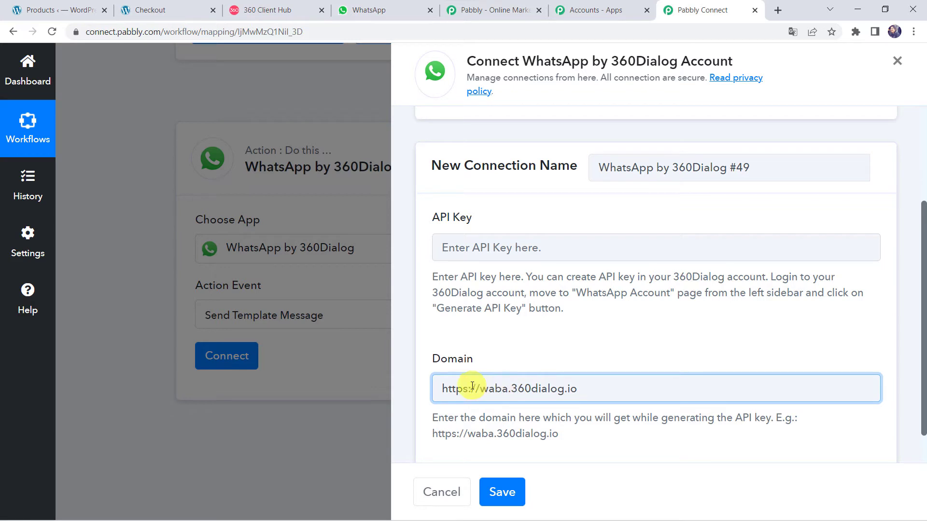
left_click(483, 244)
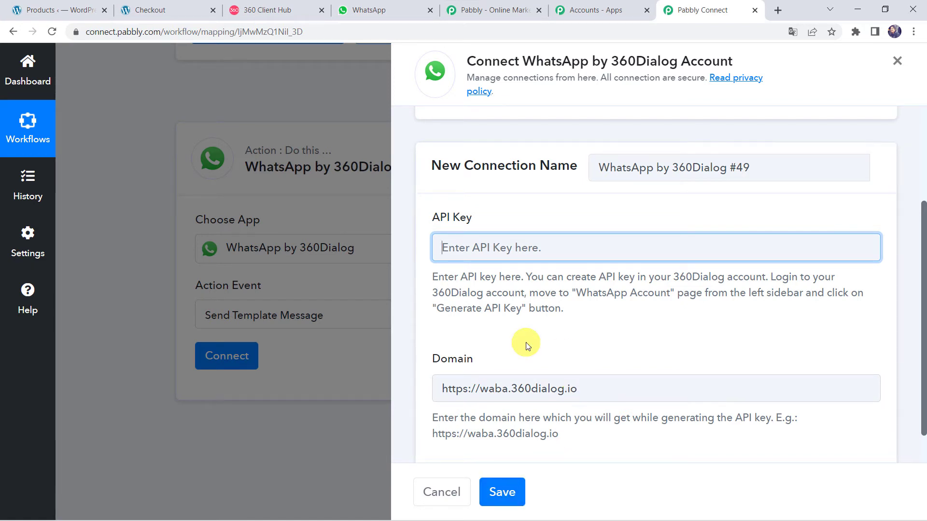
Step: Connect the WhatsApp action with the existing connection Final Whatsapp Connection and save it
scroll(525, 342, "up", 3)
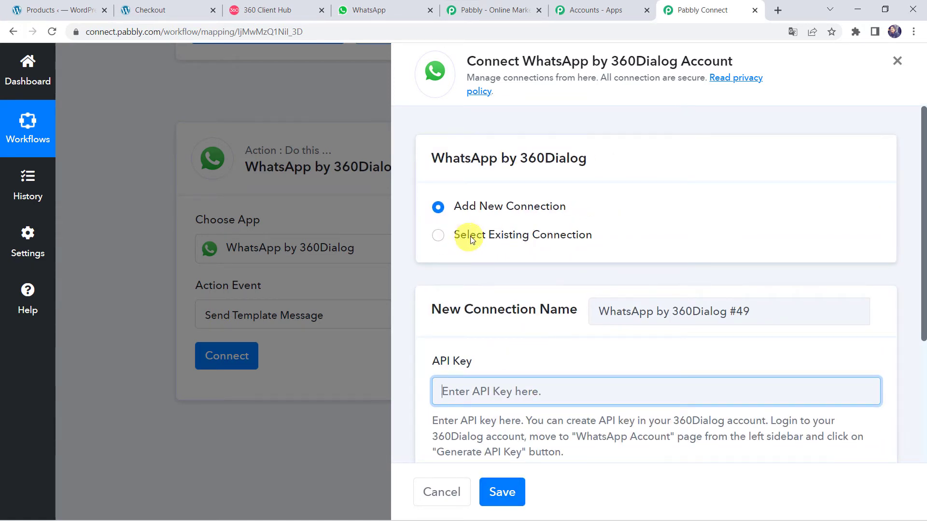
left_click(493, 235)
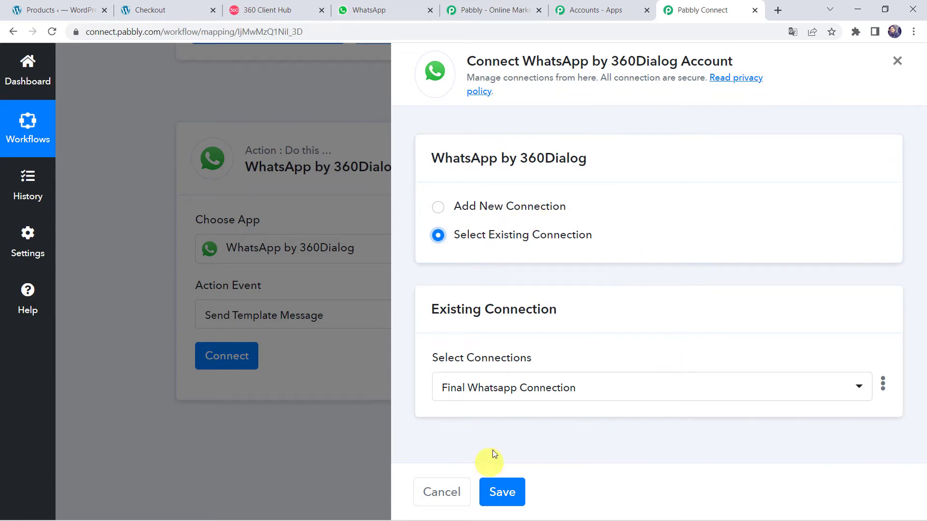
left_click(502, 492)
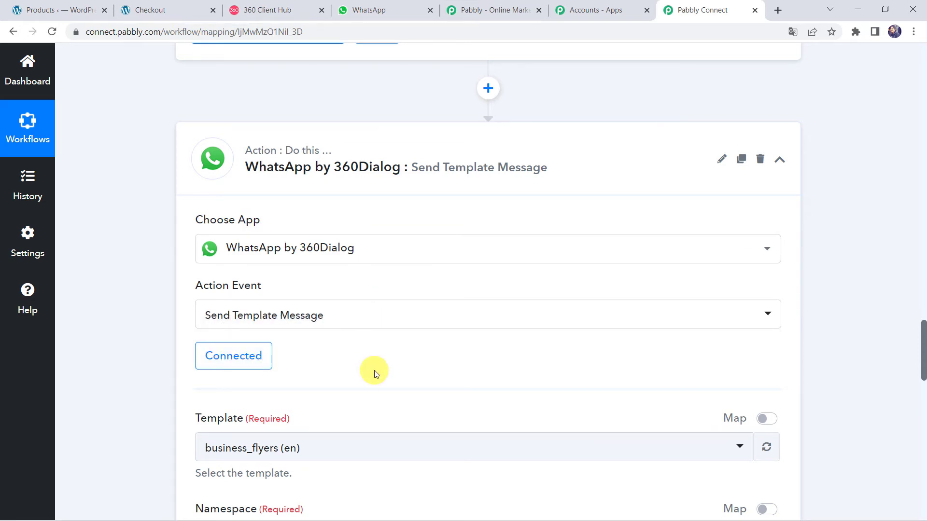
Step: Switch to the 360 Client Hub and look through the WhatsApp account's message templates
scroll(374, 370, "down", 3)
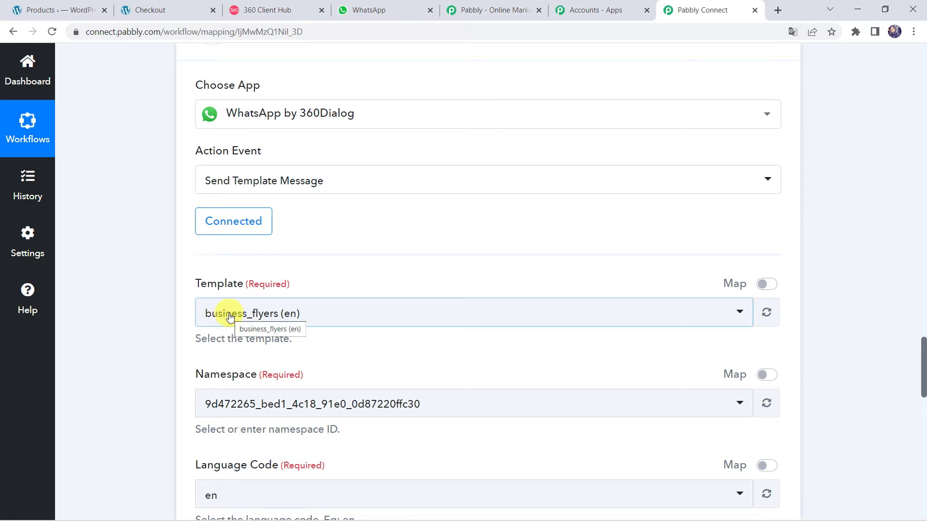
left_click(284, 13)
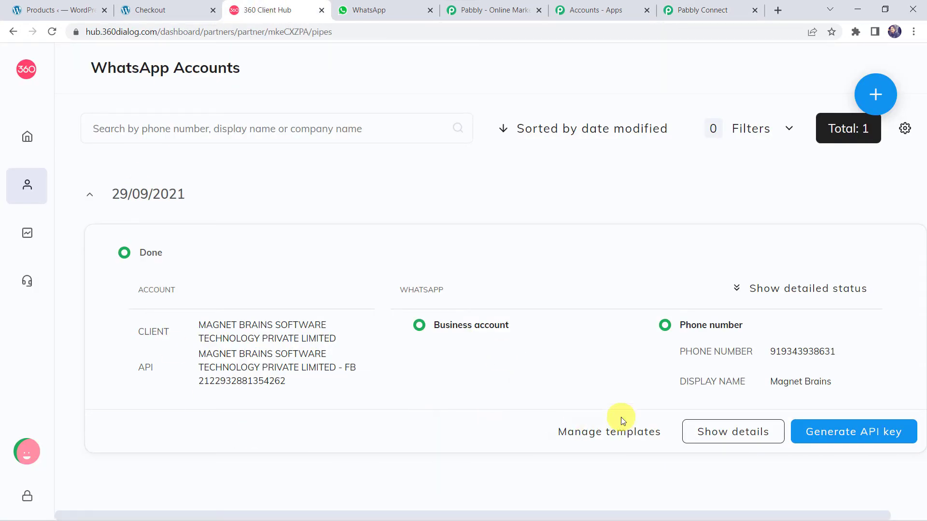
left_click(627, 436)
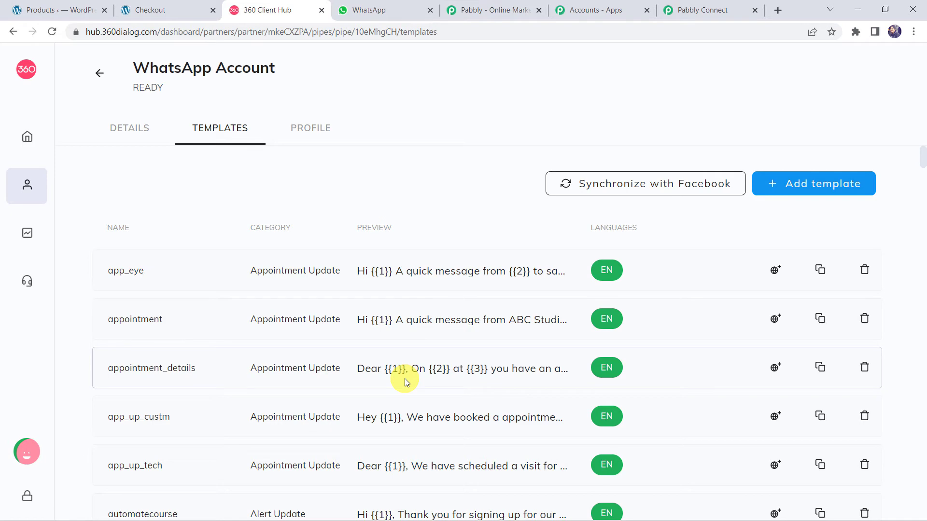
scroll(404, 379, "down", 10)
scroll(405, 379, "up", 10)
Step: Examine the category, language, template type and body fields of a new template form, and close it without creating a template
left_click(790, 186)
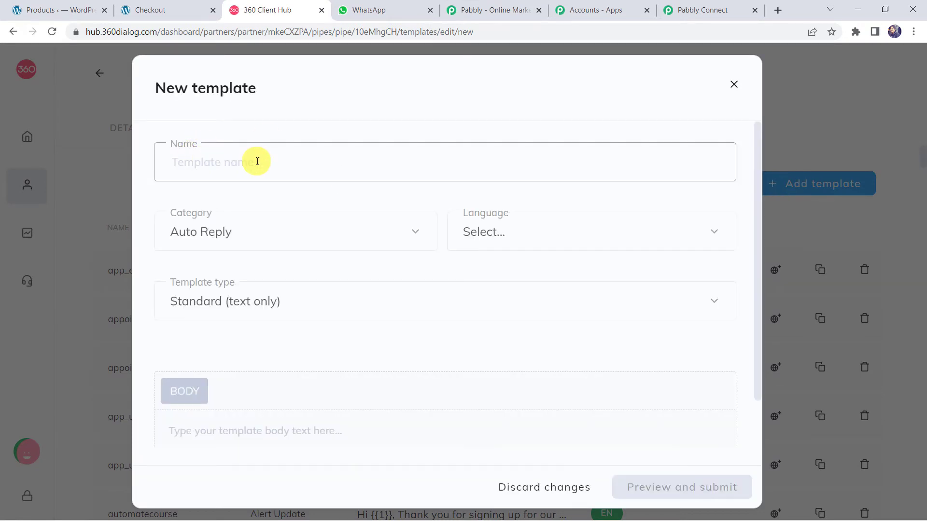
left_click(223, 232)
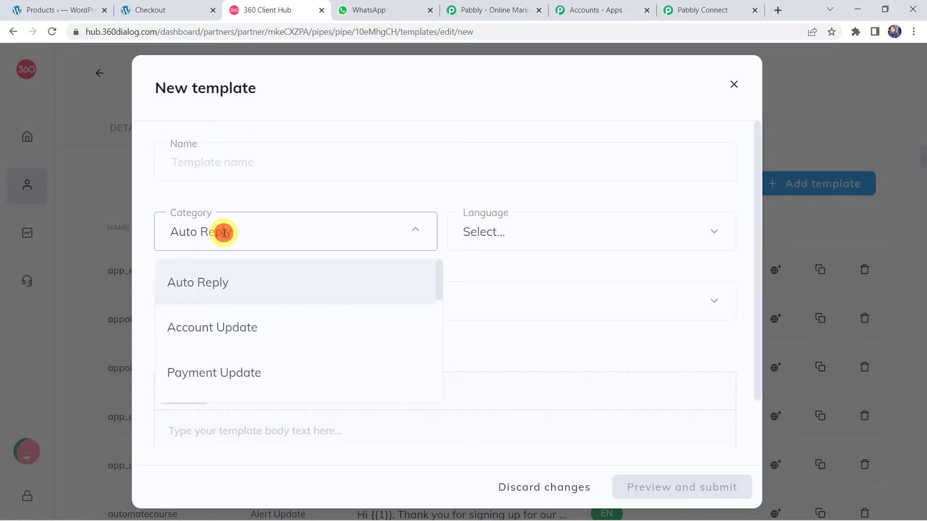
scroll(249, 328, "down", 9)
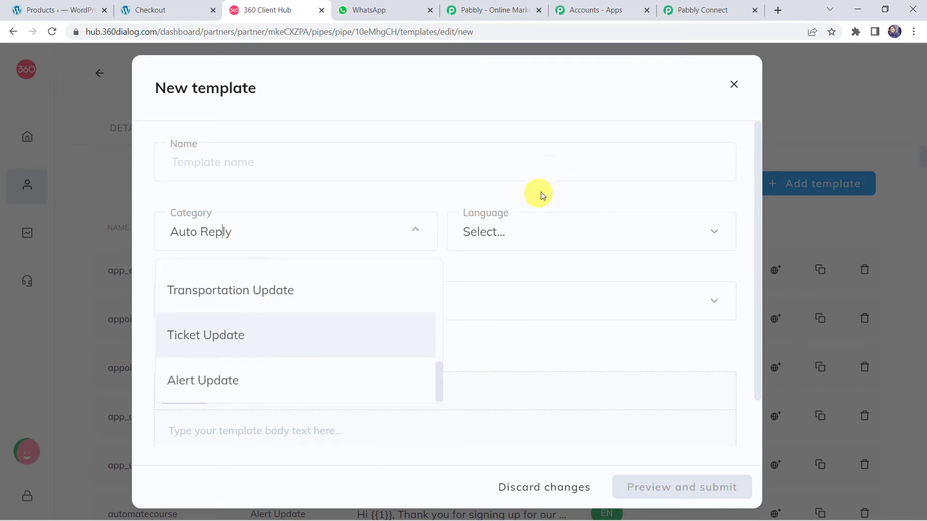
left_click(527, 225)
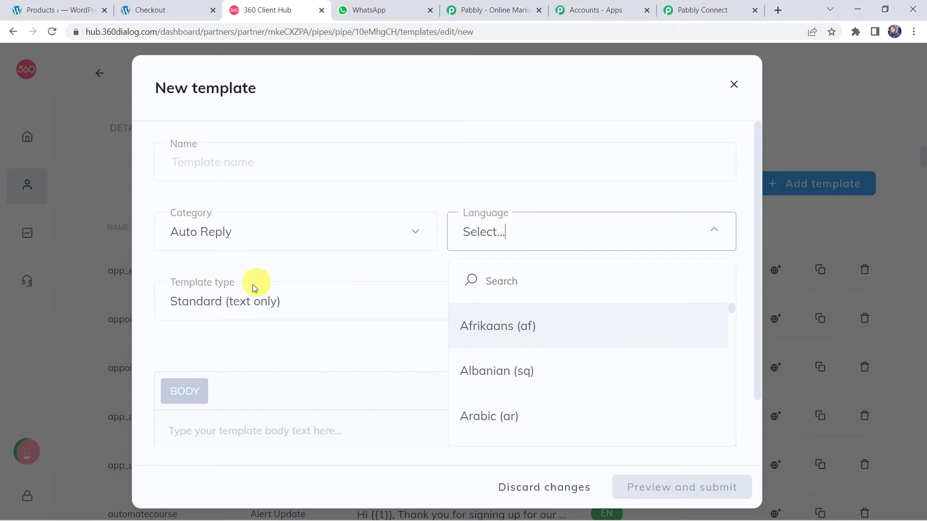
left_click(286, 314)
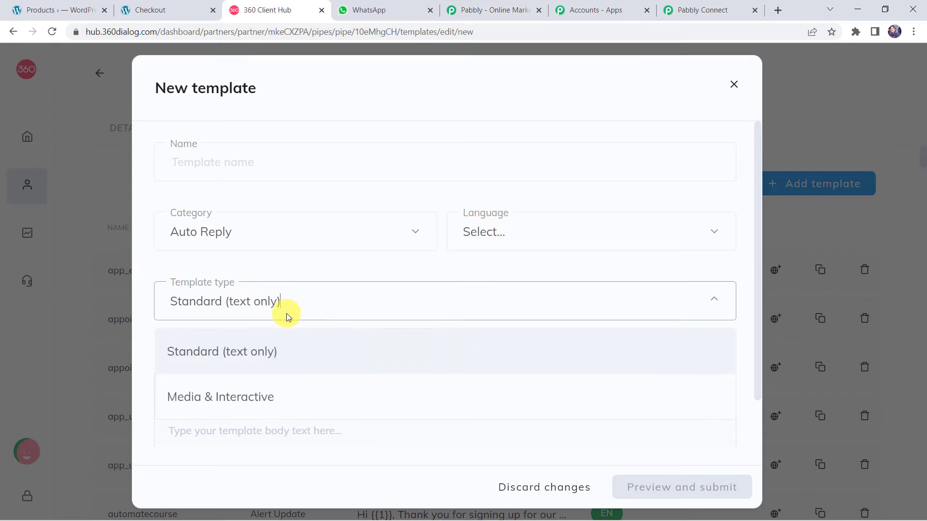
left_click(286, 314)
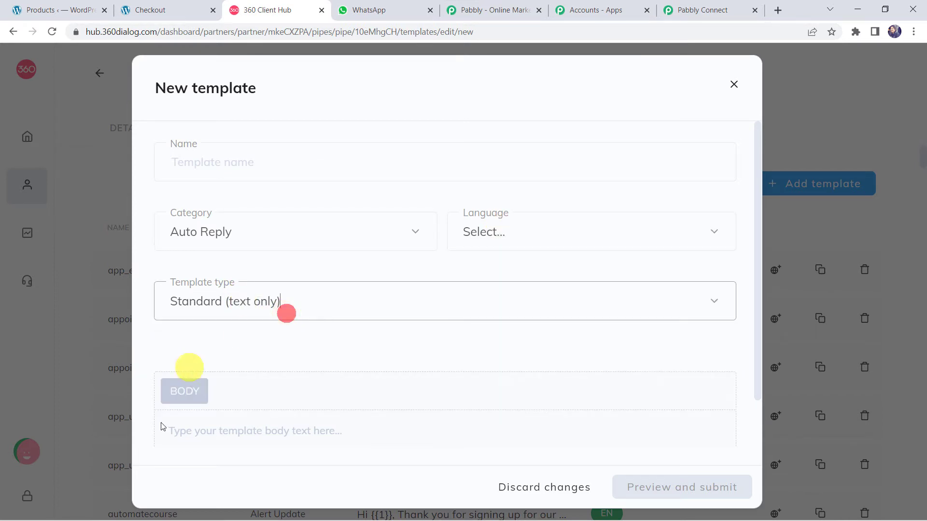
left_click(251, 448)
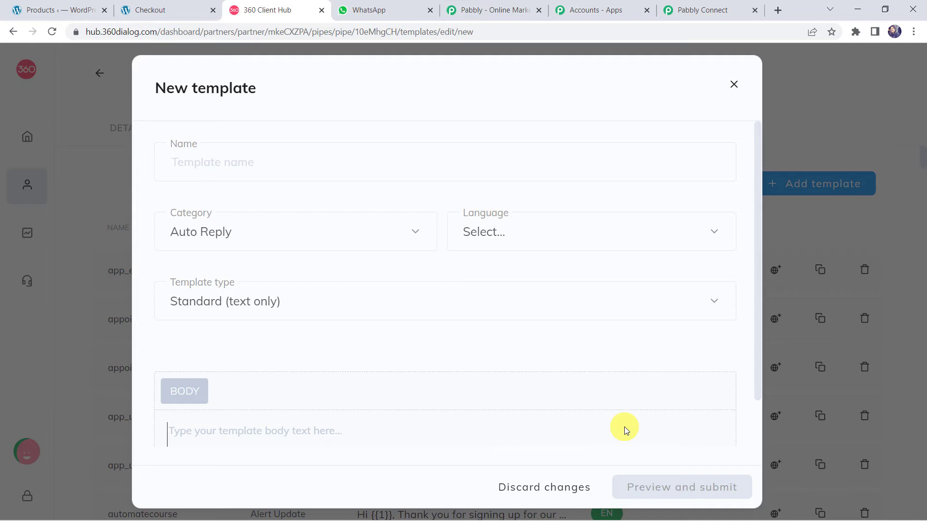
left_click(734, 86)
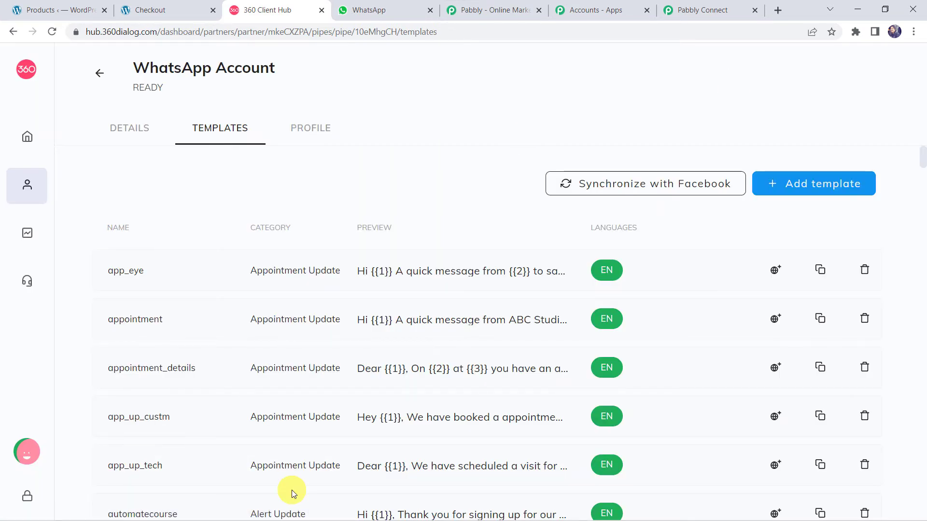
Step: Search the template list for "order" and open the preview of the order_comfirmation_alert template
scroll(291, 490, "down", 20)
scroll(291, 490, "down", 20)
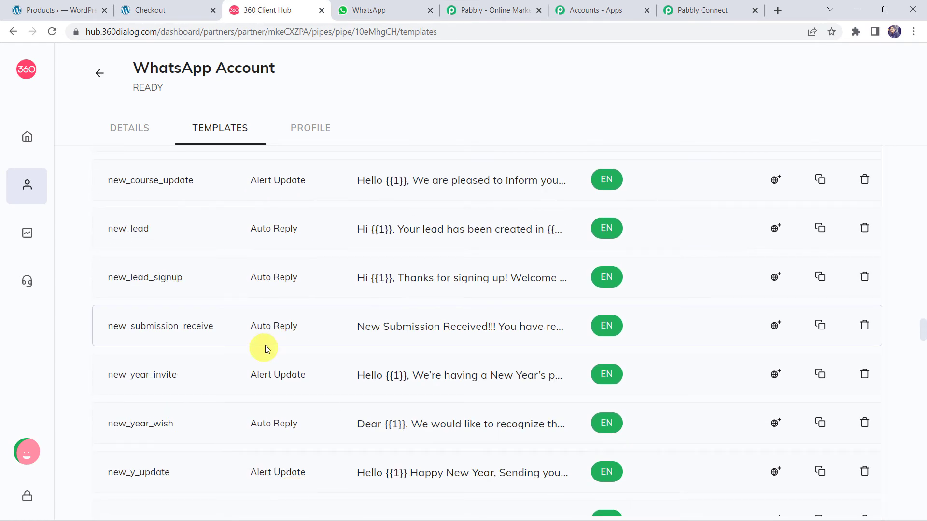
scroll(262, 359, "down", 1)
key("ctrl+f")
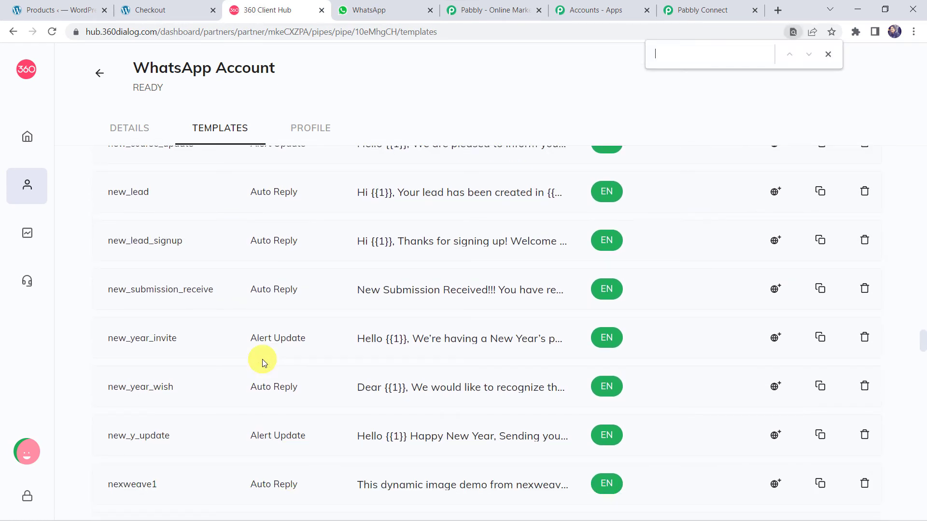
type("order")
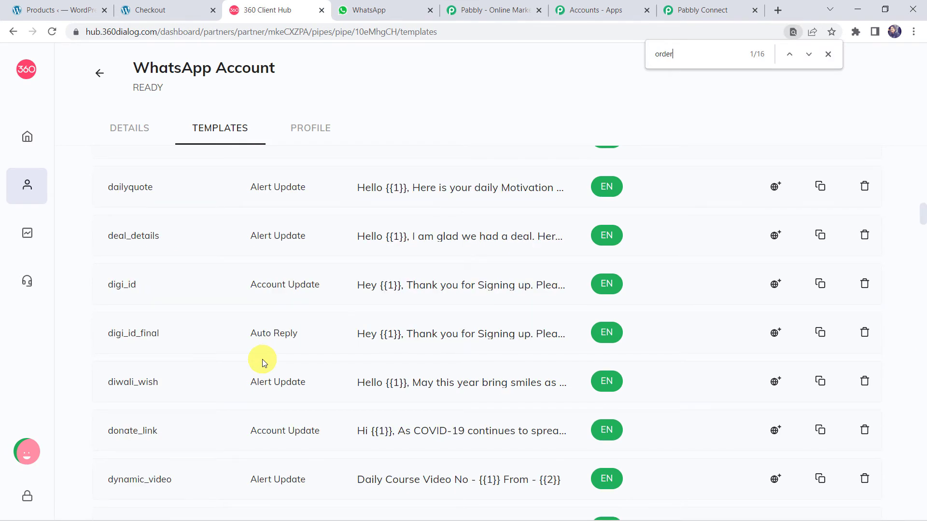
scroll(262, 359, "down", 20)
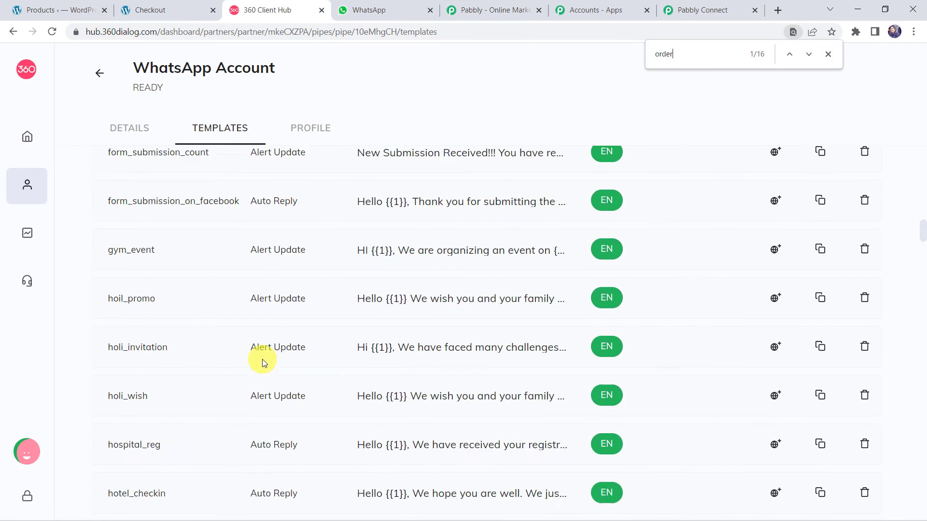
scroll(262, 359, "down", 20)
scroll(262, 359, "up", 6)
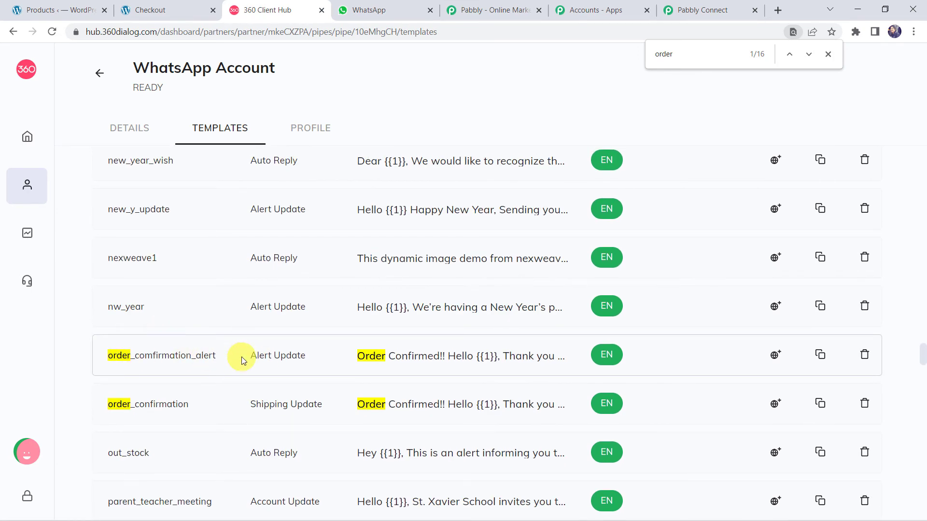
left_click(440, 361)
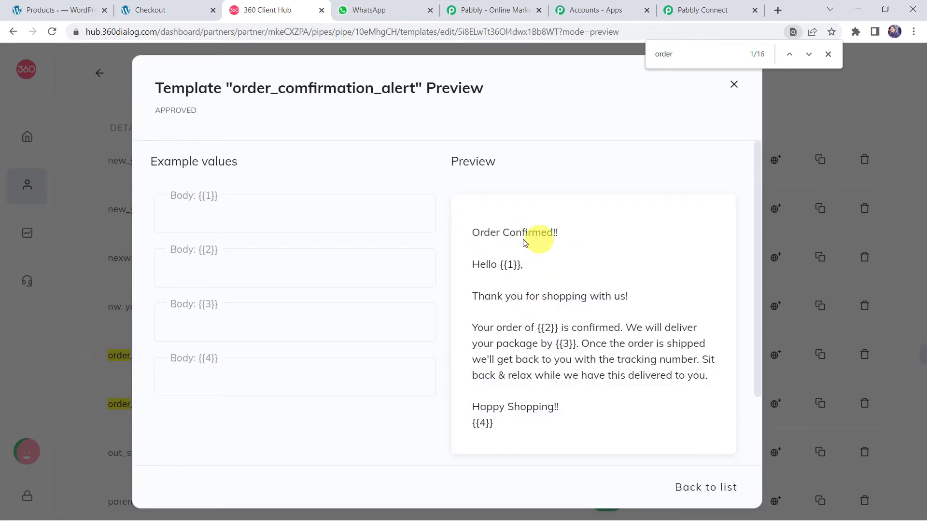
Step: Review the template's four placeholders, preview {{1}} with a sample customer name, and return to Pabbly Connect
left_click(511, 266)
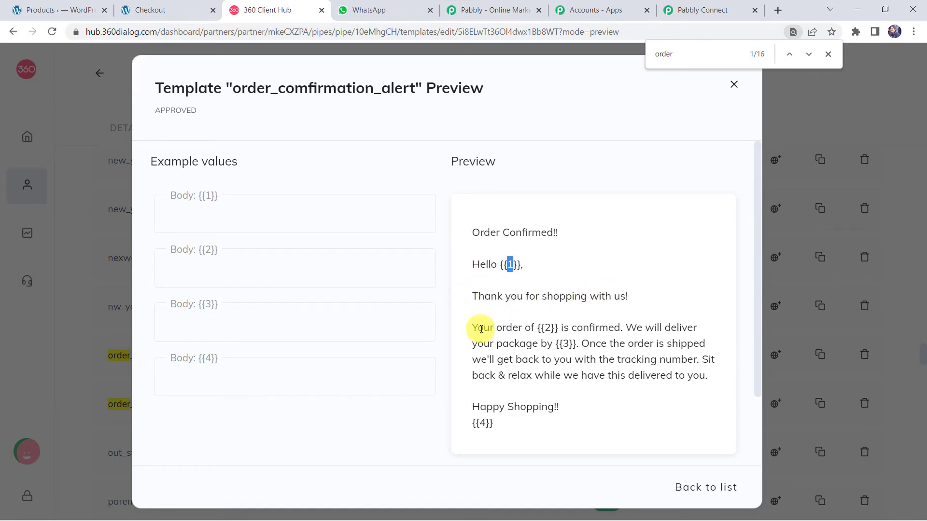
left_click(551, 330)
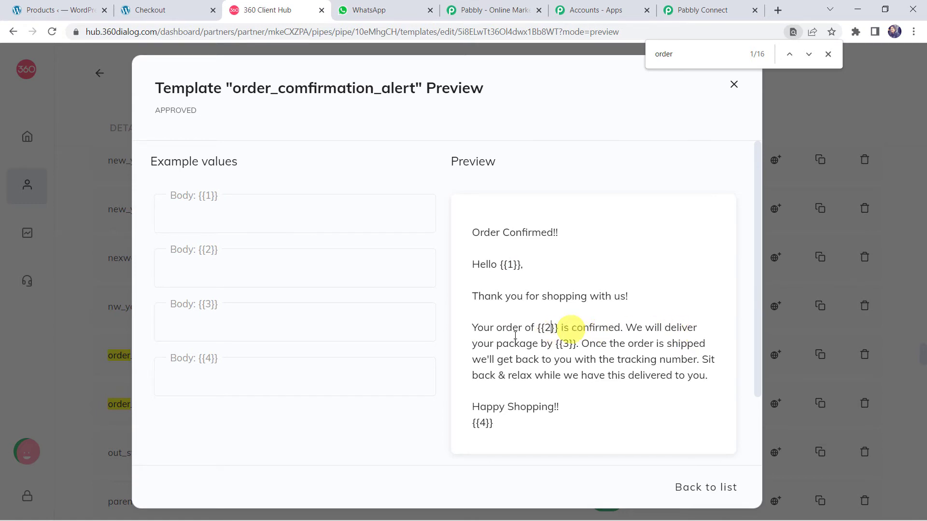
left_click(566, 347)
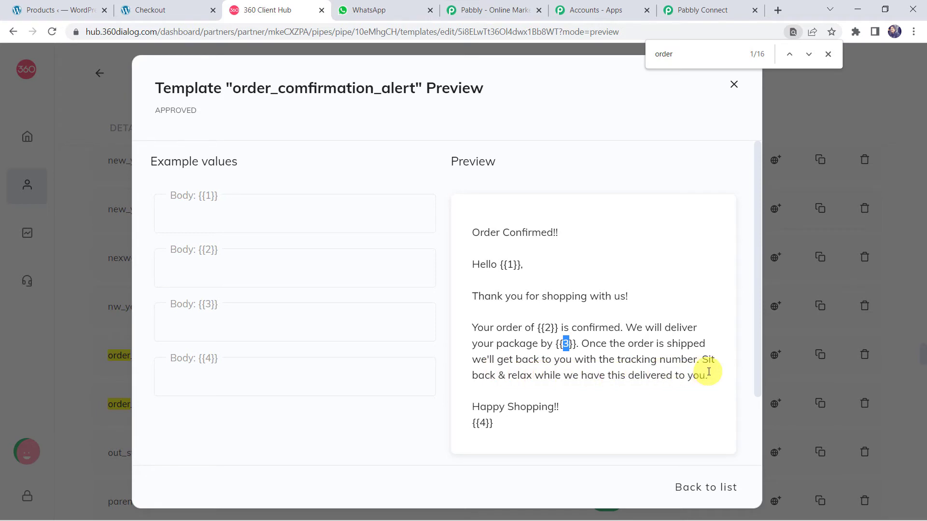
left_click(481, 424)
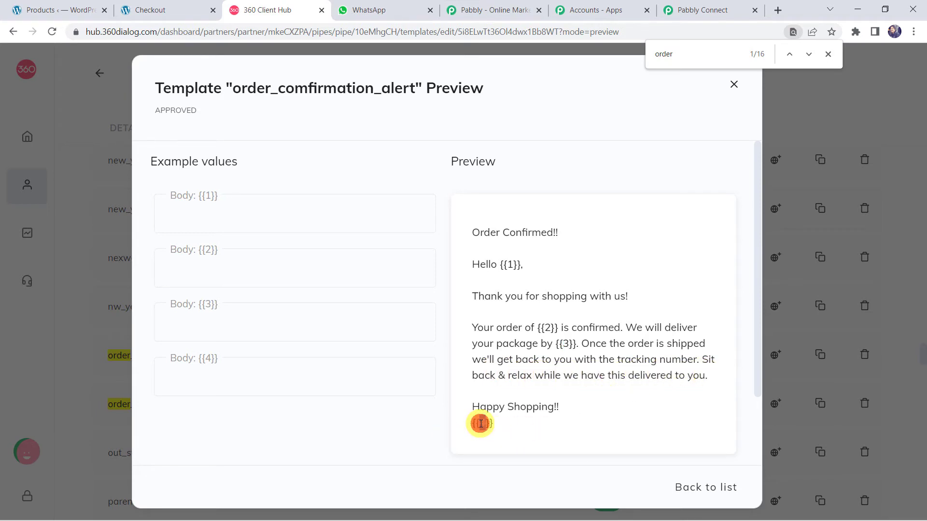
double_click(481, 424)
left_click(201, 224)
type("Chris")
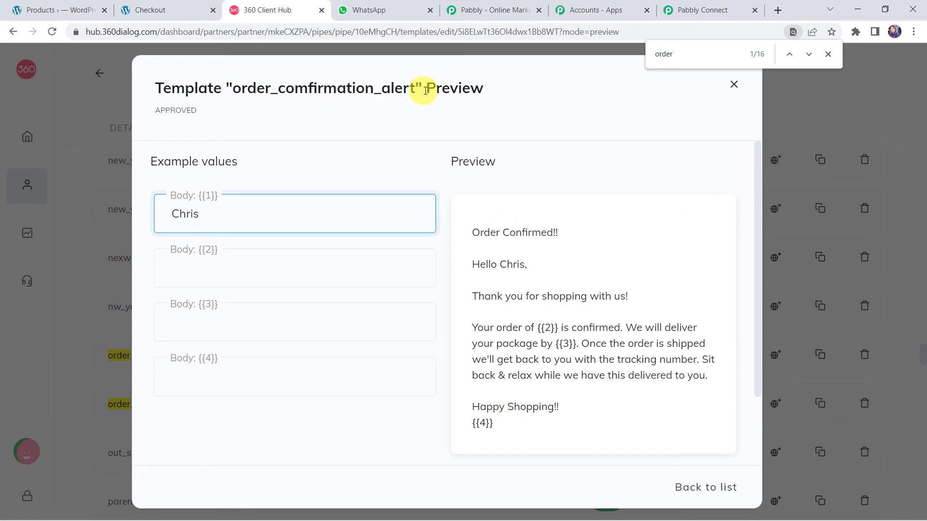
left_click(718, 7)
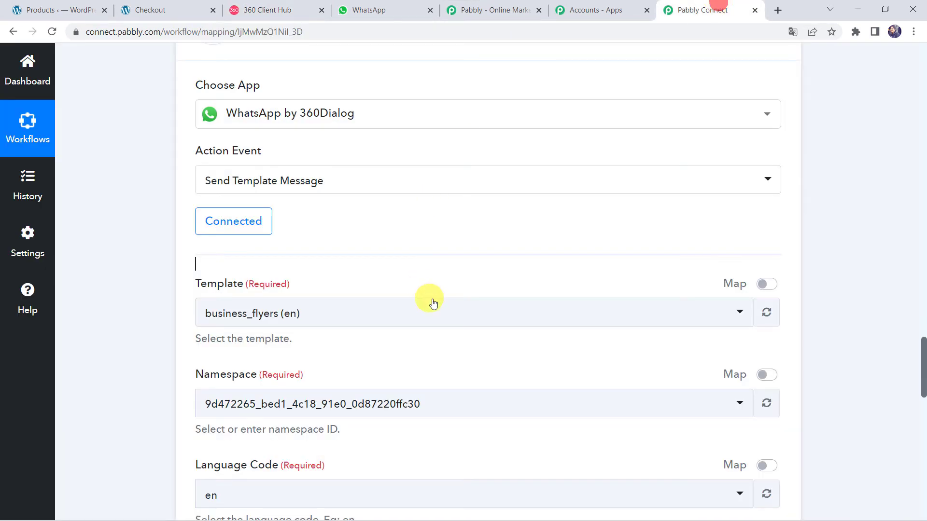
Step: Choose order_comfirmation_alert (en) as the template for the WhatsApp template message
left_click(349, 315)
type("Ord")
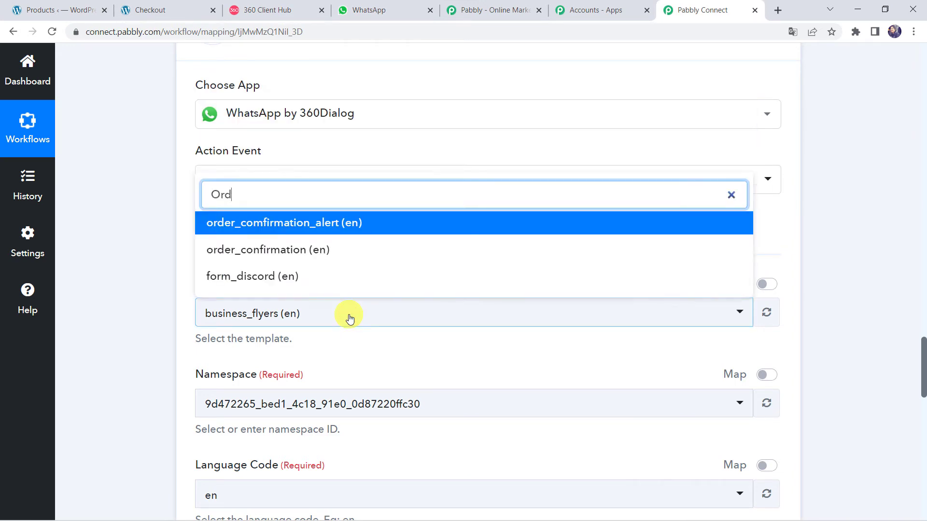
type("er")
left_click(363, 261)
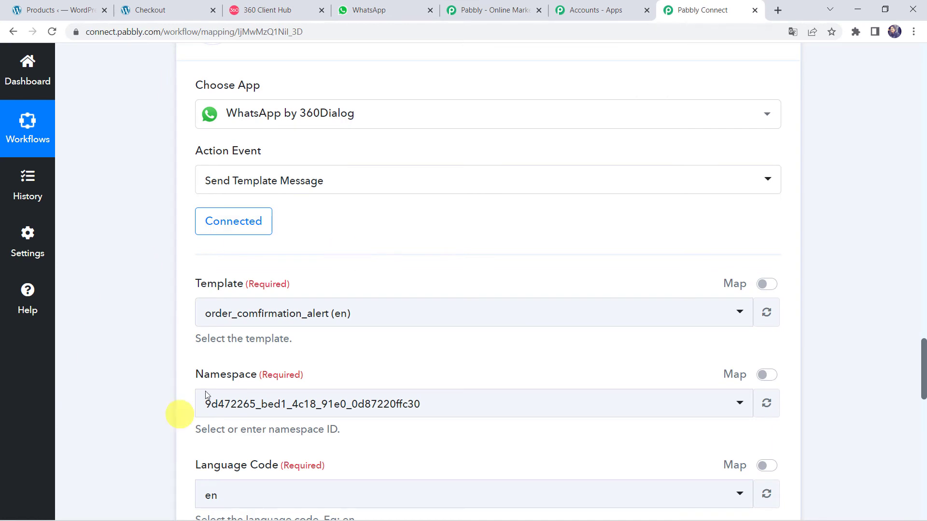
scroll(179, 390, "down", 4)
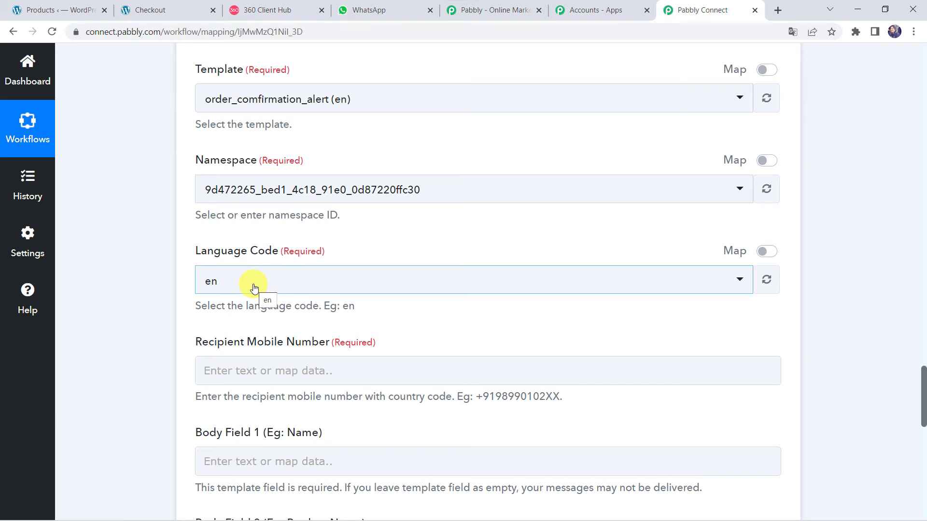
scroll(151, 341, "down", 3)
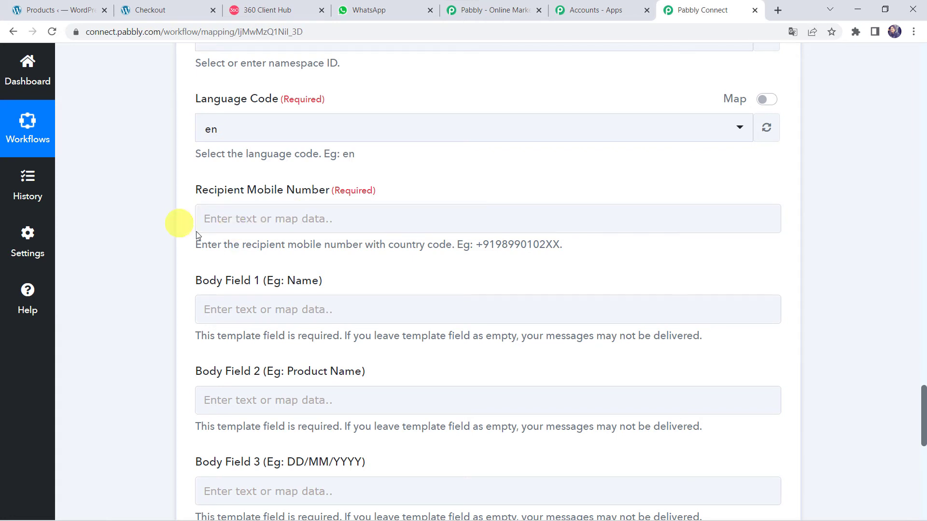
Step: Check the phone field in the captured WooCommerce order response and map Billing Phone to Recipient Mobile Number
scroll(212, 226, "up", 15)
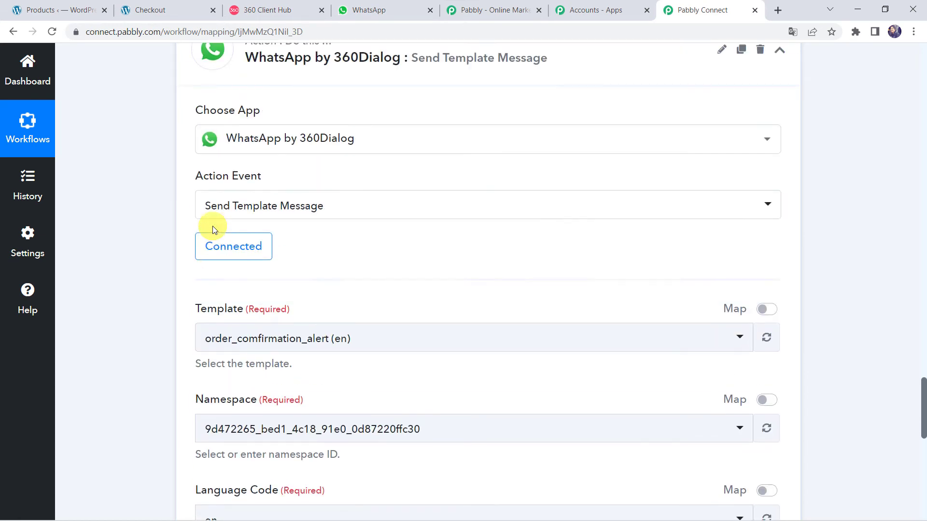
scroll(212, 226, "up", 20)
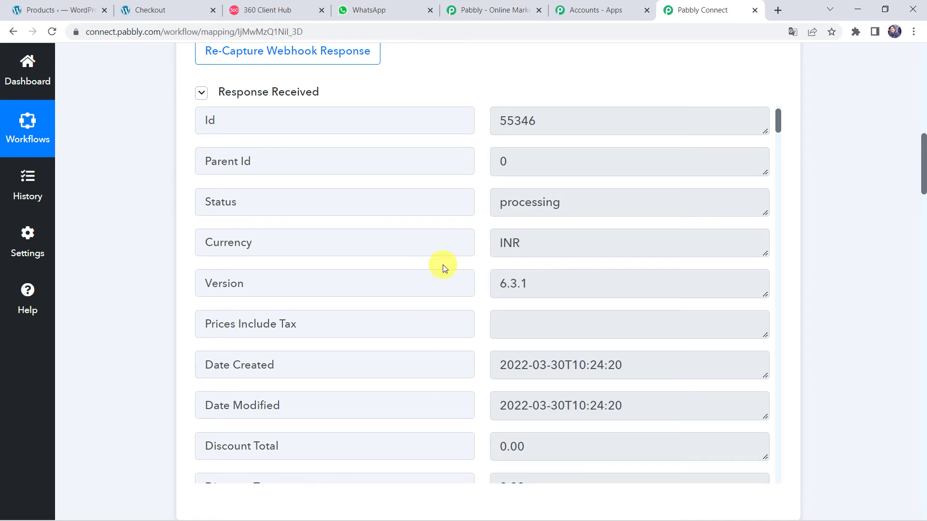
scroll(442, 264, "down", 20)
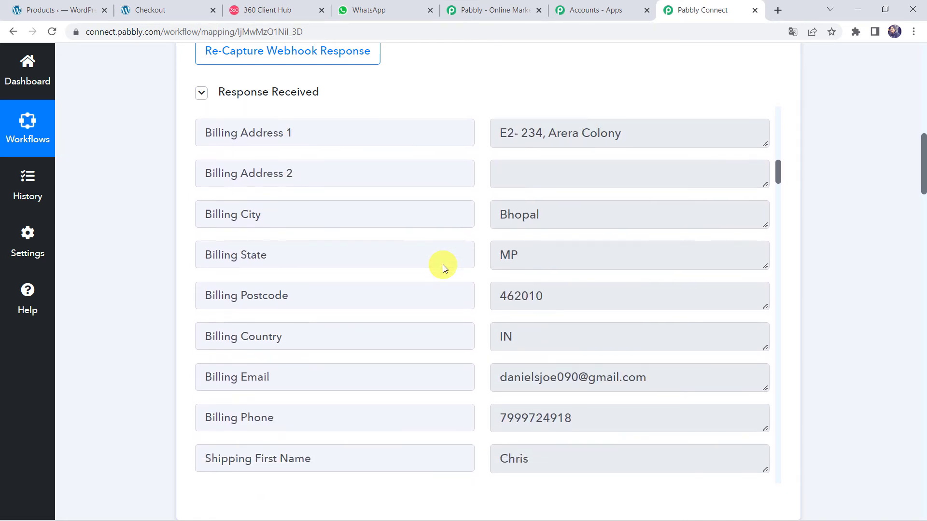
scroll(443, 265, "down", 1)
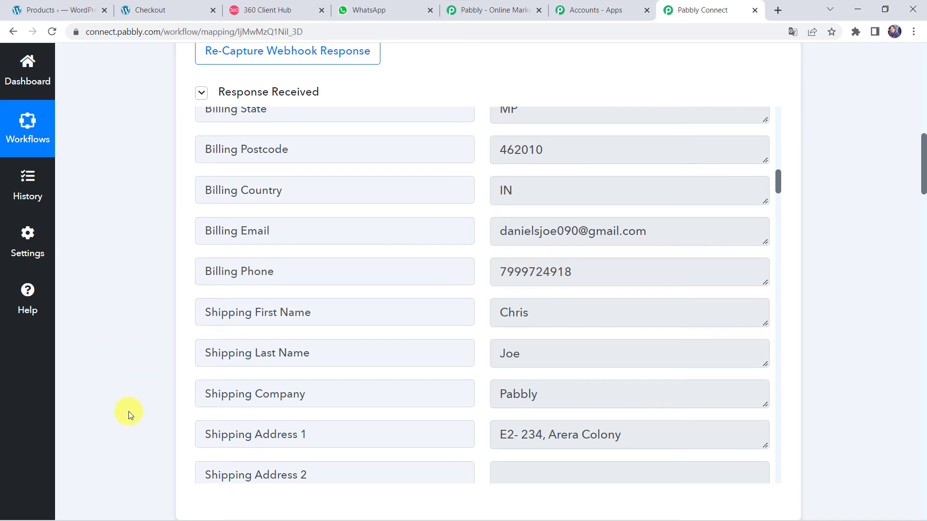
scroll(128, 411, "down", 20)
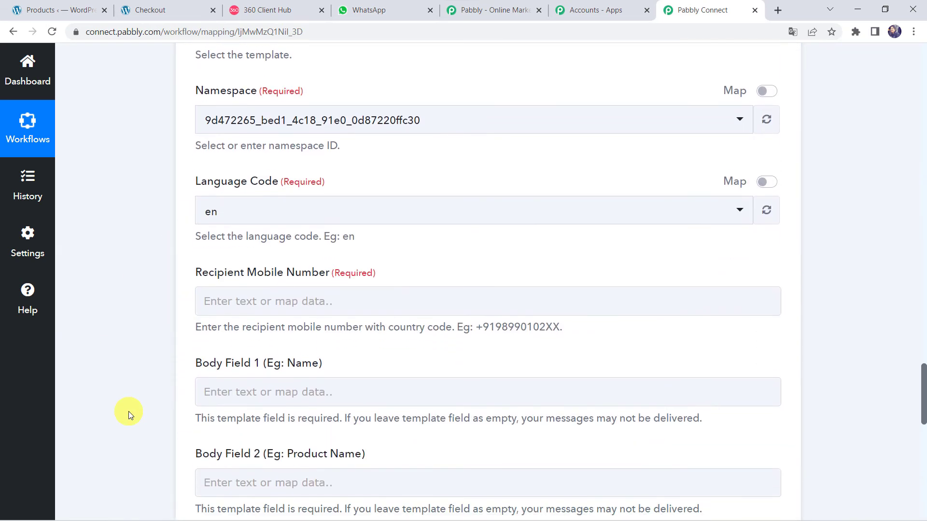
scroll(128, 411, "down", 1)
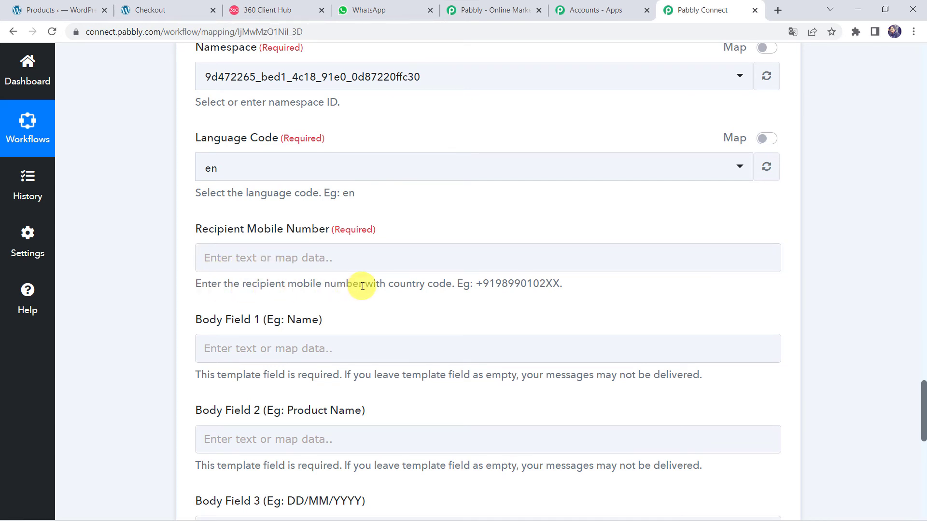
left_click(267, 256)
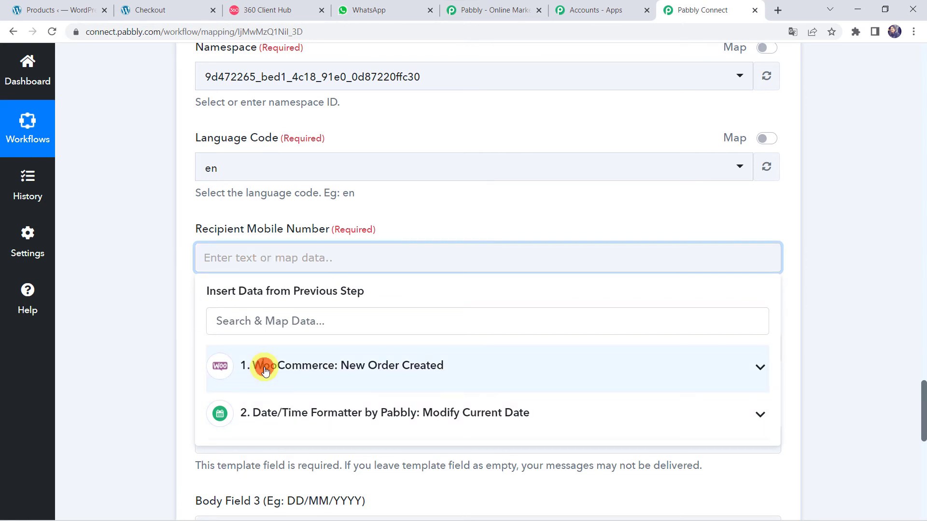
left_click(264, 368)
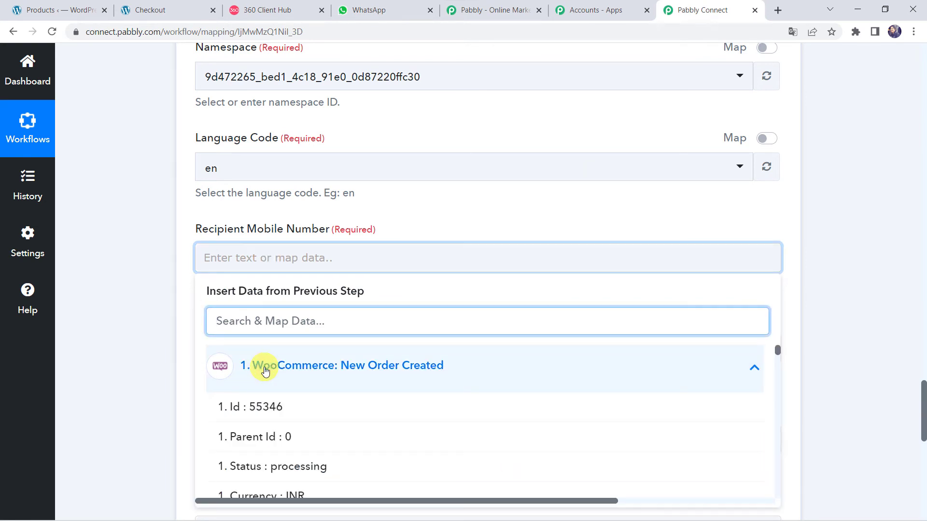
type("79")
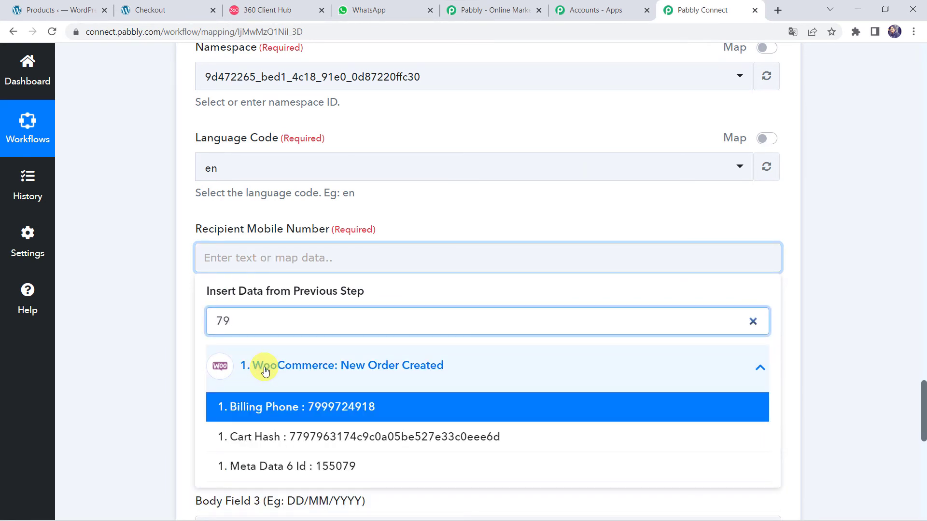
left_click(278, 404)
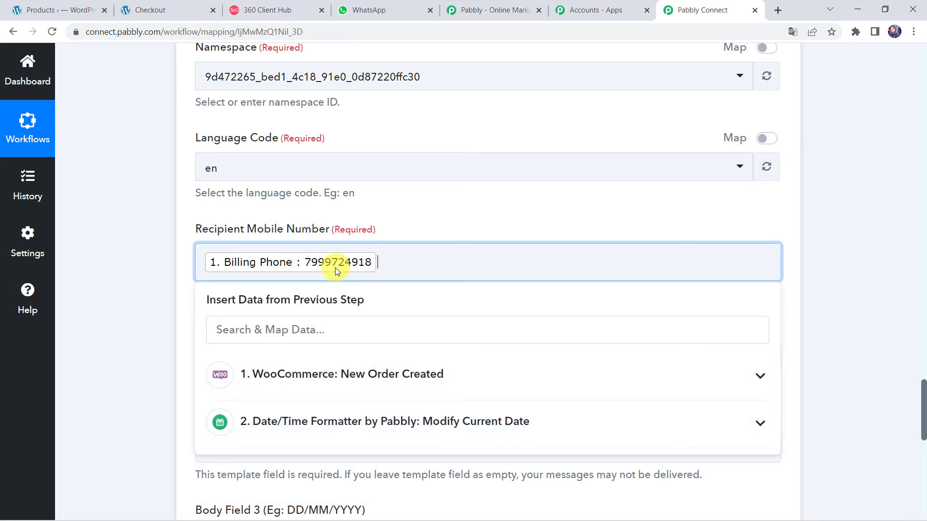
Step: Add the country code +91 in front of the mapped Billing Phone in Recipient Mobile Number
left_click(200, 261)
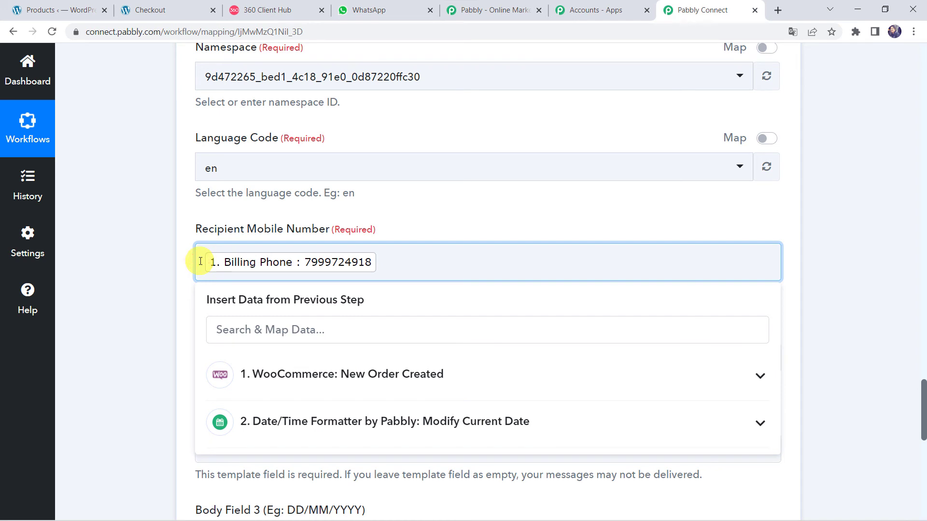
type("+91")
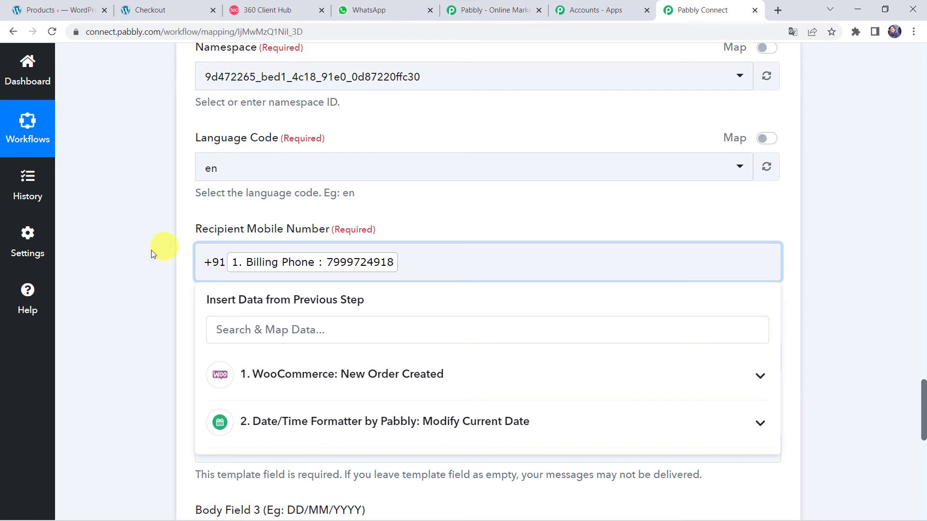
left_click(136, 265)
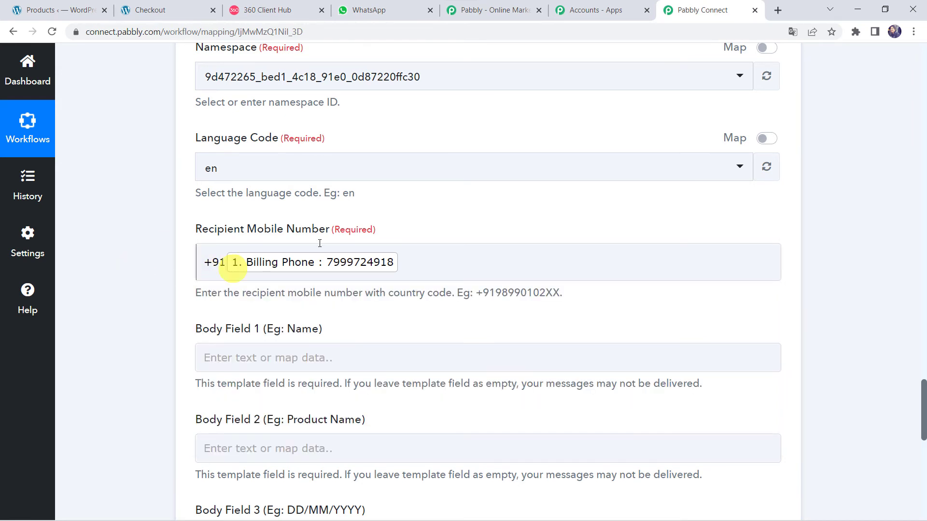
left_click(271, 267)
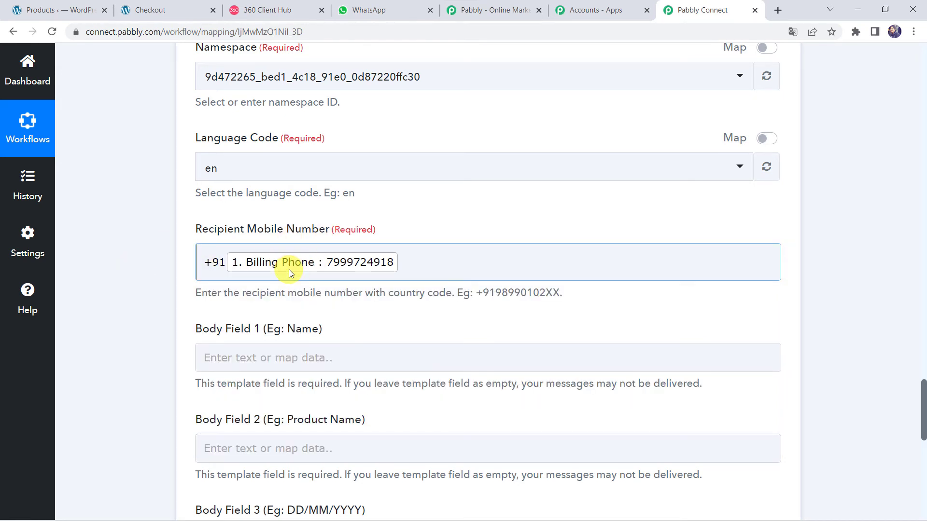
left_click(154, 304)
Step: Map the WooCommerce order's Billing First Name to Body Field 1
scroll(154, 302, "down", 1)
scroll(154, 303, "down", 2)
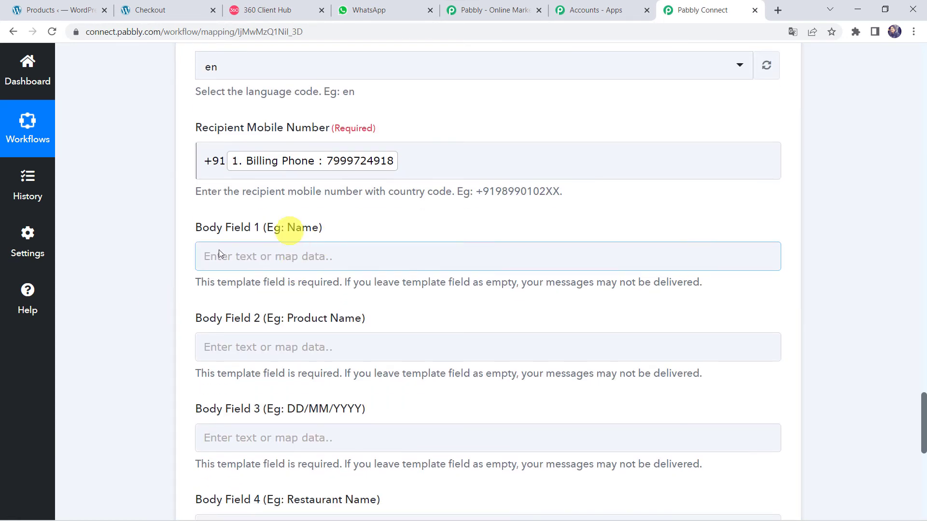
left_click(245, 256)
left_click(268, 370)
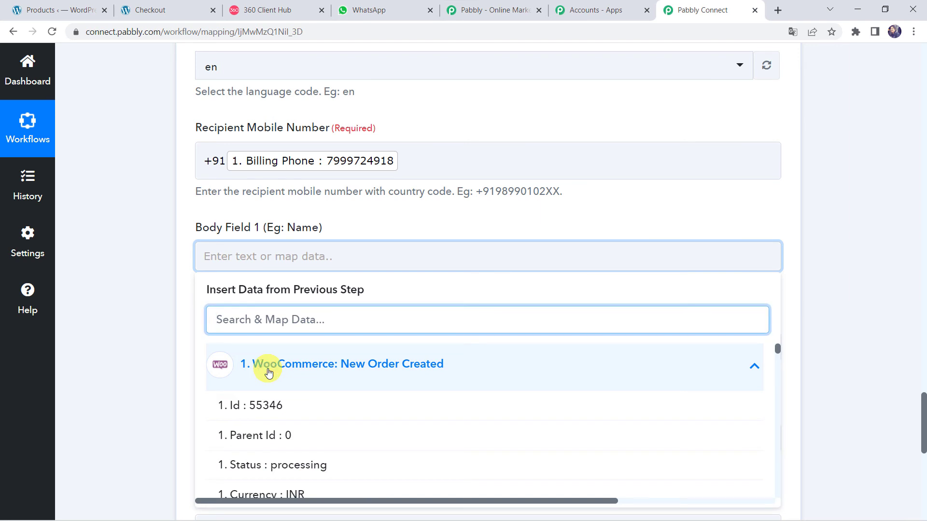
type("Chr")
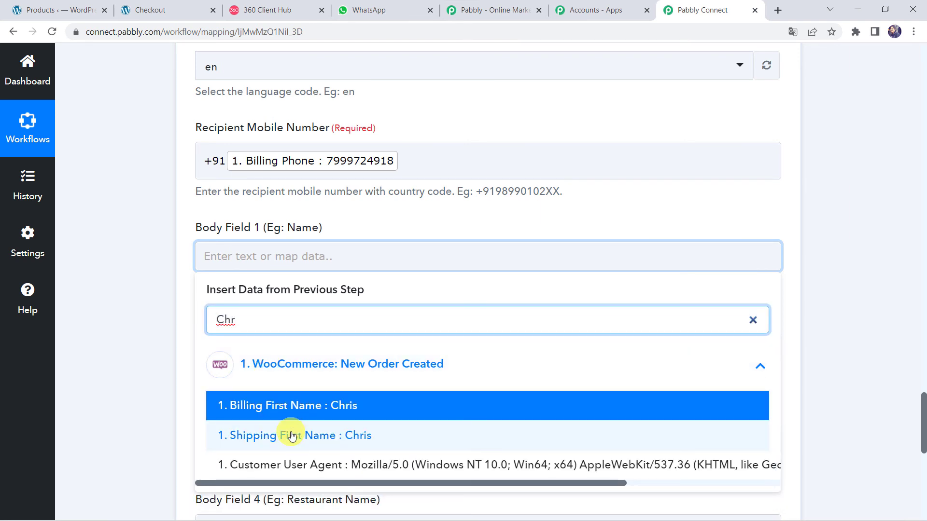
left_click(296, 407)
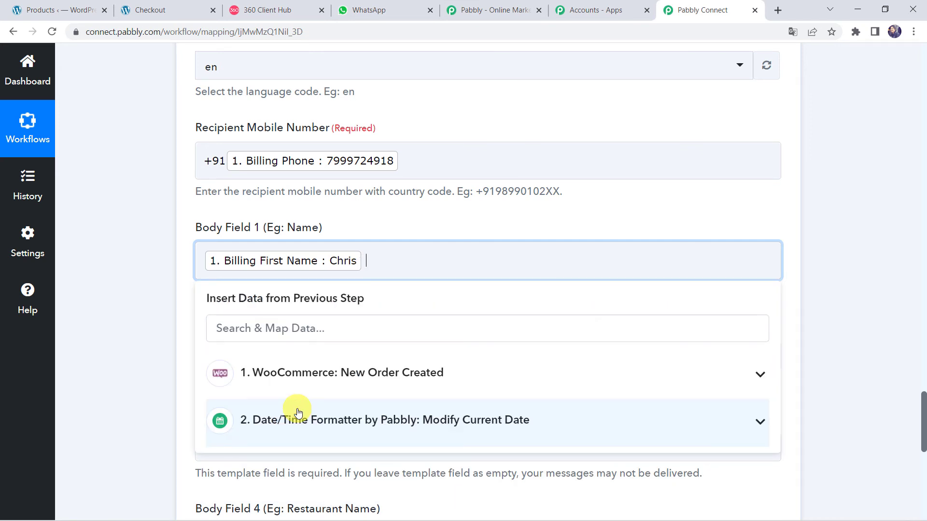
Step: Add the WooCommerce order's Billing Last Name after the first name in Body Field 1
left_click(296, 374)
type("J")
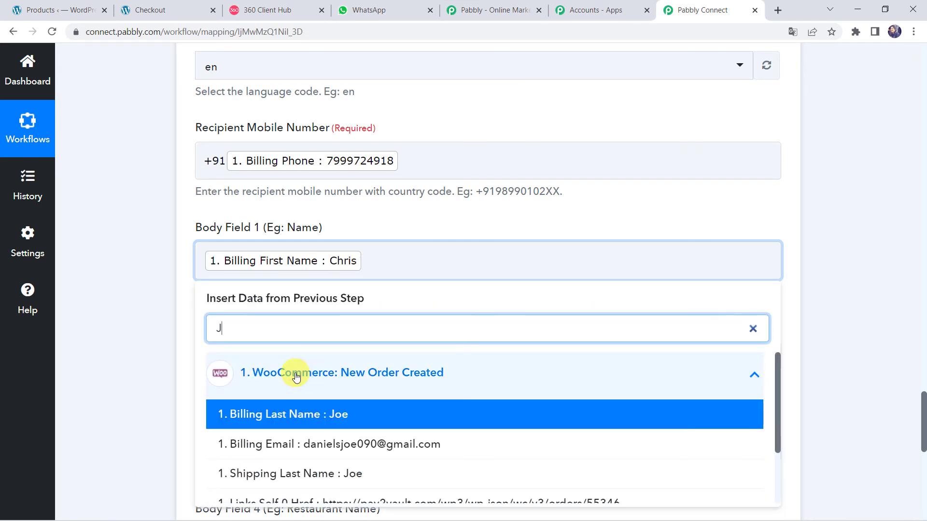
type("ioe")
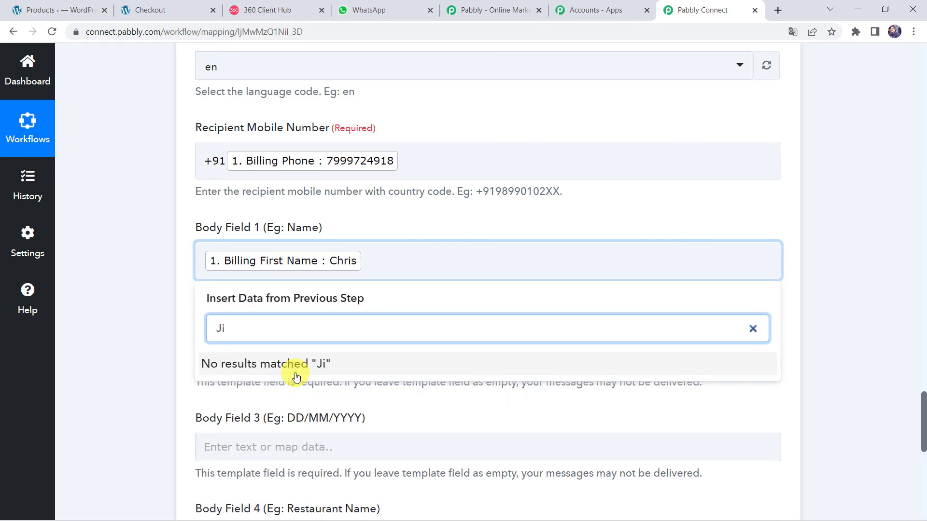
key("BackSpace")
type("oe")
left_click(283, 415)
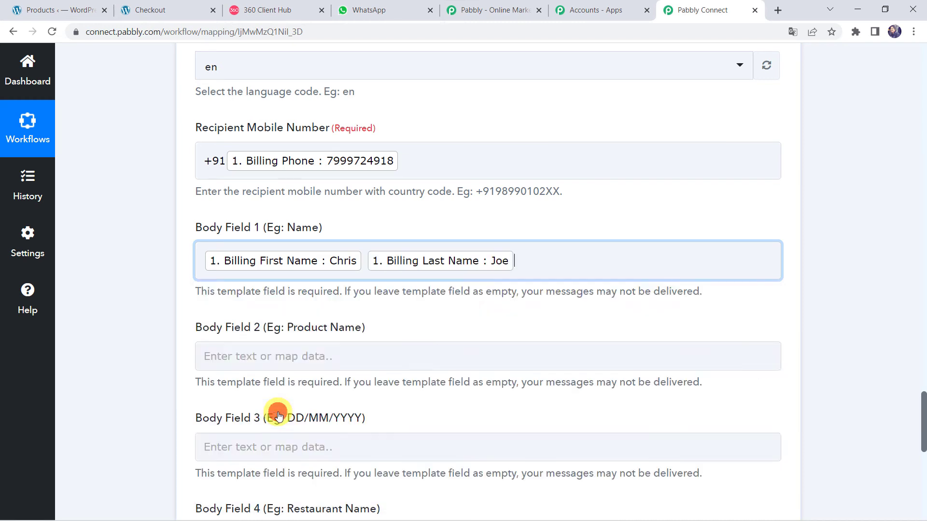
left_click(156, 328)
Step: Map the WooCommerce order's Line Items 0 Name to Body Field 2 as the product name
scroll(155, 327, "down", 4)
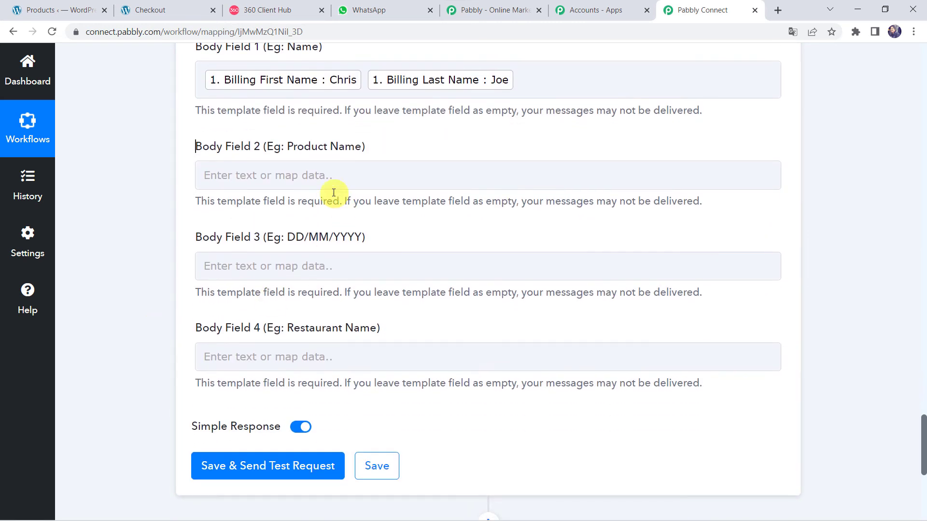
left_click(285, 179)
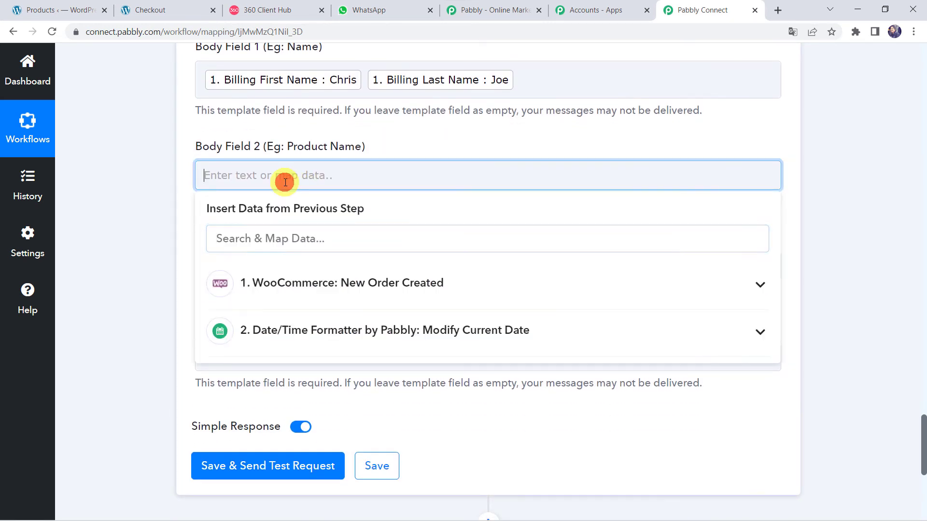
left_click(272, 287)
type("It")
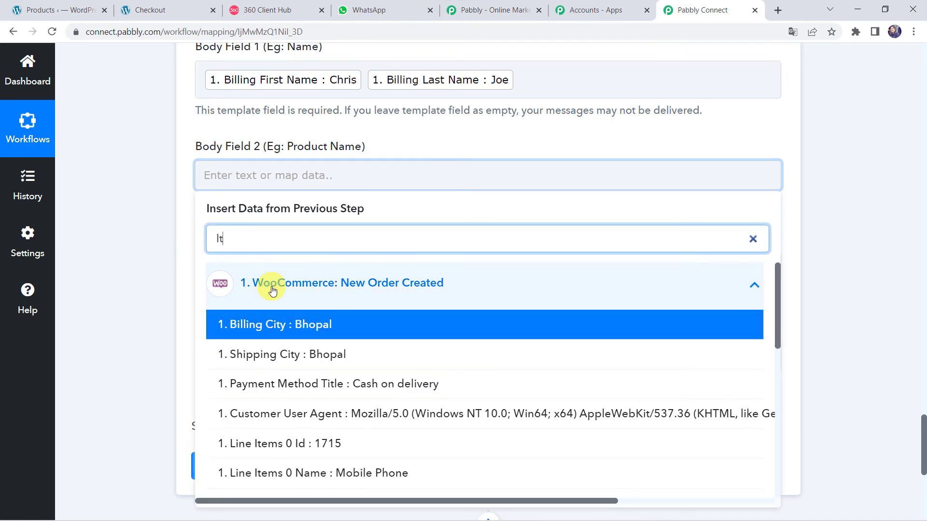
left_click(349, 473)
left_click(153, 323)
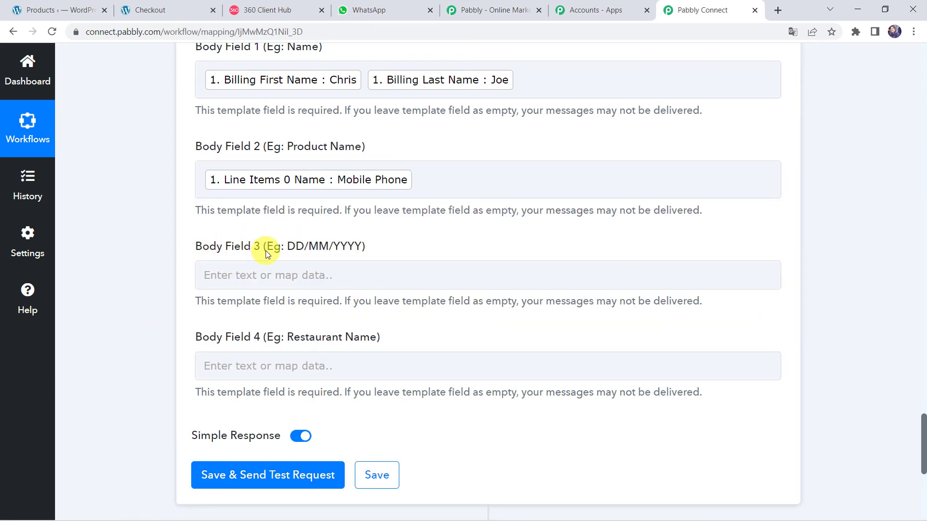
Step: Map 0 Datetime from the Date/Time Formatter's Modify Current Date step to Body Field 3
left_click(224, 275)
left_click(223, 274)
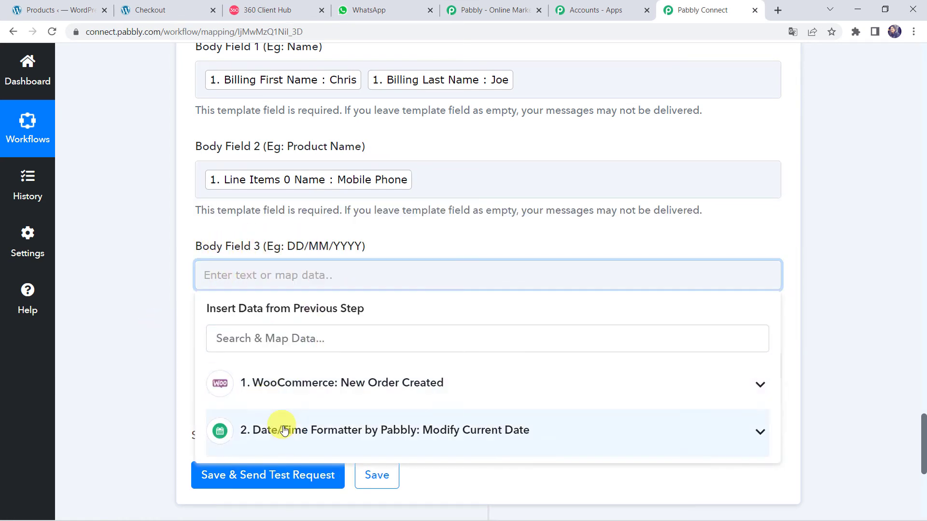
left_click(285, 431)
left_click(306, 471)
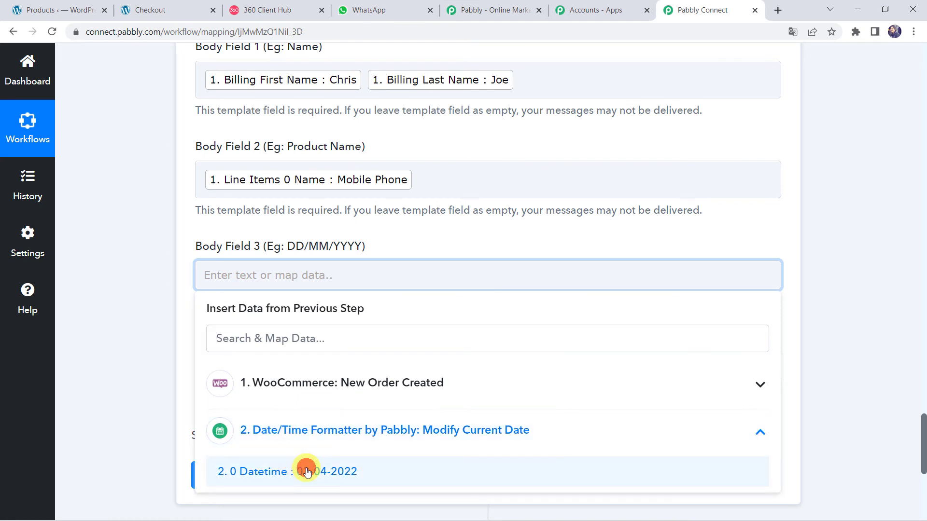
left_click(139, 285)
Step: Enter Pabbly as fixed text in Body Field 4
scroll(138, 286, "down", 2)
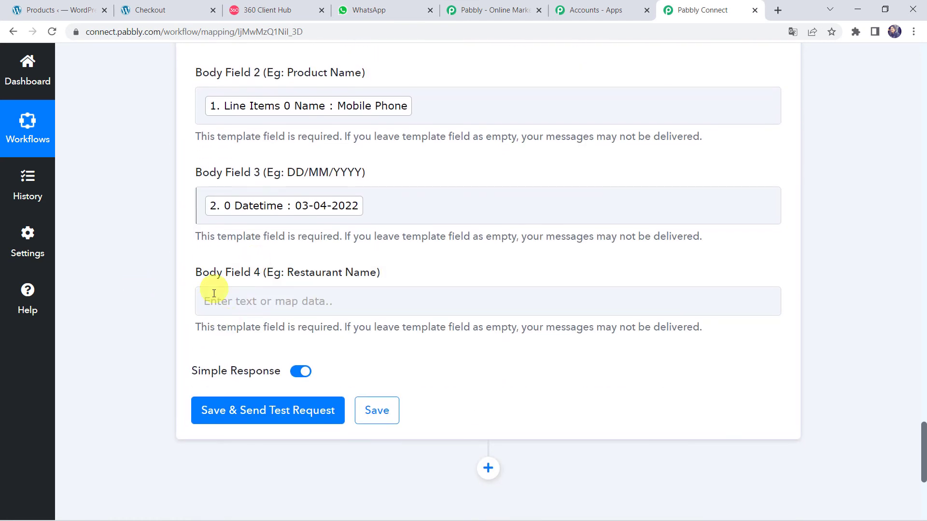
left_click(240, 301)
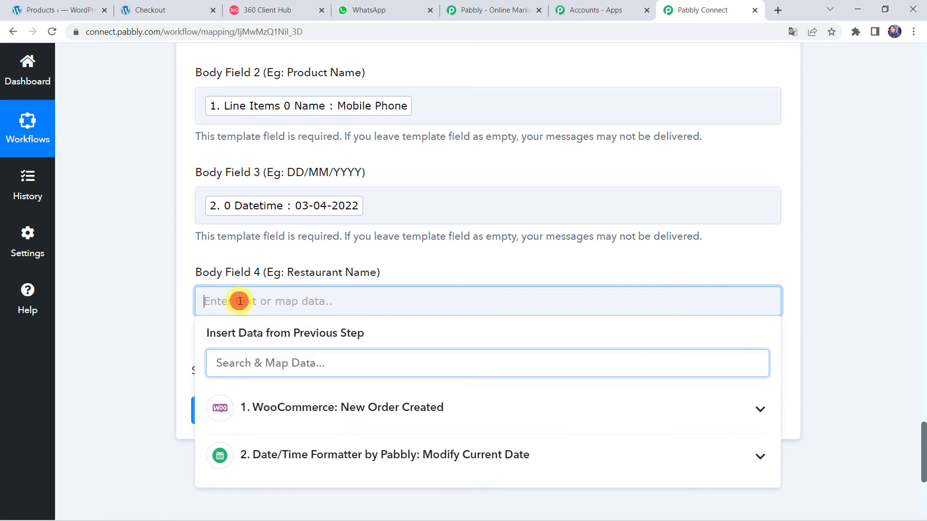
type("Pabbly")
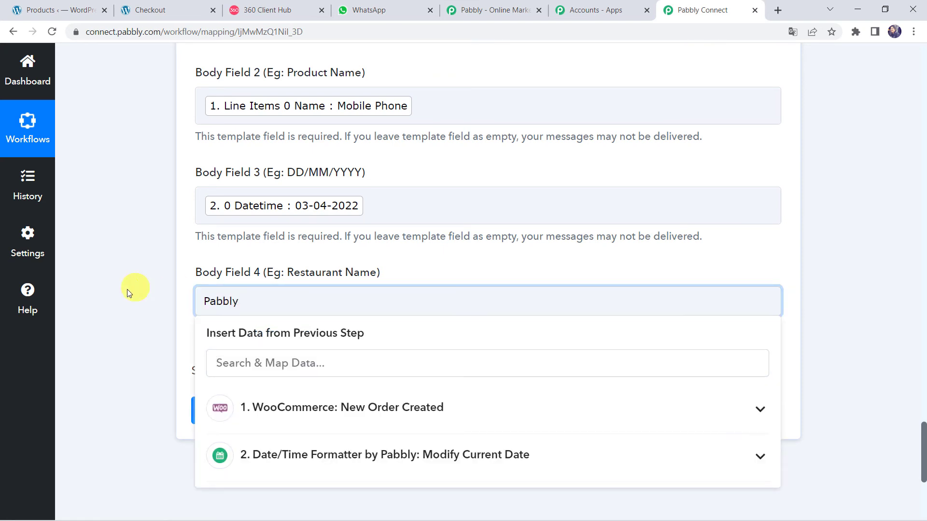
left_click(97, 296)
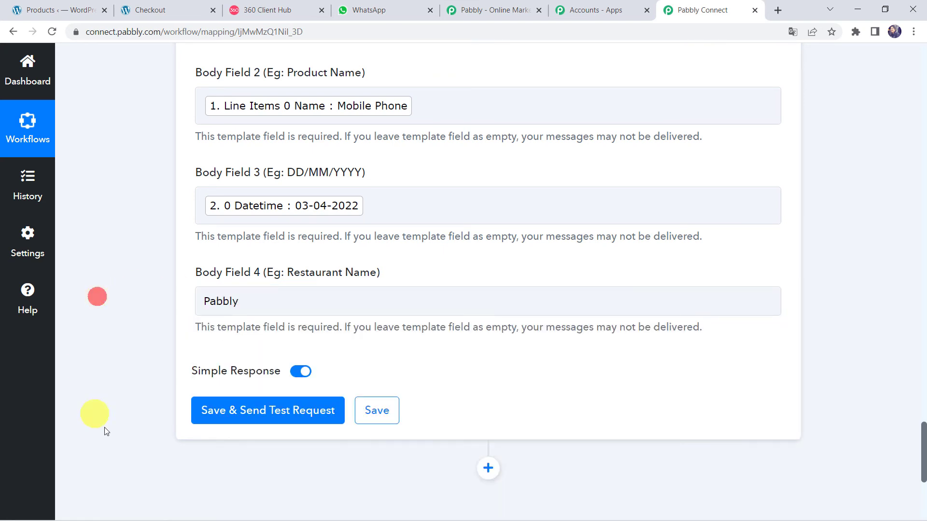
Step: Save the 360Dialog step with a test request, and open the Pabbly chat in WhatsApp Web to see the delivered message
left_click(229, 420)
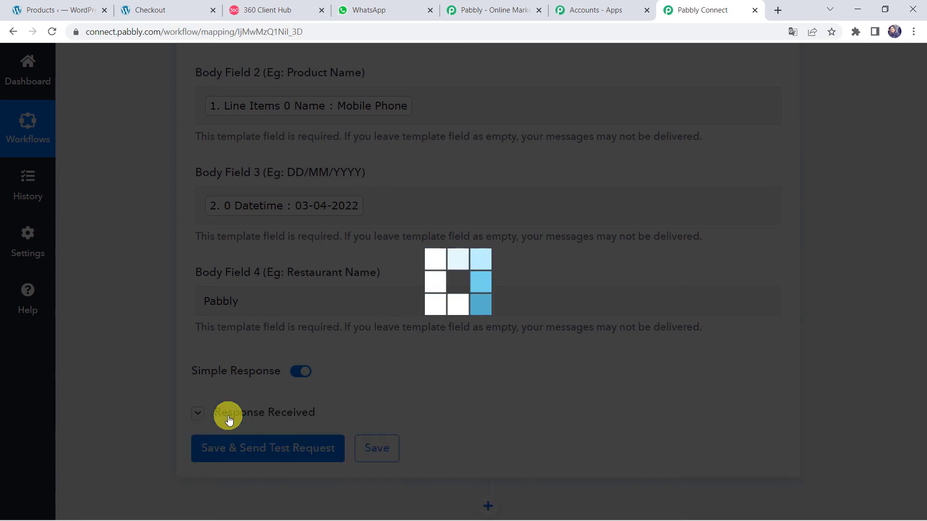
scroll(110, 377, "down", 5)
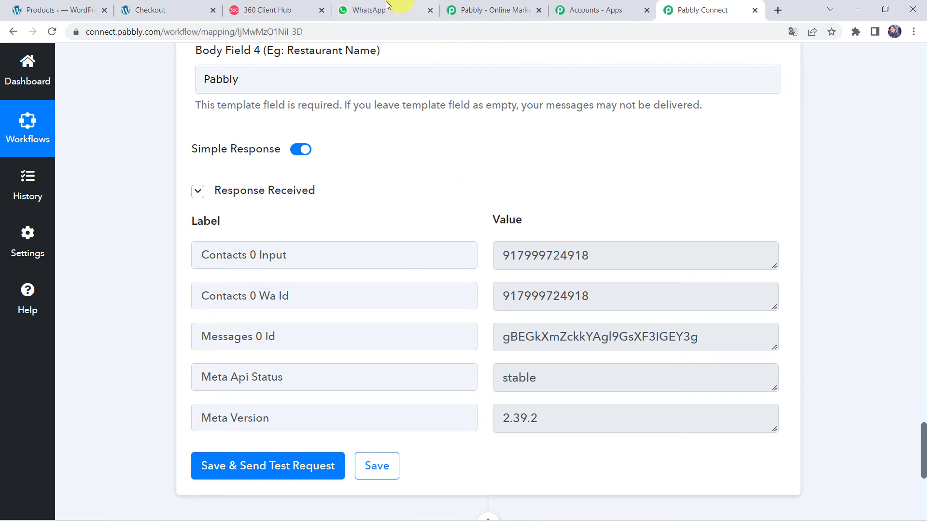
left_click(366, 12)
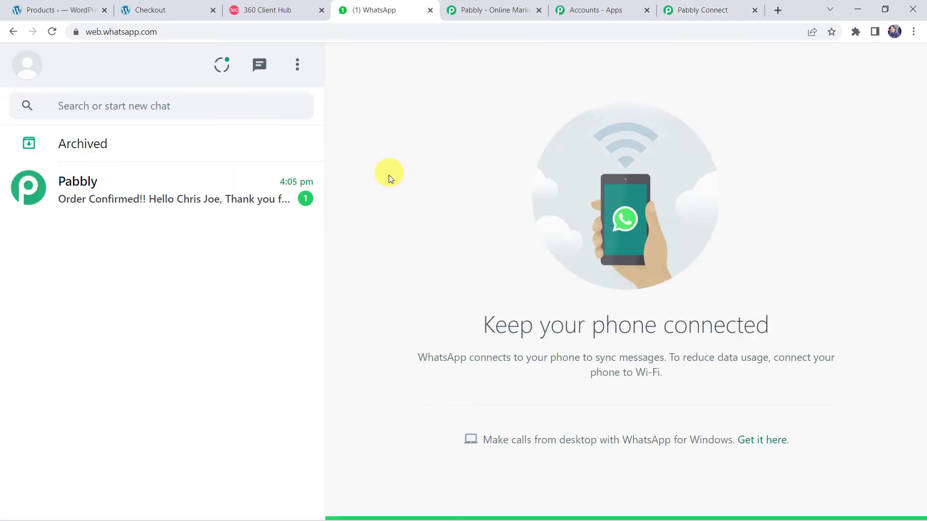
left_click(126, 190)
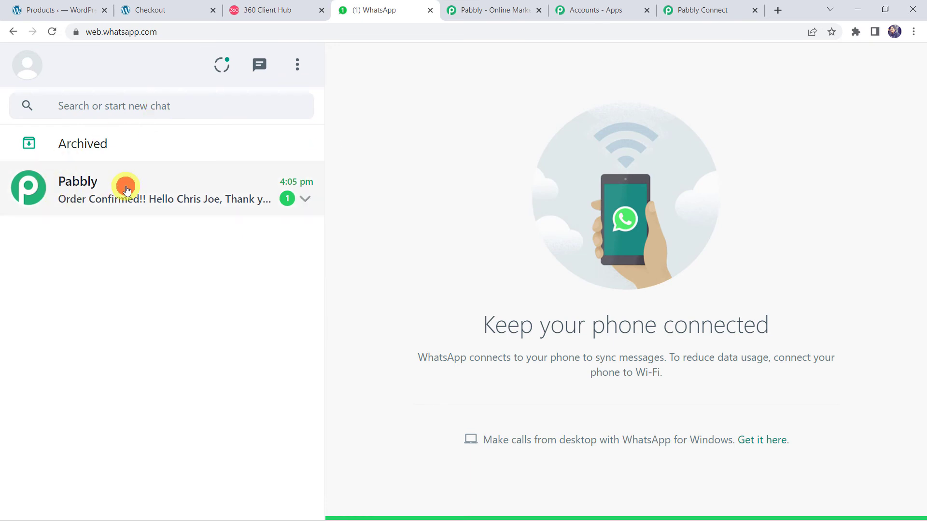
left_click(175, 193)
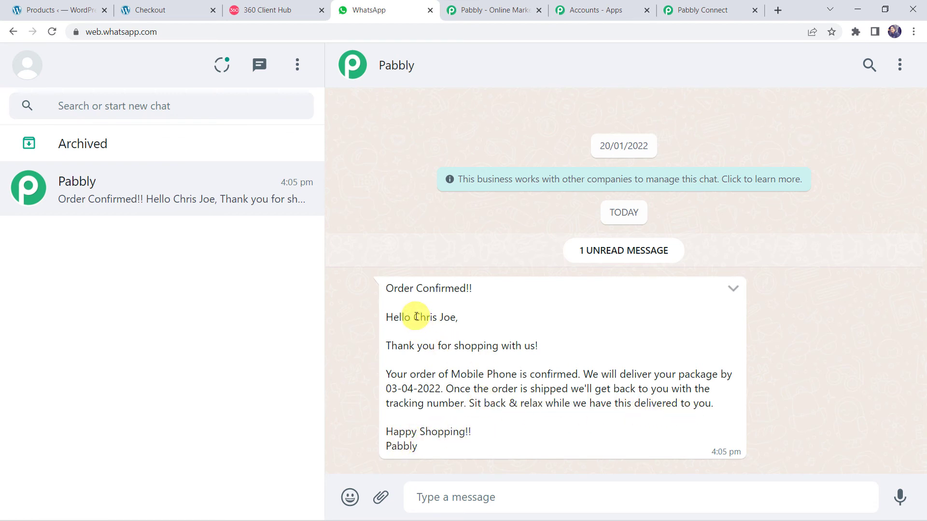
Step: Check the customer name, product name, delivery date and sender name in the order confirmation message
left_click_drag(416, 317, 459, 321)
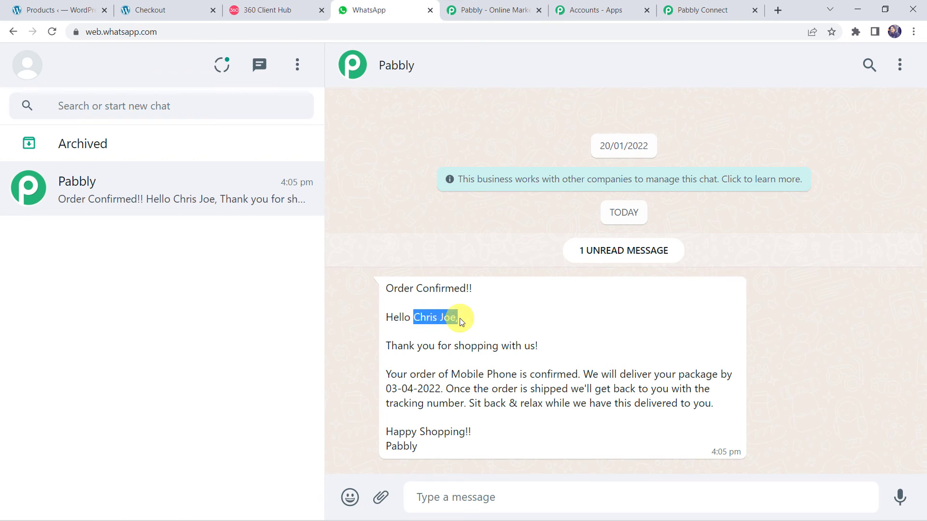
left_click(454, 374)
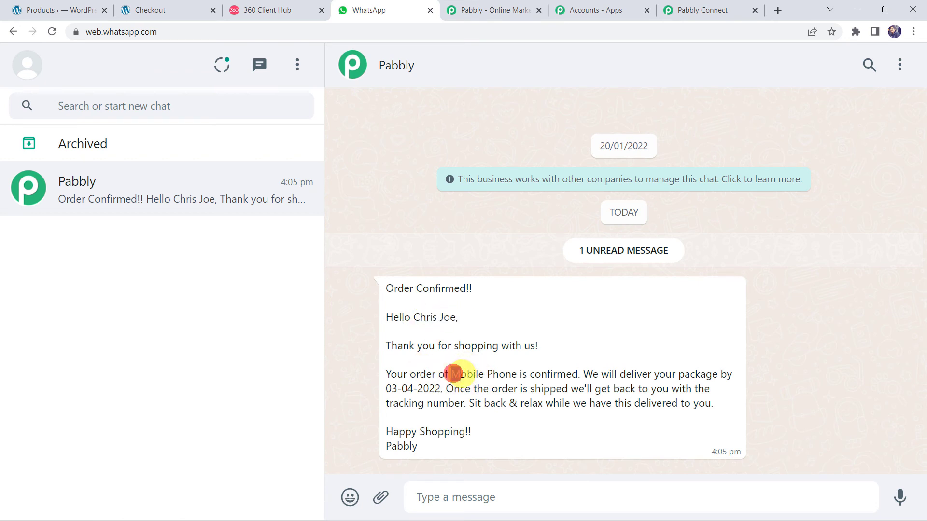
left_click_drag(454, 374, 515, 379)
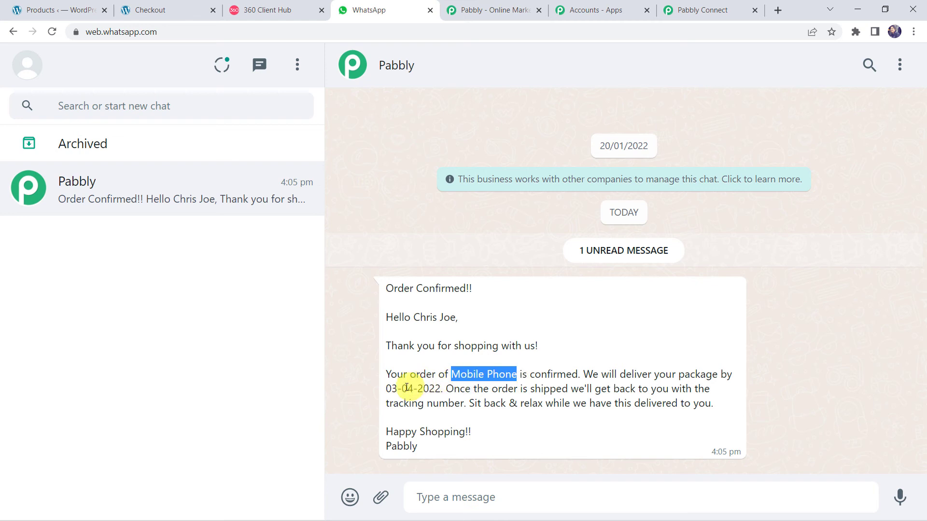
left_click_drag(388, 389, 440, 390)
left_click_drag(430, 447, 364, 447)
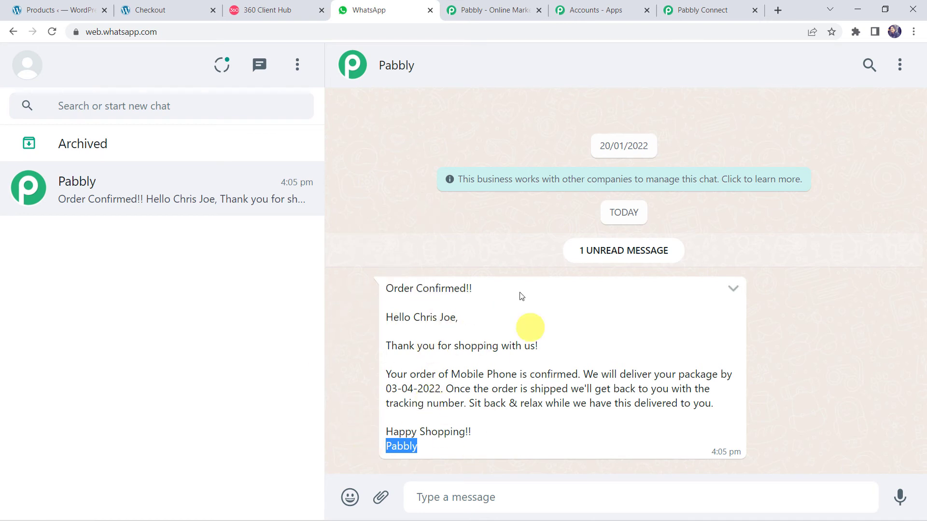
left_click(342, 346)
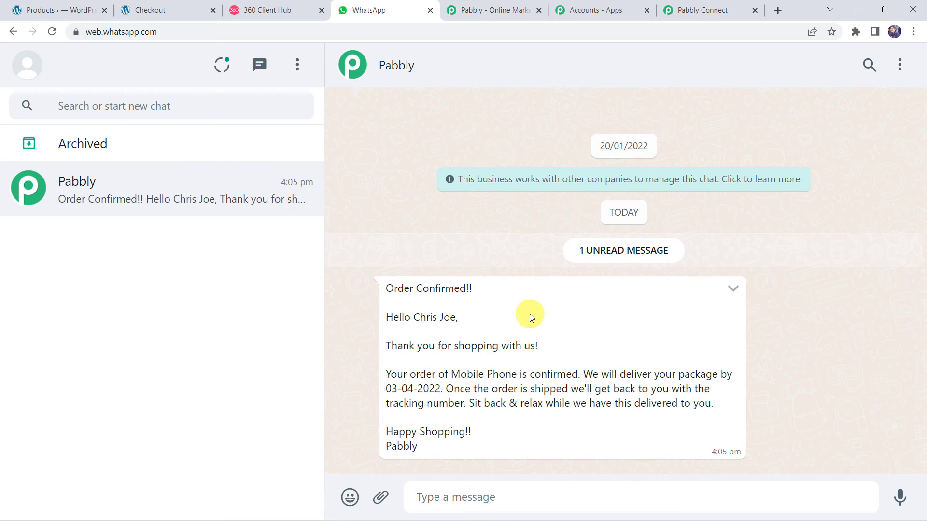
Step: Switch back to the Pabbly Connect workflow and save the 360Dialog action step
left_click(686, 4)
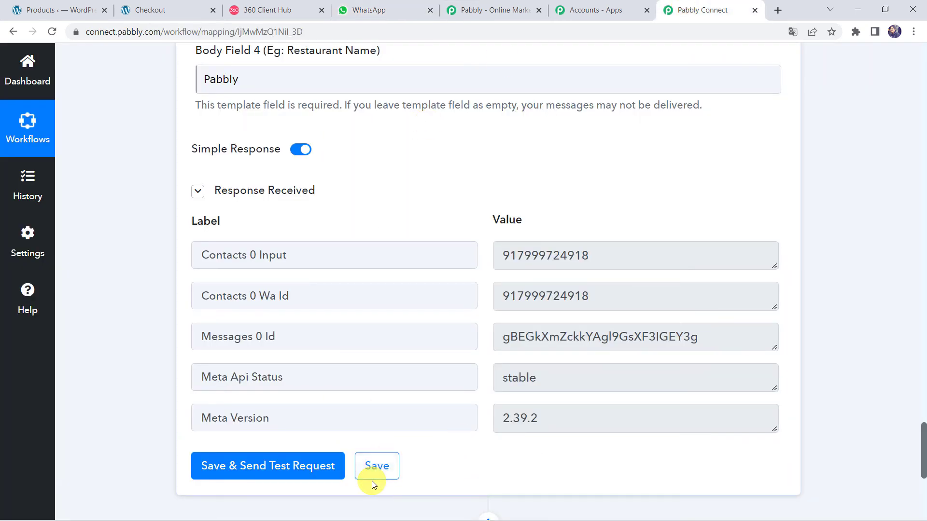
left_click(379, 467)
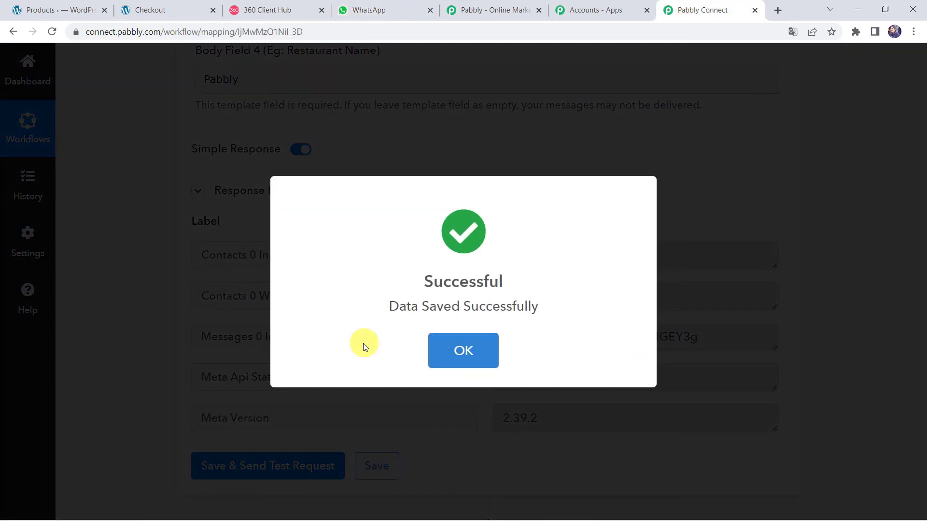
left_click(464, 348)
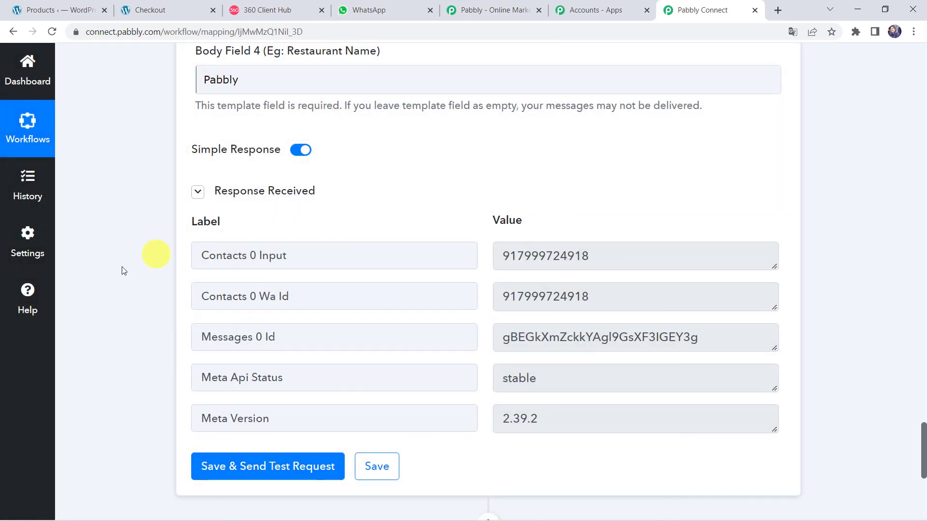
left_click(107, 294)
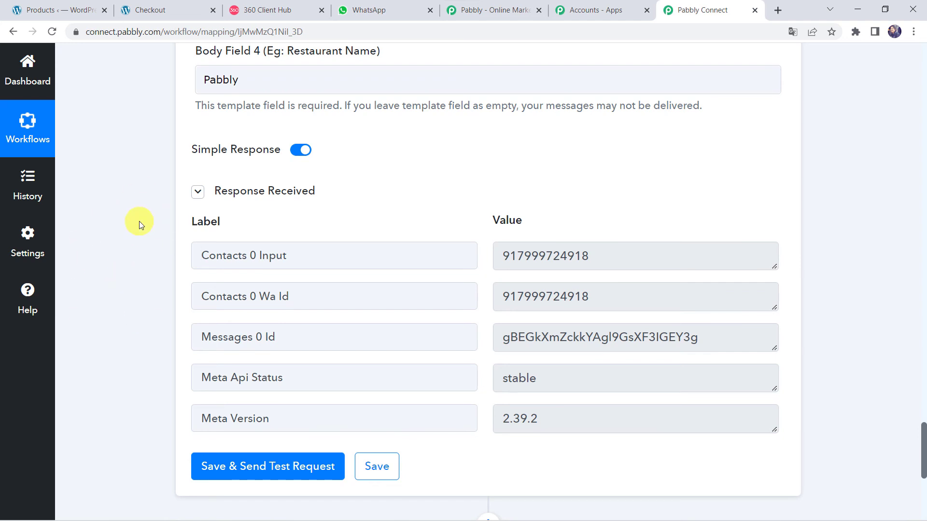
Step: In the WordPress product list, open the Dashing Black T-shirt's store page in a new browser tab
left_click(72, 9)
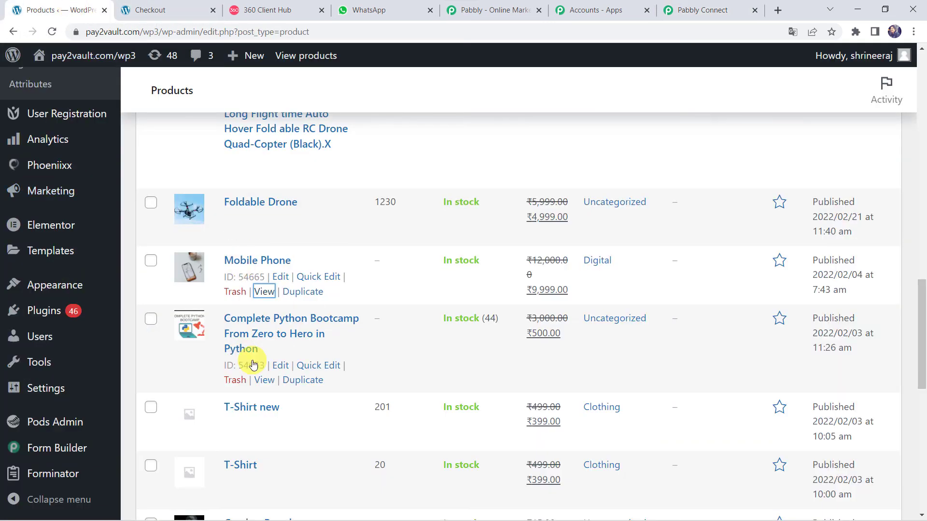
scroll(253, 366, "down", 3)
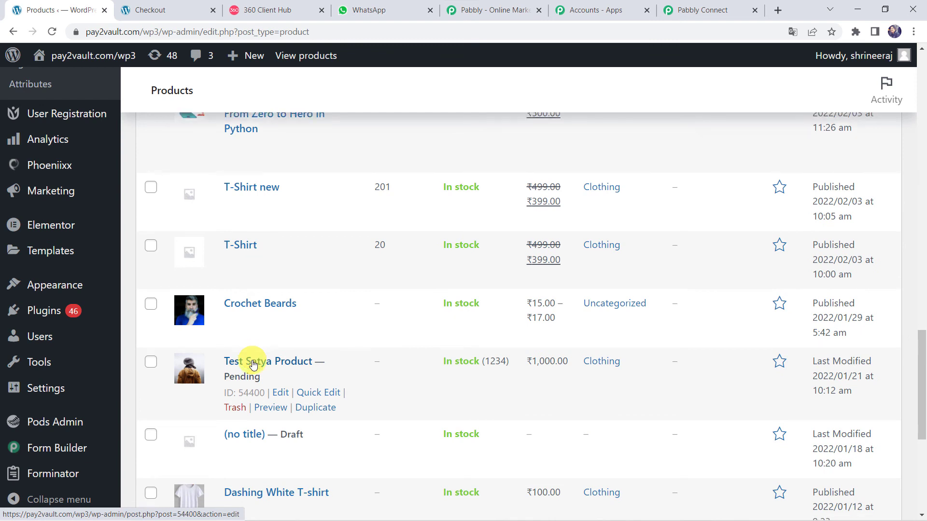
scroll(254, 365, "down", 3)
scroll(253, 366, "down", 2)
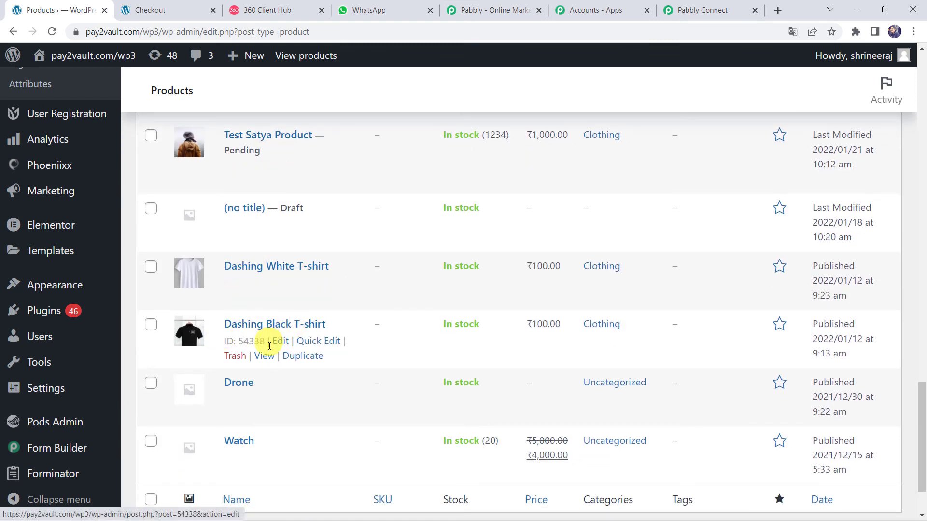
right_click(272, 365)
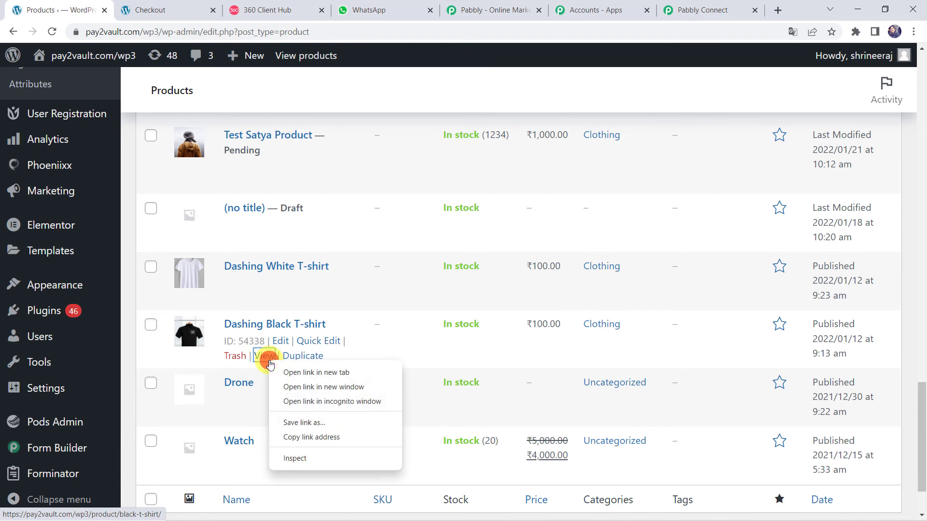
left_click(308, 371)
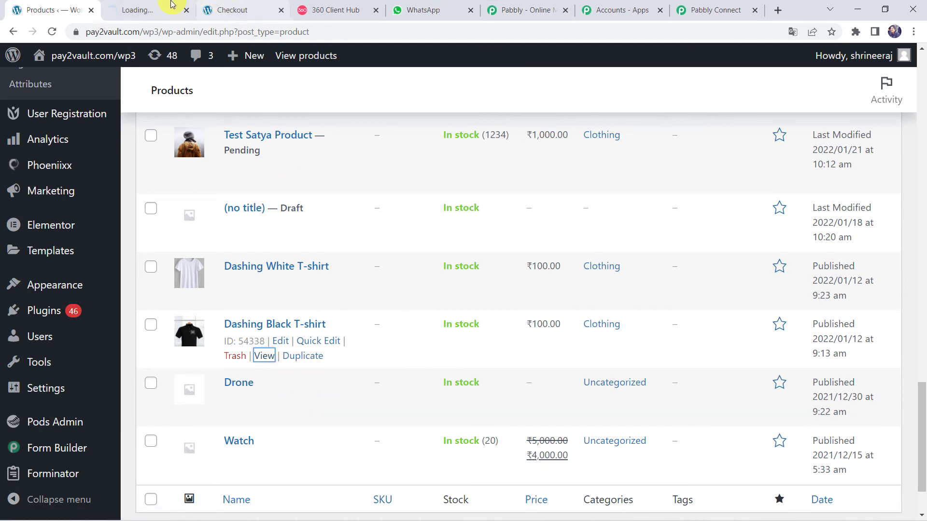
left_click(154, 10)
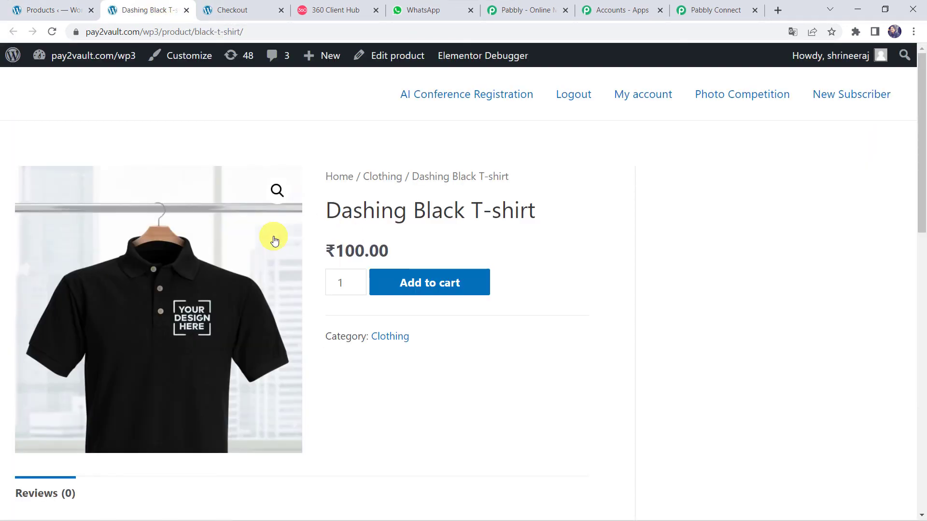
Step: Add one Dashing Black T-shirt to the cart and proceed to checkout
left_click(432, 283)
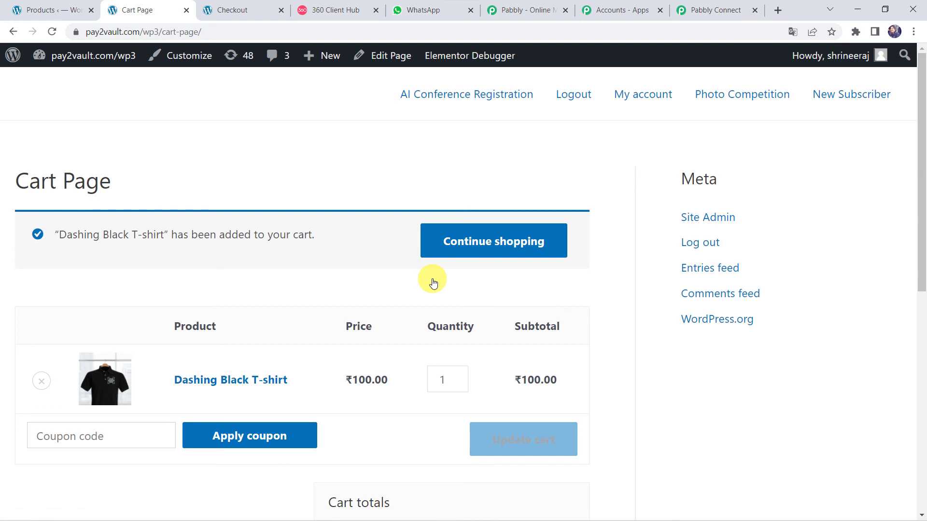
scroll(433, 283, "down", 1)
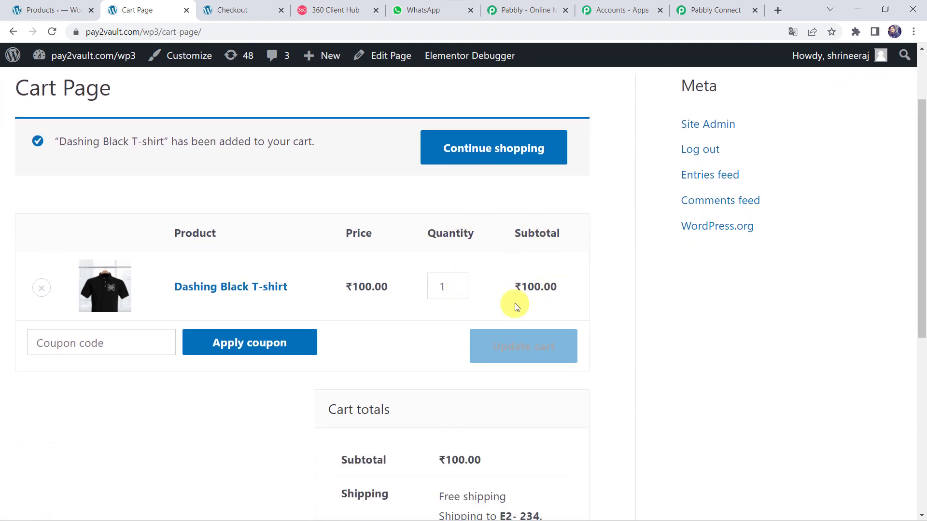
scroll(543, 325, "down", 4)
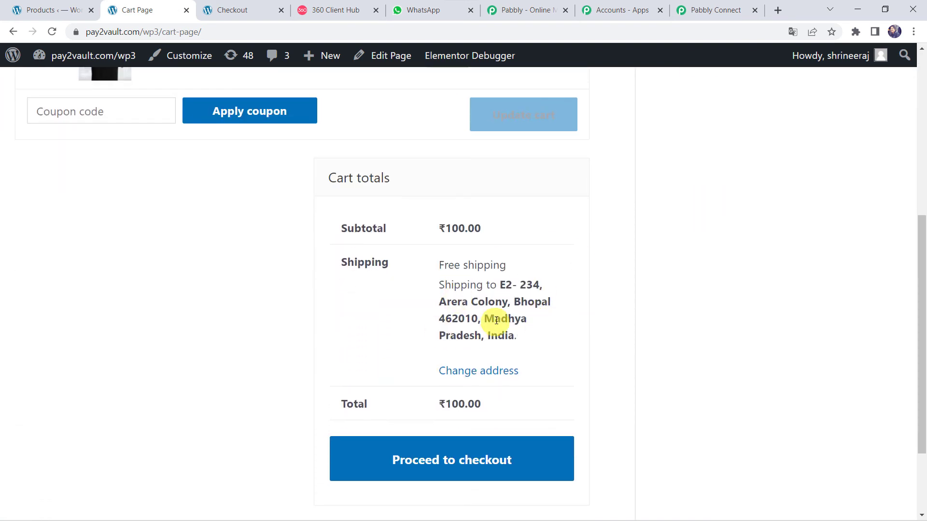
left_click(431, 475)
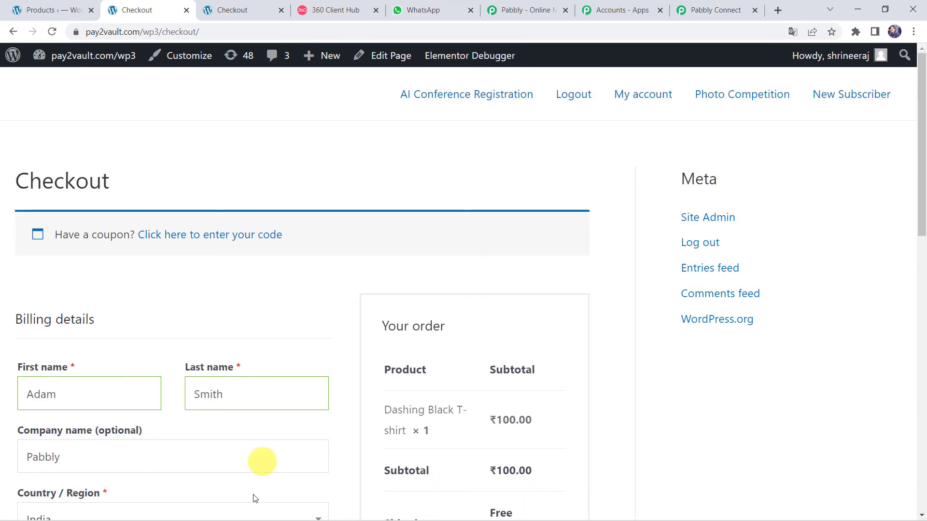
Step: Replace the email address in the billing details with the new customer's e-mail, and review the checkout form
scroll(331, 275, "down", 3)
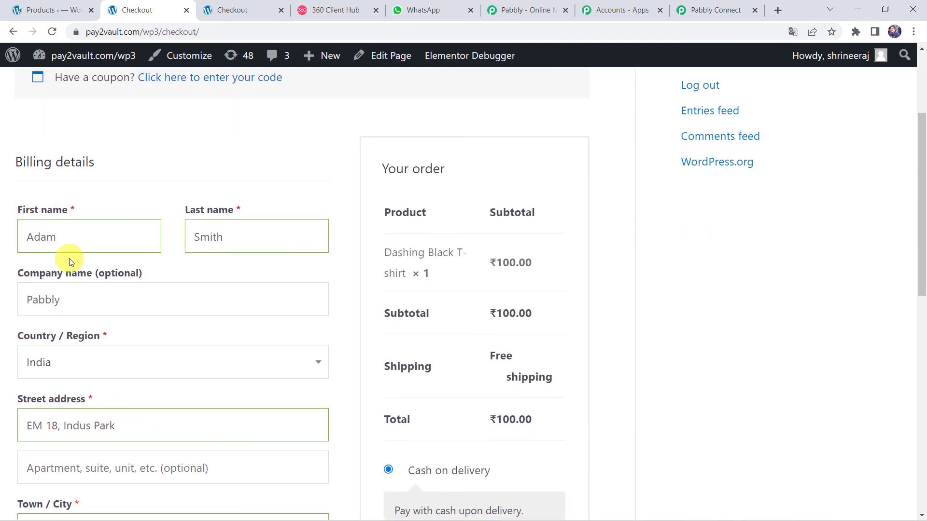
scroll(232, 240, "down", 2)
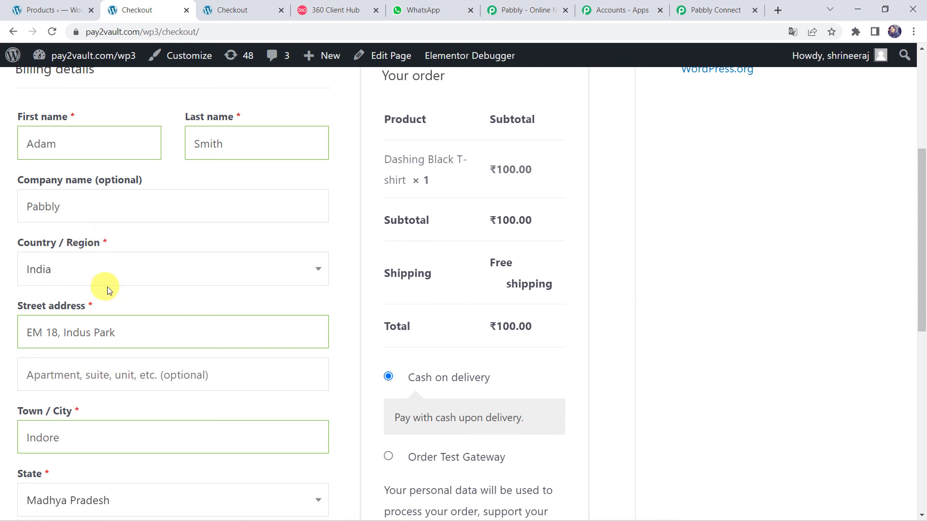
scroll(107, 287, "down", 2)
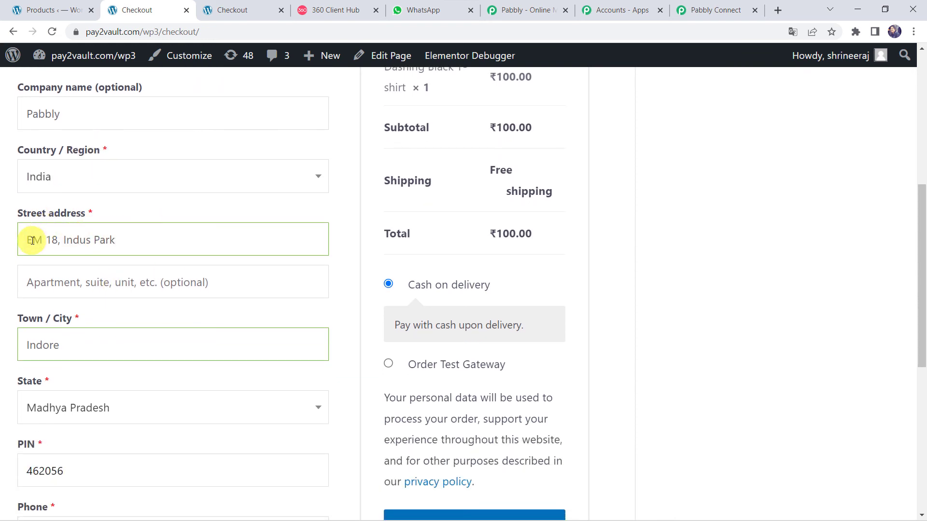
scroll(132, 239, "down", 2)
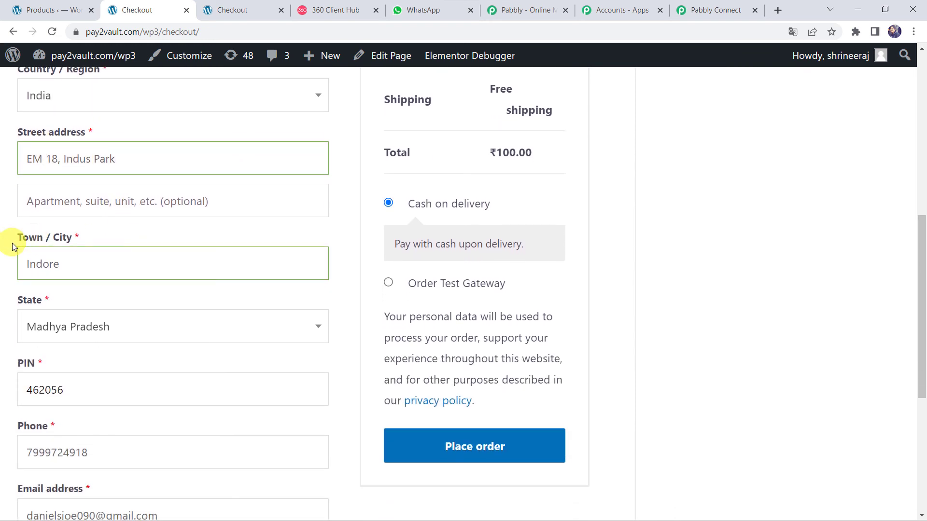
scroll(94, 263, "down", 2)
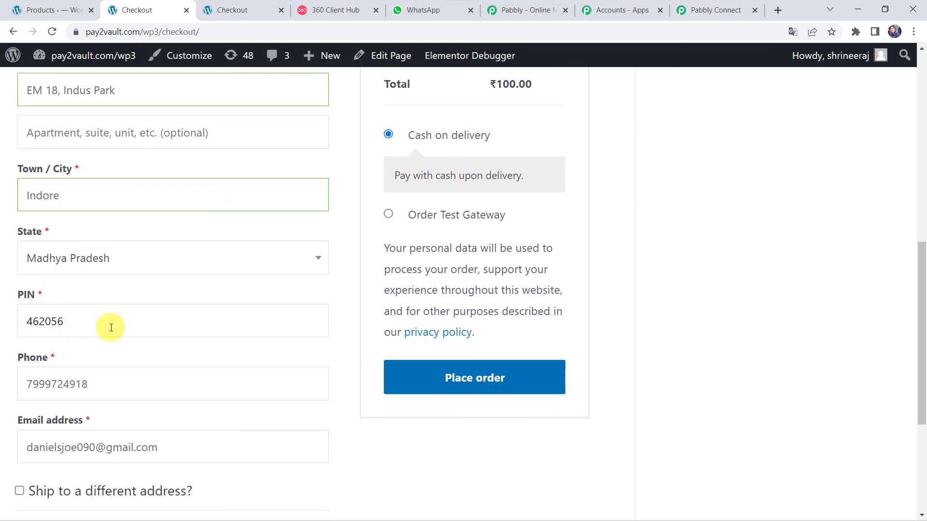
scroll(107, 325, "down", 4)
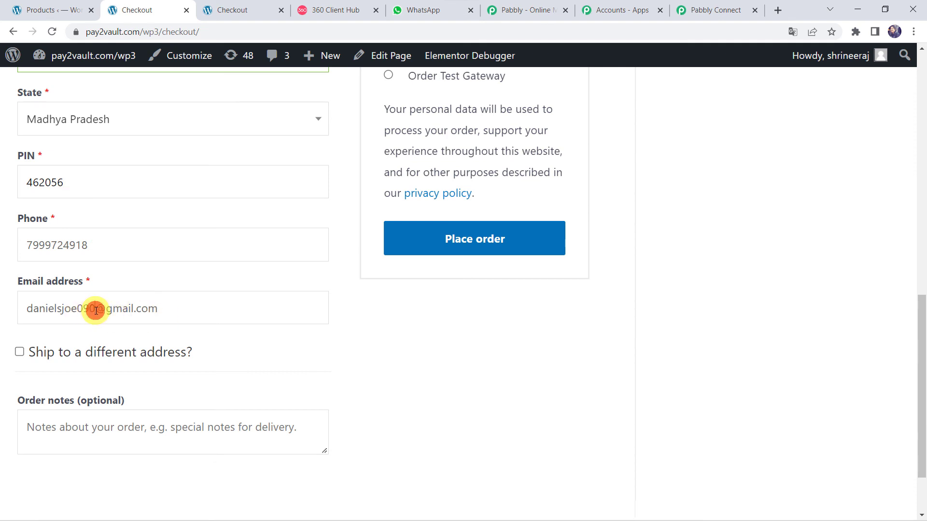
left_click(95, 311)
key("BackSpace")
key("BackSpace")
key("BackSpace")
key("BackSpace")
key("BackSpace")
key("BackSpace")
key("BackSpace")
key("BackSpace")
key("BackSpace")
key("BackSpace")
key("BackSpace")
key("BackSpace")
key("BackSpace")
type("a")
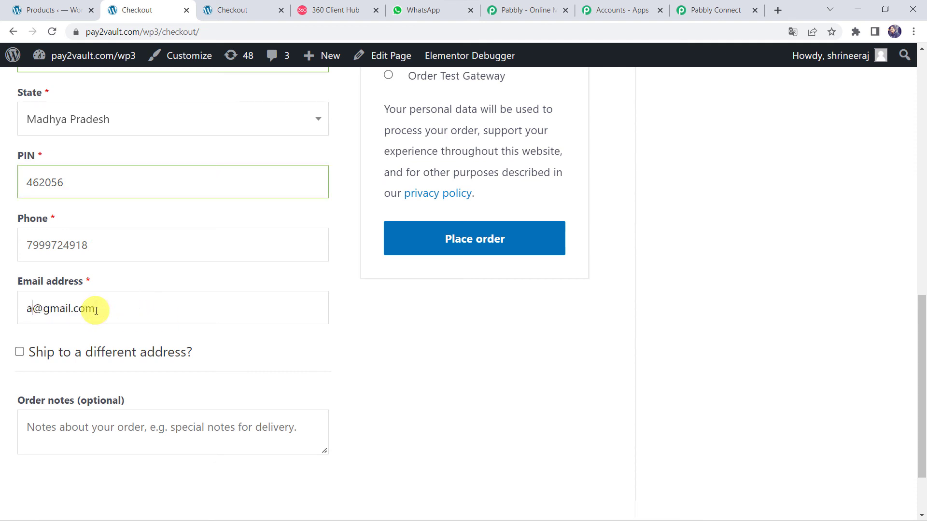
type("damsmith")
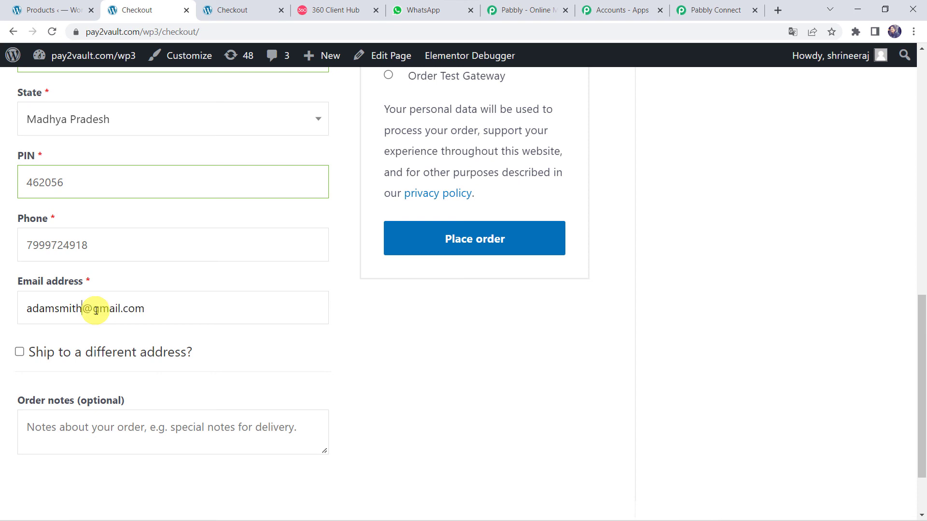
type("123")
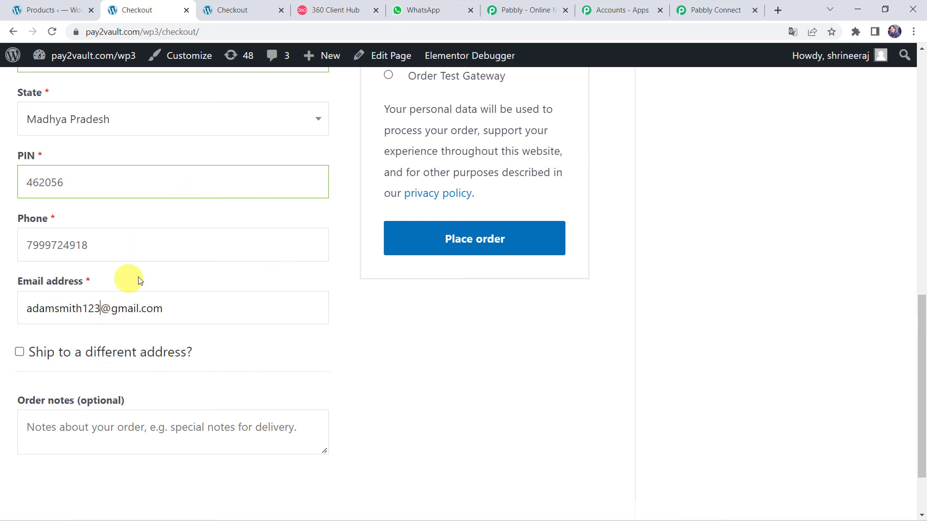
scroll(138, 276, "up", 7)
scroll(138, 277, "up", 5)
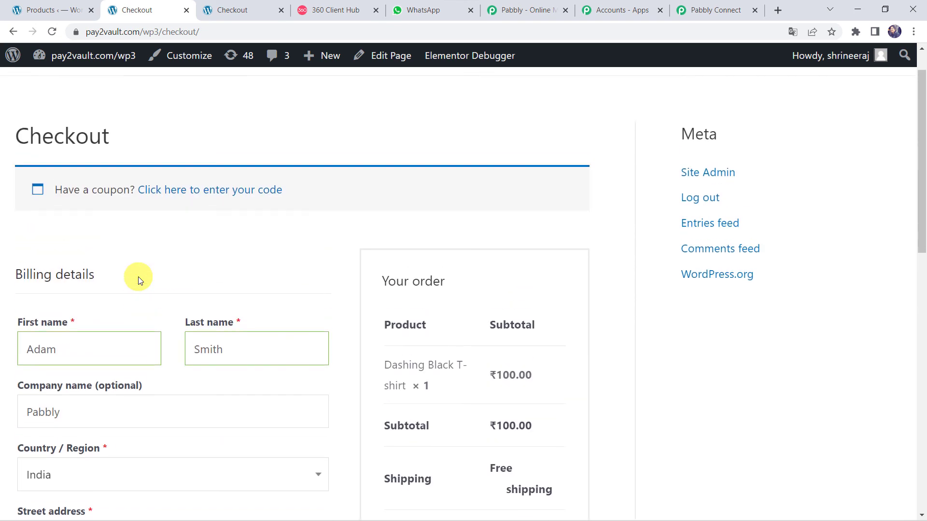
scroll(138, 277, "down", 5)
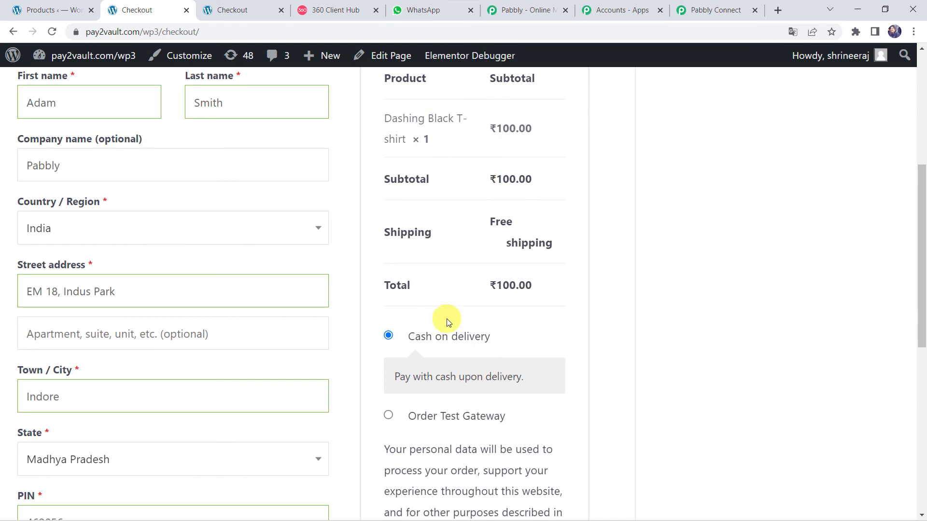
Step: Place the Dashing Black T-shirt order with cash on delivery and review the order details
scroll(447, 318, "down", 2)
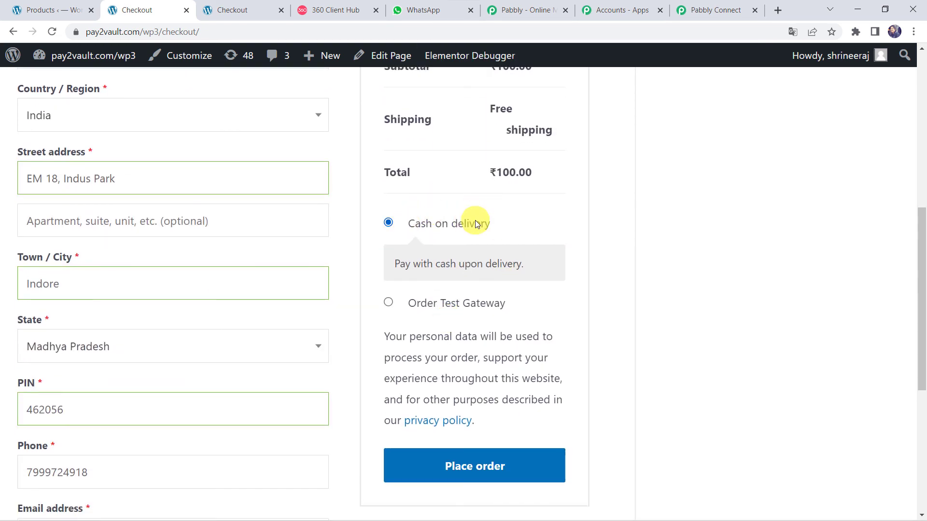
left_click(451, 465)
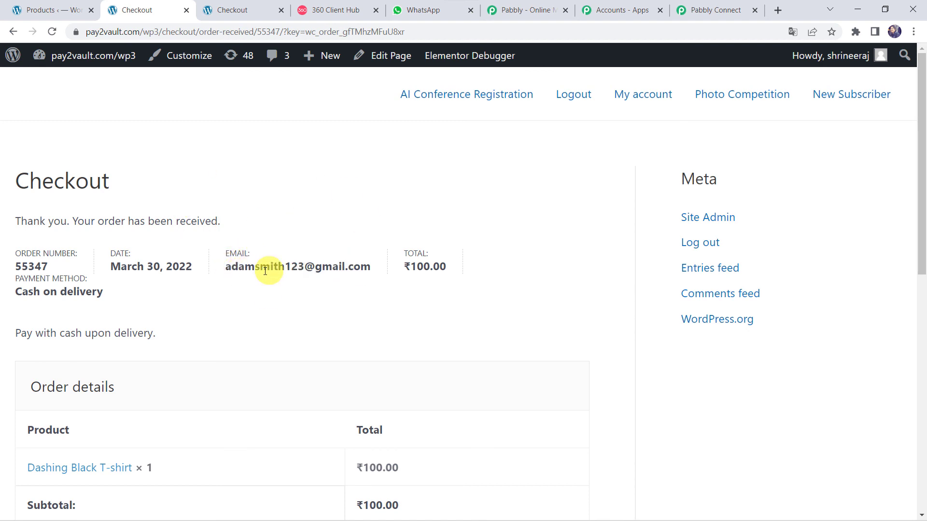
scroll(274, 430, "down", 4)
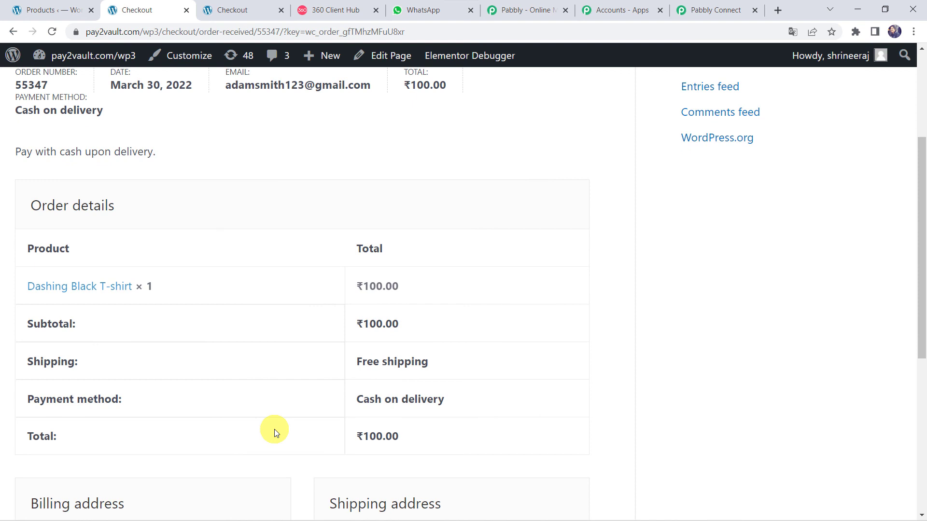
Step: Switch to WhatsApp Web, reload it, and check the new order confirmation in the Pabbly chat against the earlier message
left_click(414, 15)
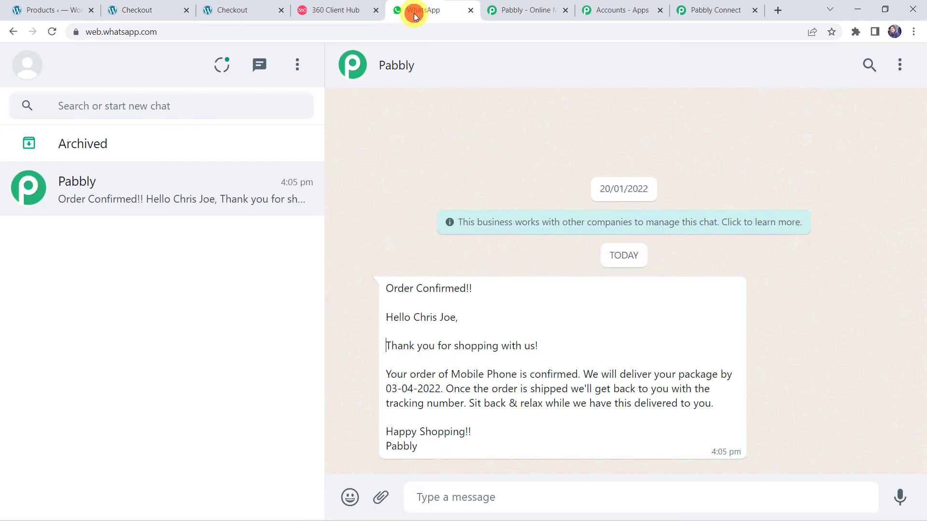
left_click(56, 30)
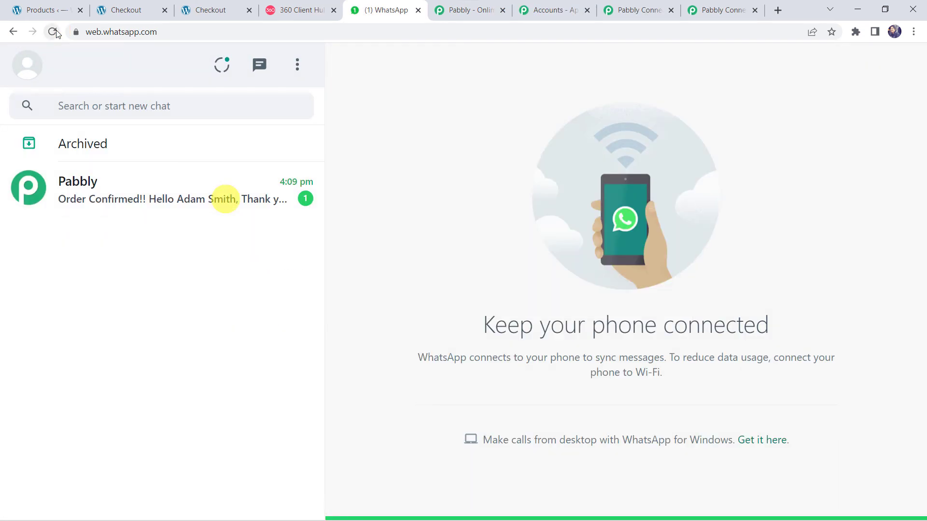
left_click(138, 205)
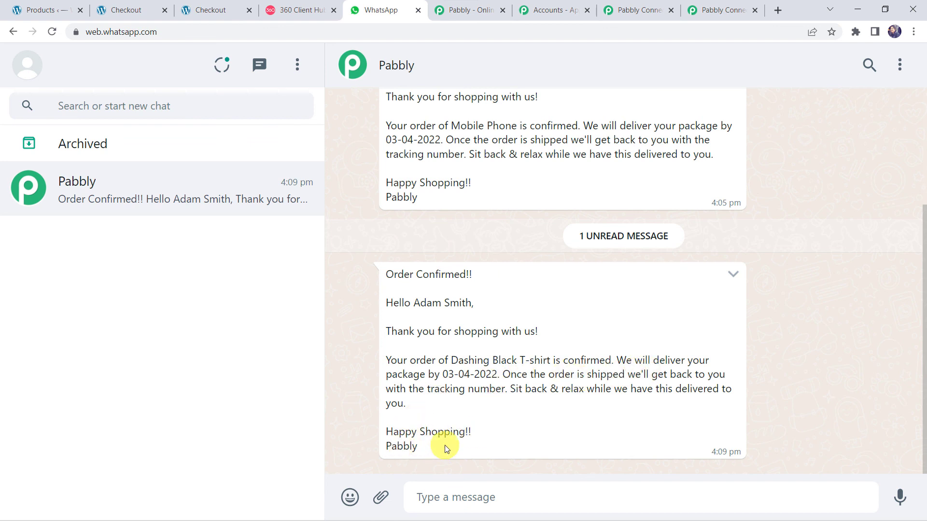
scroll(398, 321, "up", 1)
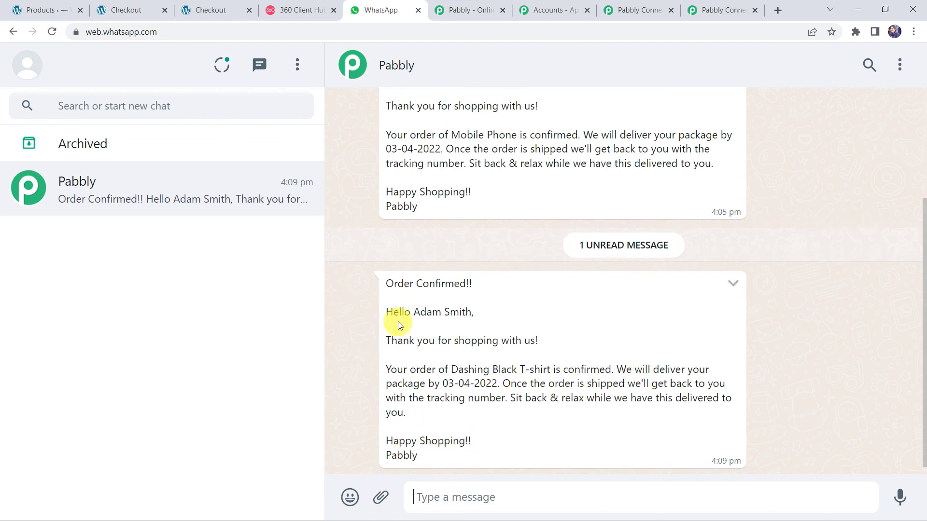
scroll(397, 322, "up", 3)
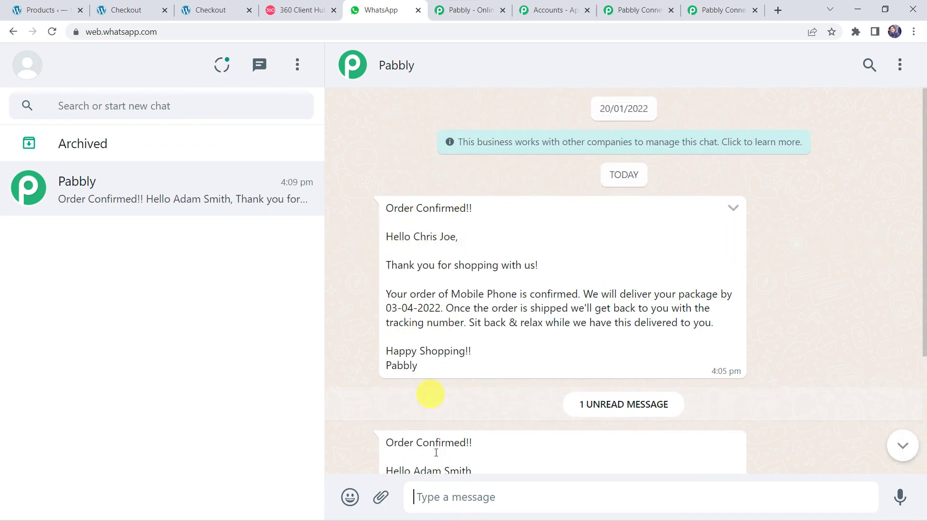
scroll(438, 454, "down", 3)
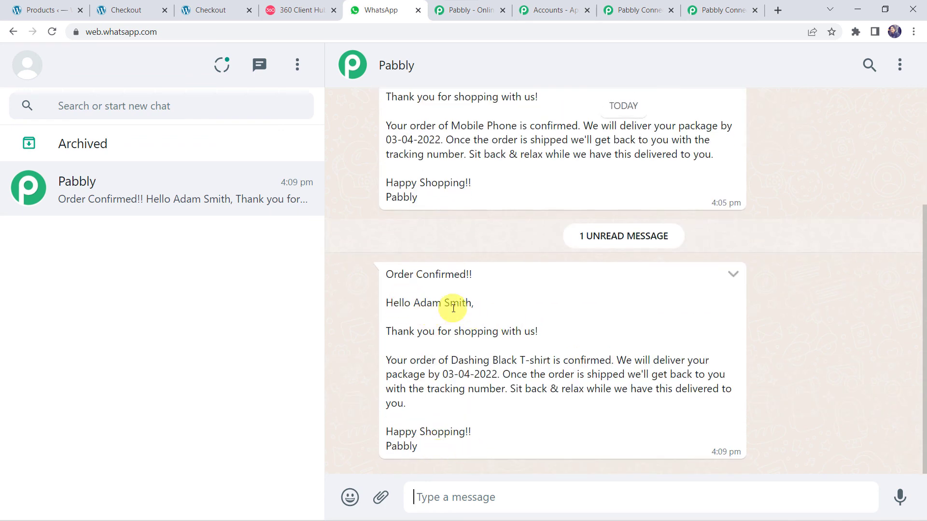
Step: Switch back to the Pabbly Connect workflow, collapse the 360Dialog, Date/Time Formatter and WooCommerce steps, and review the overall sequence
left_click(728, 10)
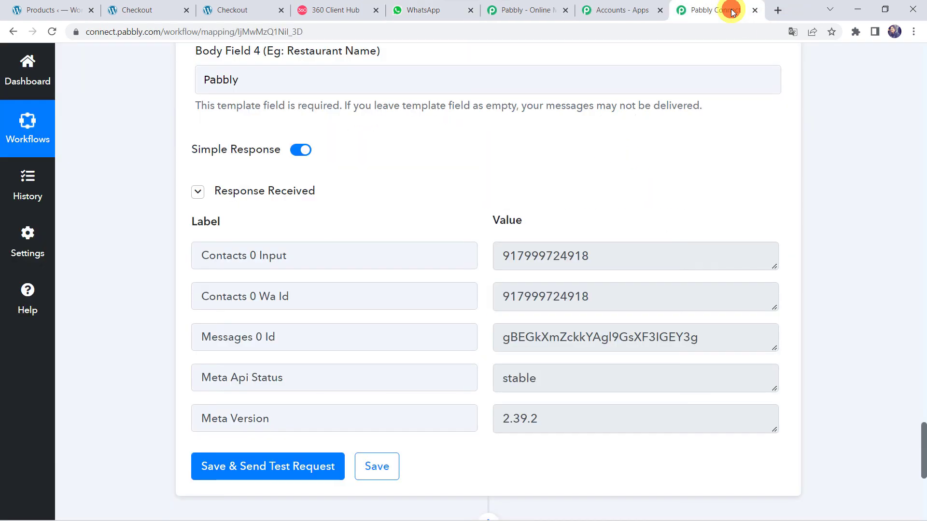
scroll(416, 71, "up", 20)
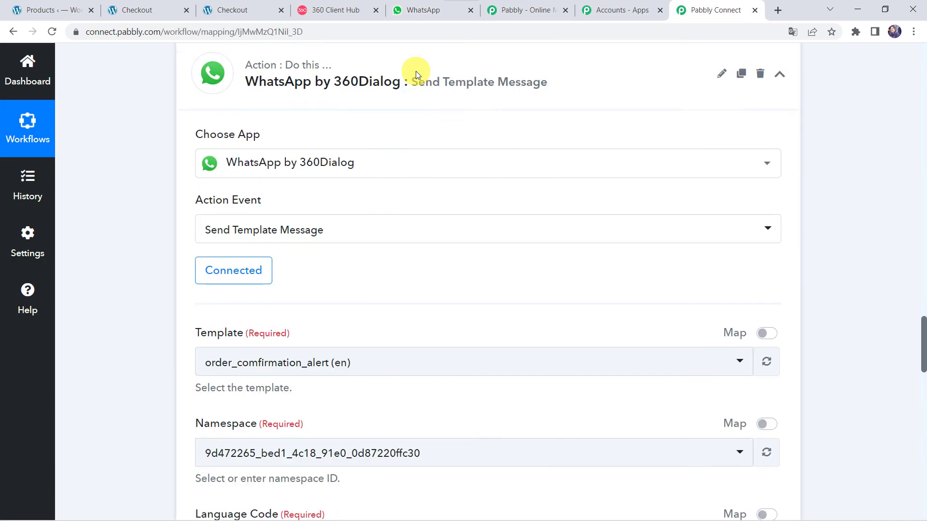
left_click(420, 242)
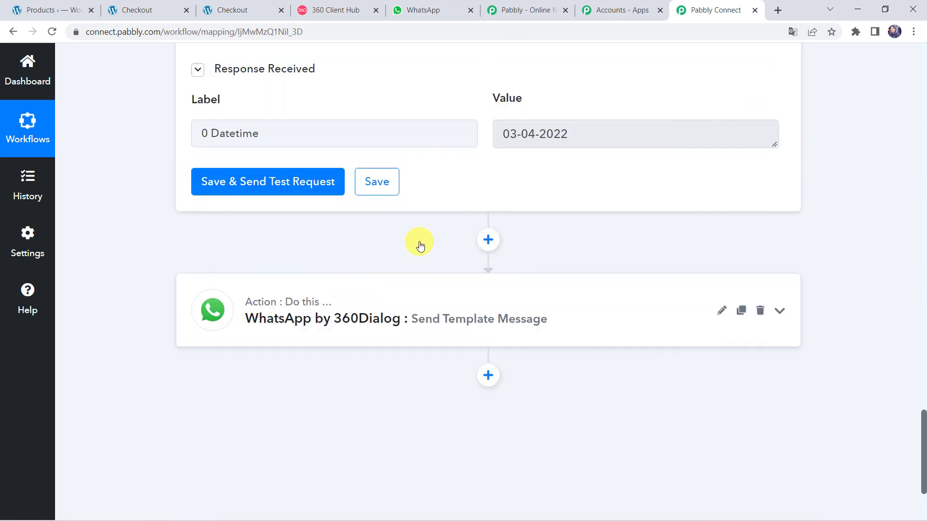
scroll(420, 246, "up", 10)
scroll(419, 245, "up", 5)
left_click(420, 311)
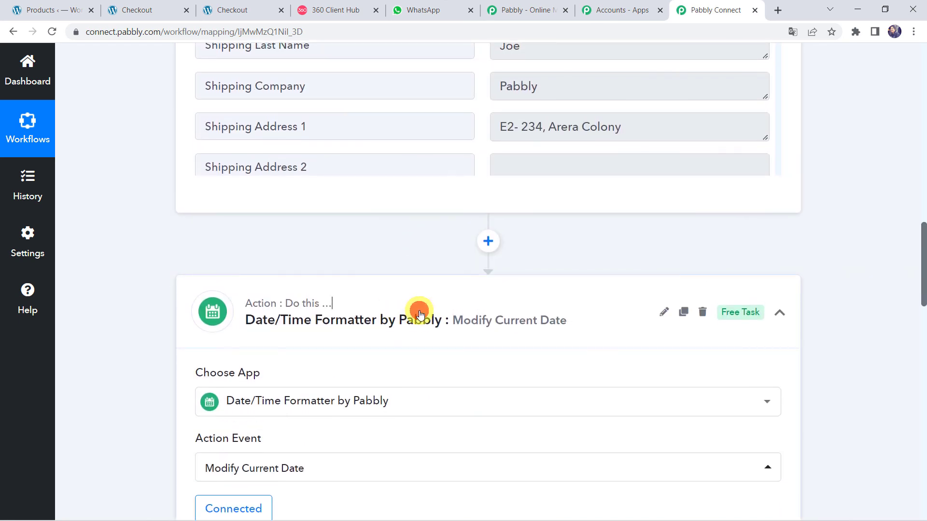
scroll(420, 312, "up", 15)
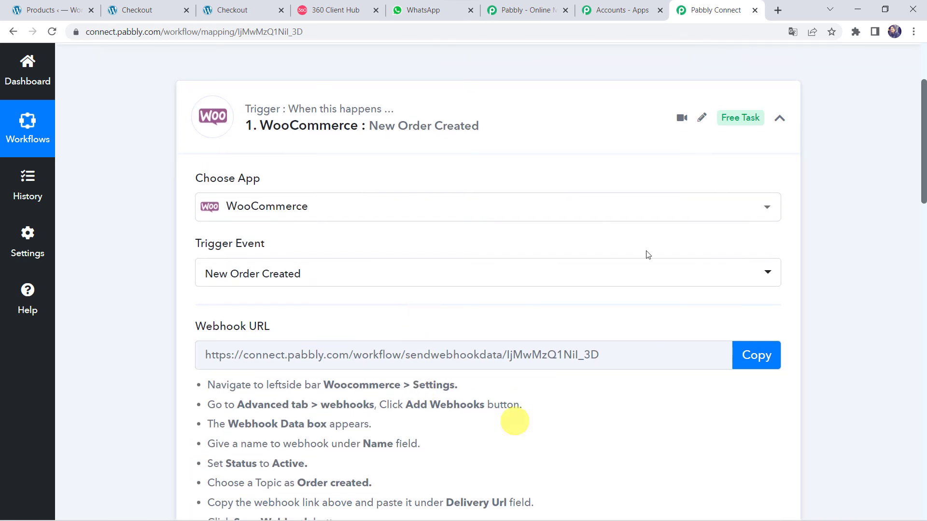
left_click(501, 112)
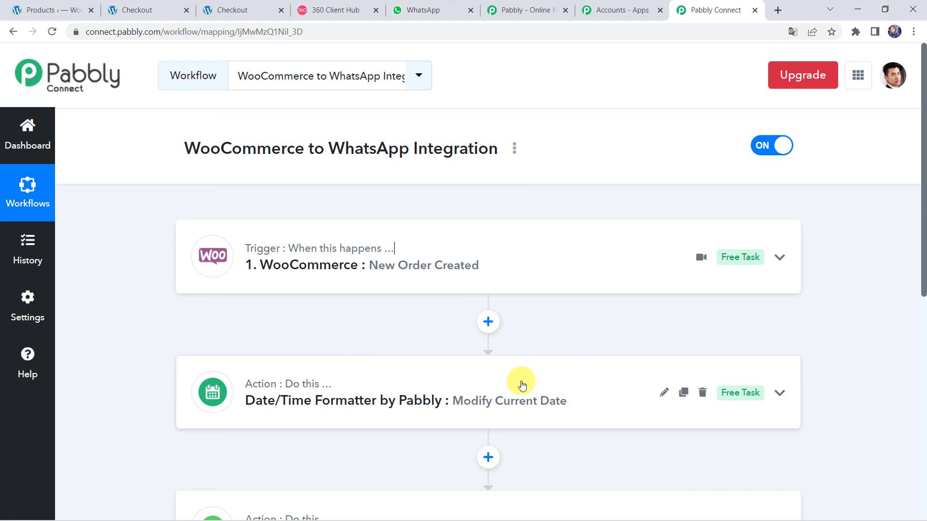
scroll(522, 385, "down", 1)
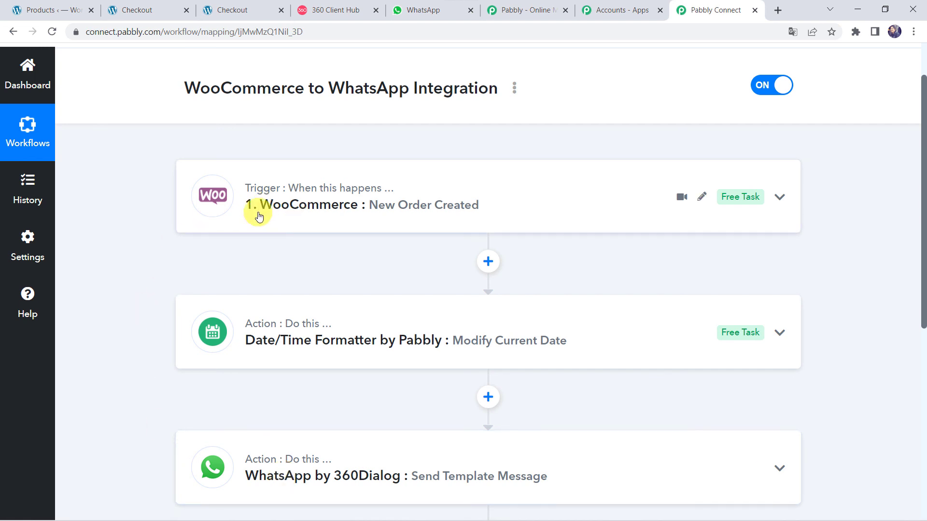
scroll(244, 486, "up", 1)
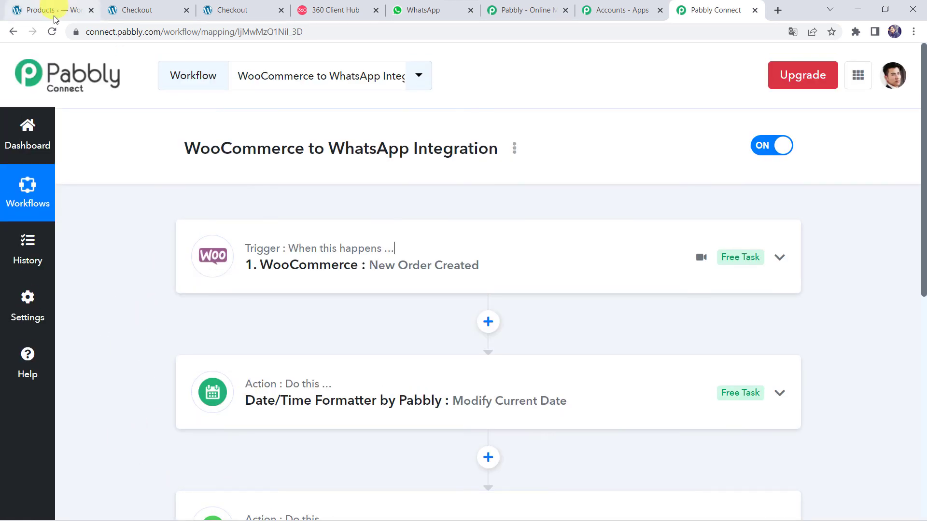